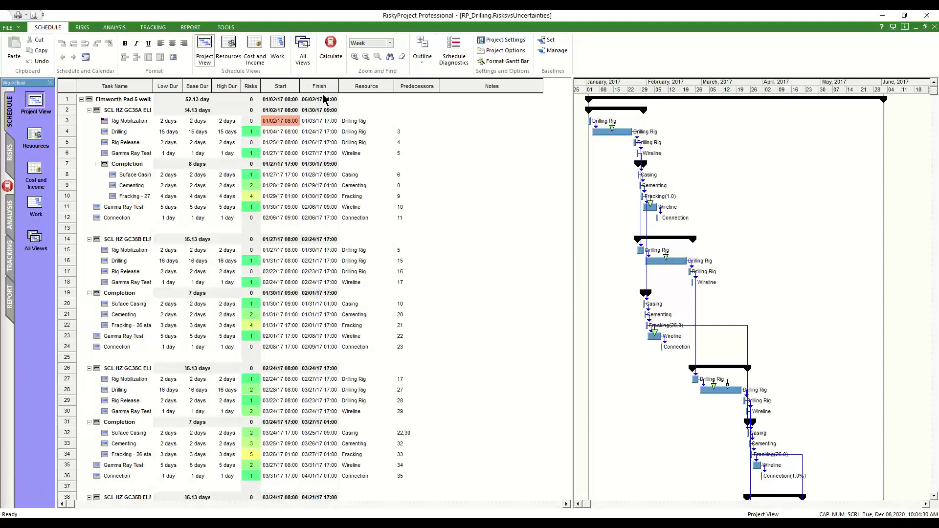
- Browse to the Samples folder of the RiskyProject 7.1 installation to view the sample project files, leaving the current project open
left_click(16, 31)
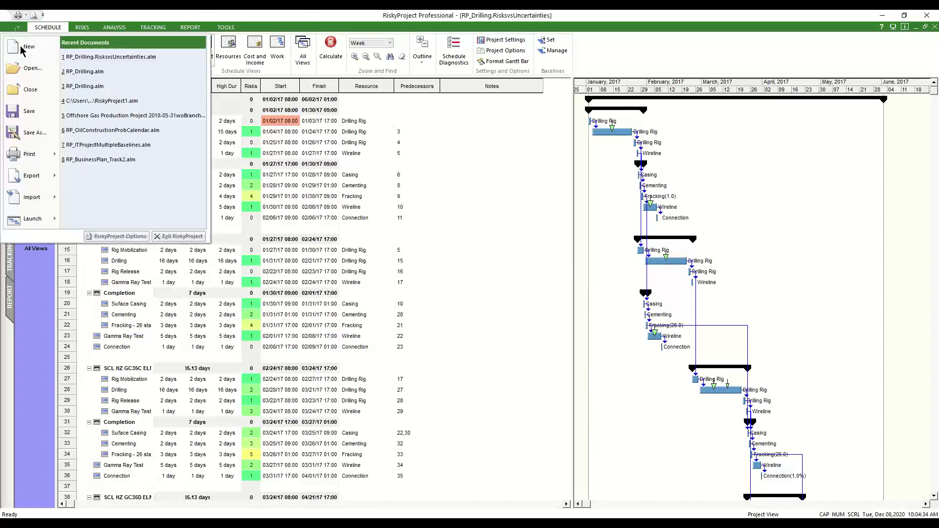
key("Escape")
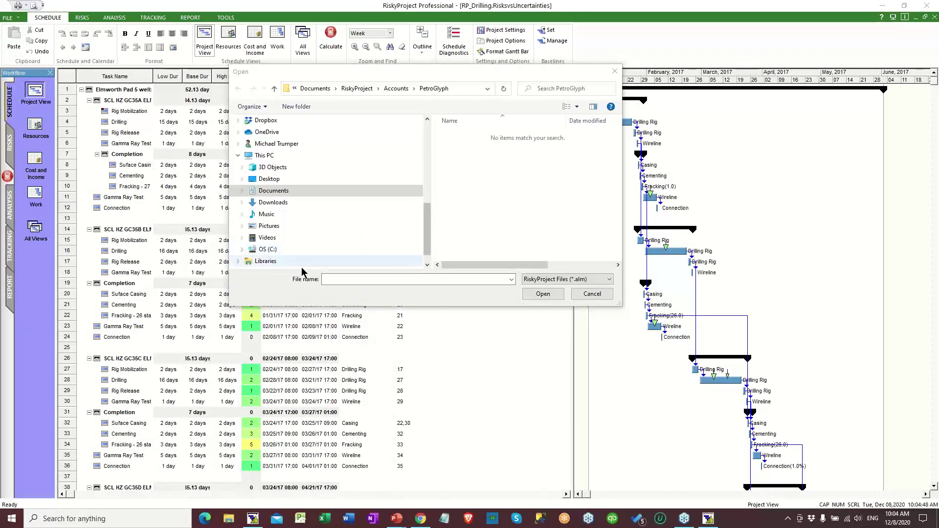
left_click_drag(422, 226, 423, 166)
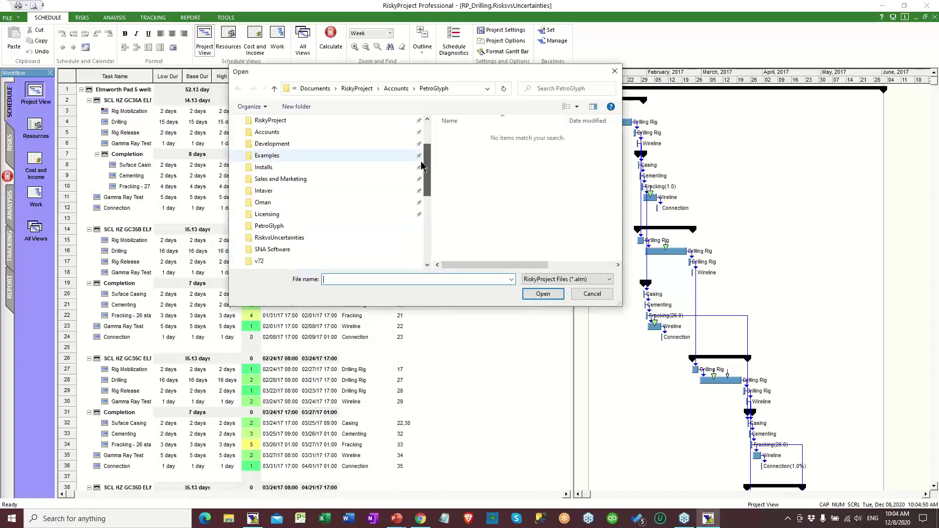
left_click(264, 192)
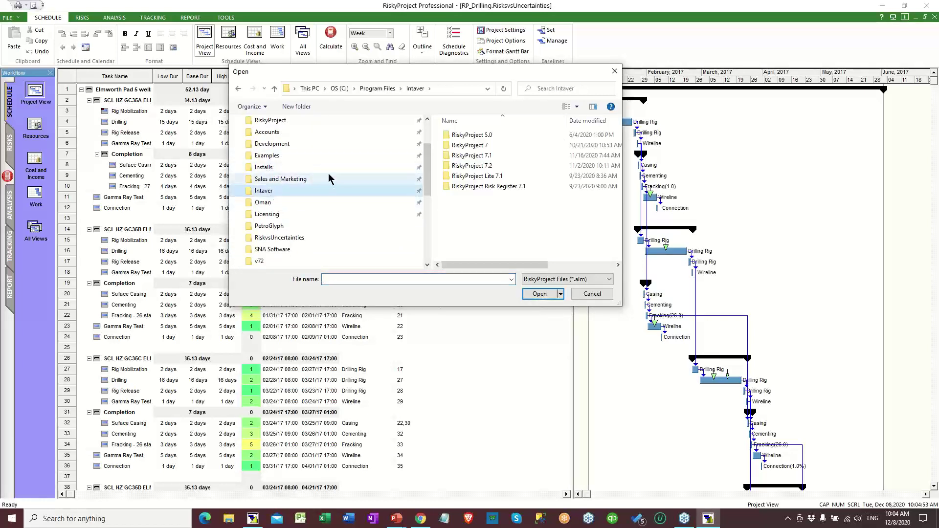
double_click(469, 156)
double_click(464, 156)
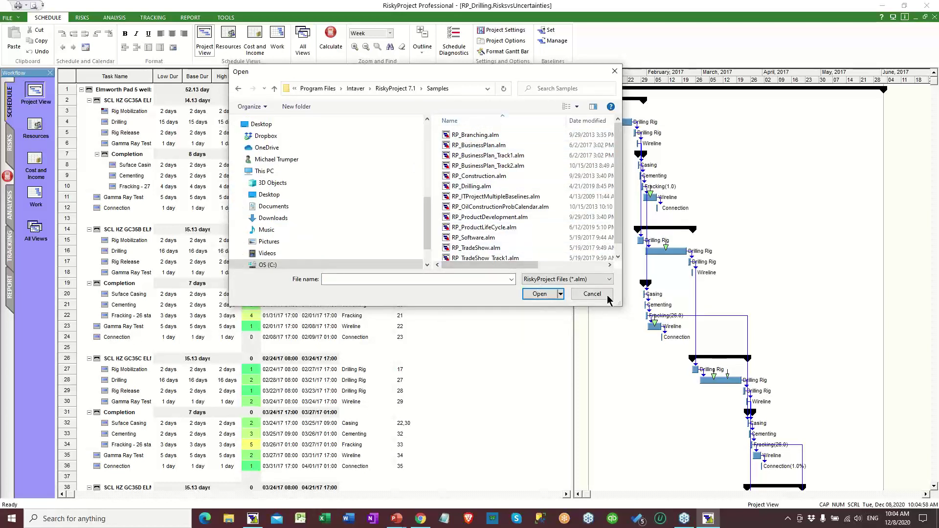
left_click(615, 74)
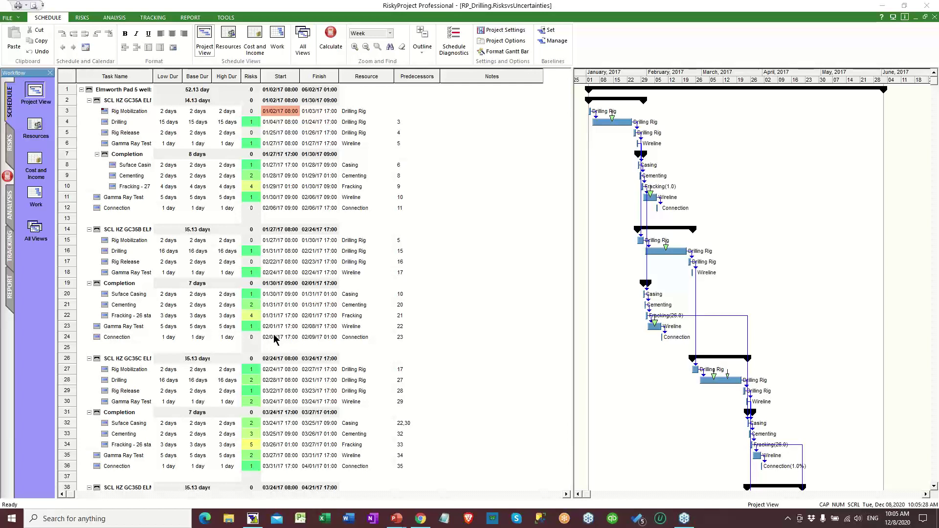
- Review the project's resources, and widen the total cost and resource cost columns in the Cost and Income view
left_click(35, 126)
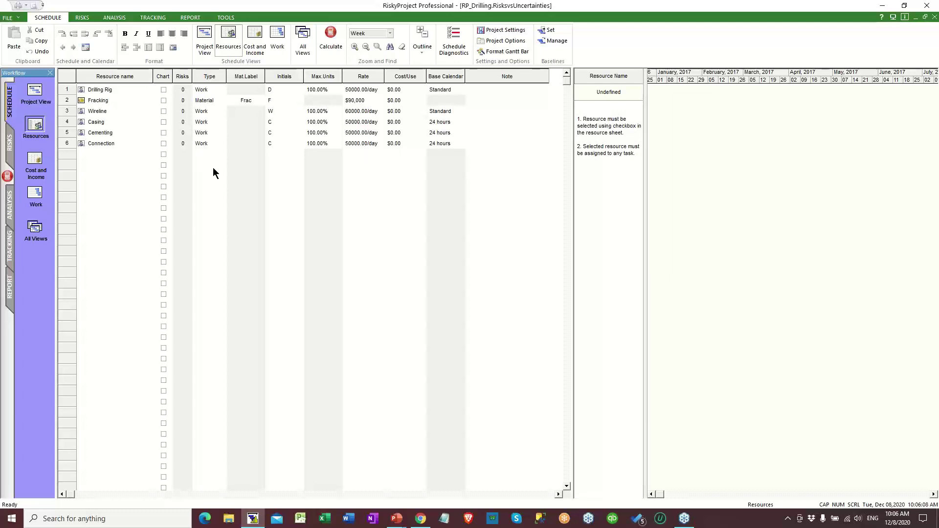
left_click(35, 161)
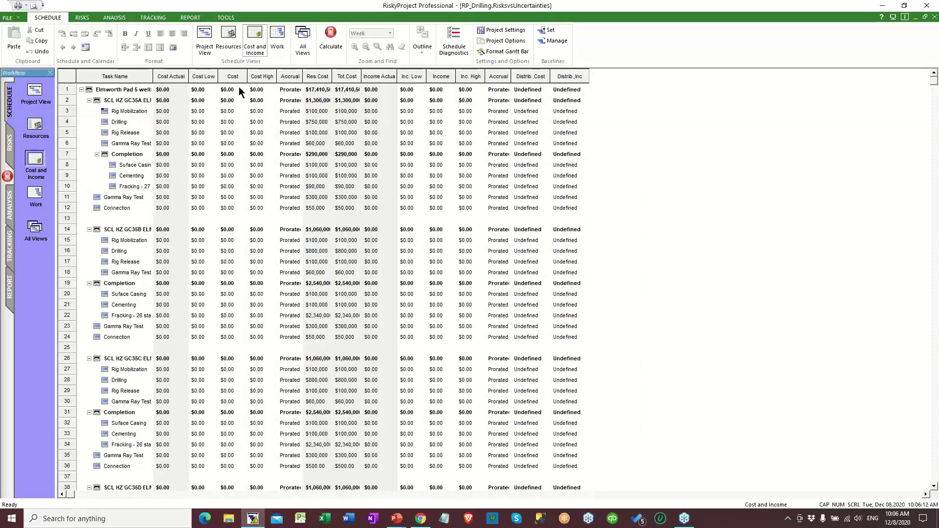
left_click(224, 78)
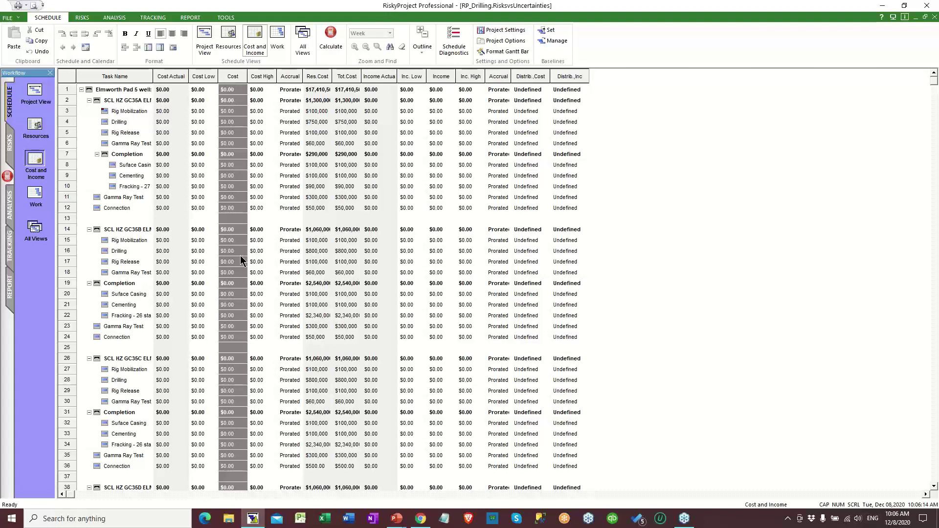
left_click(356, 76)
left_click_drag(363, 77, 378, 74)
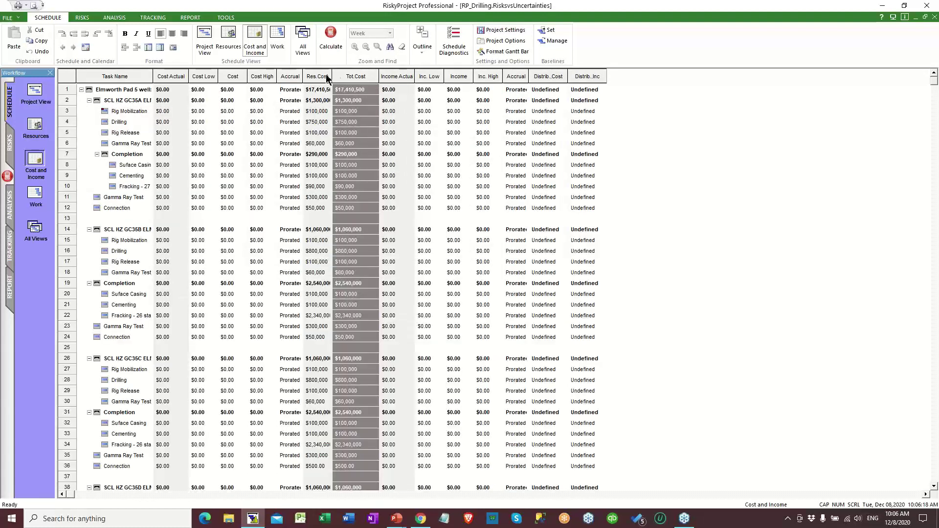
double_click(330, 73)
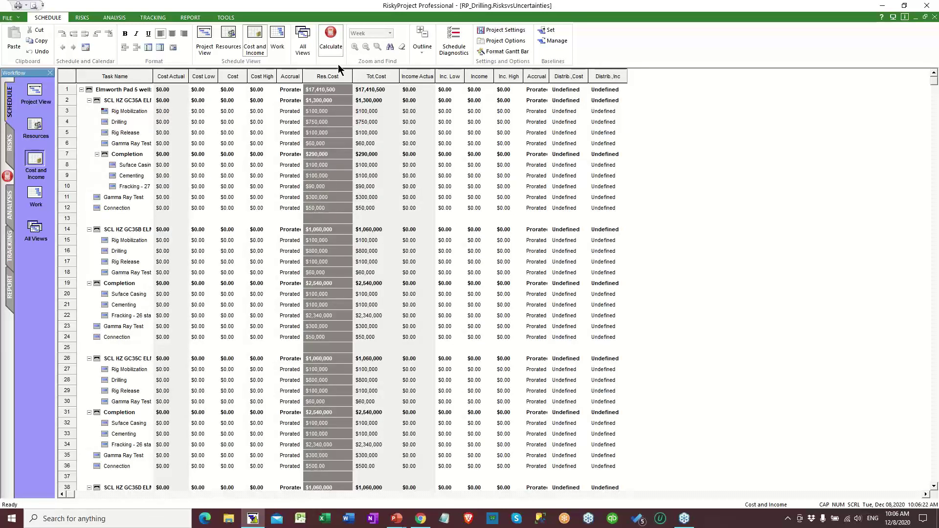
left_click(333, 89)
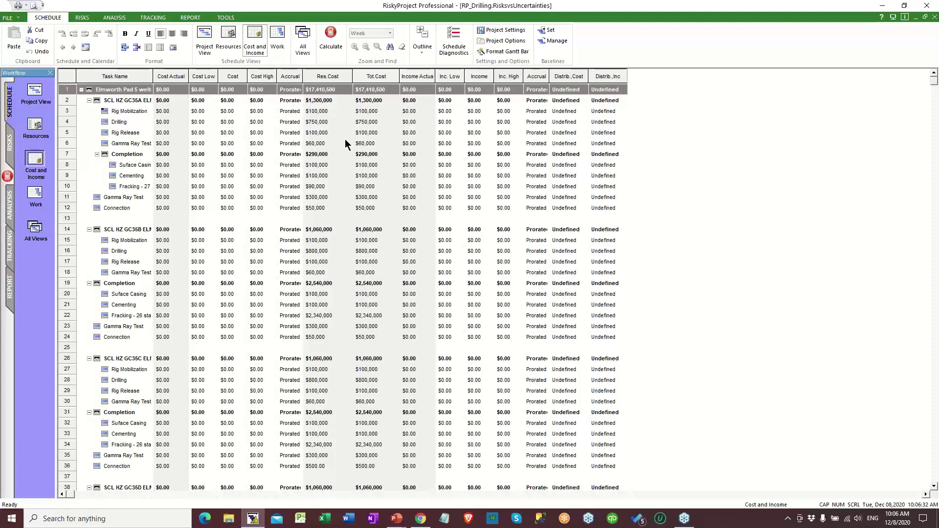
- Examine the risks listed in the risk register and their task or resource assignments
left_click(10, 147)
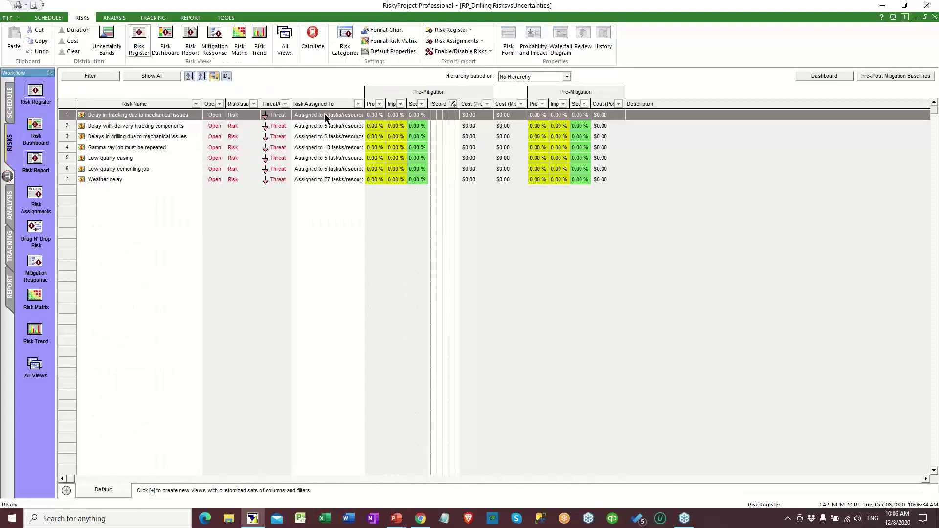
left_click(68, 127)
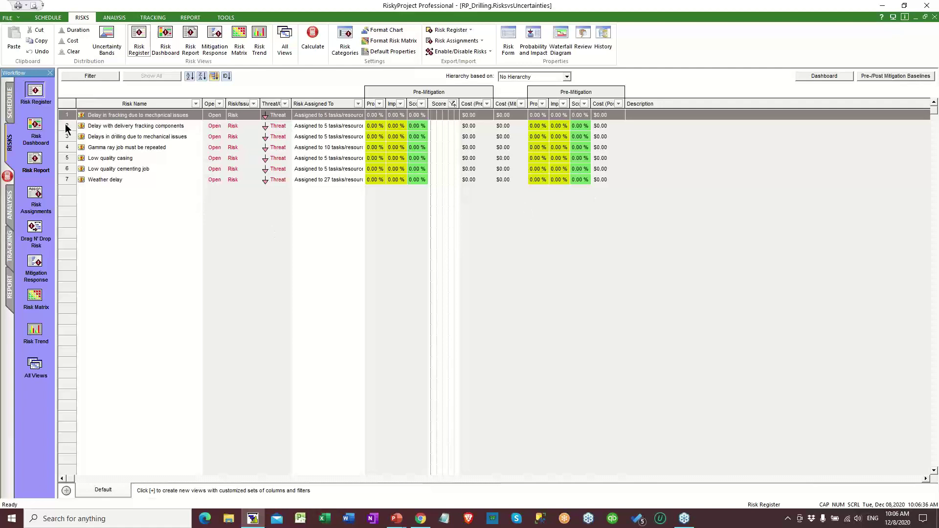
left_click(68, 137)
left_click(68, 147)
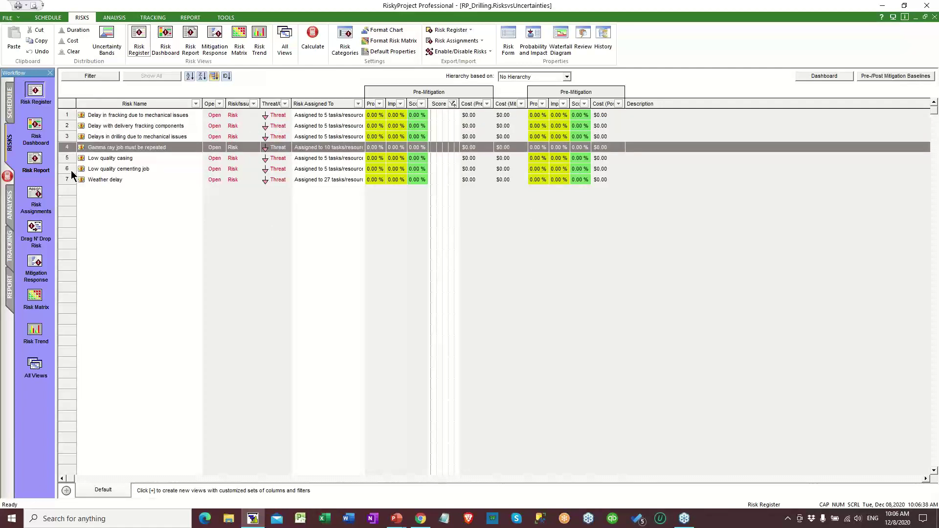
left_click(68, 115)
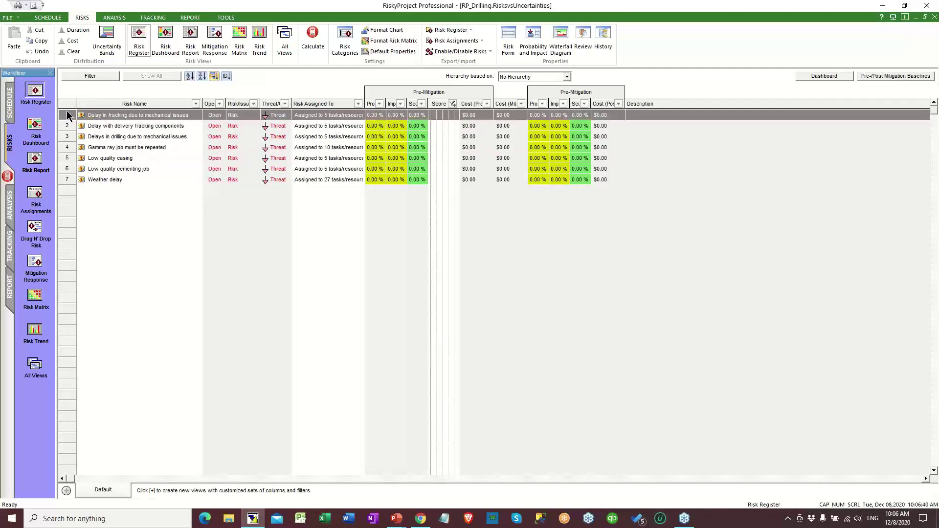
left_click(356, 116)
left_click(277, 255)
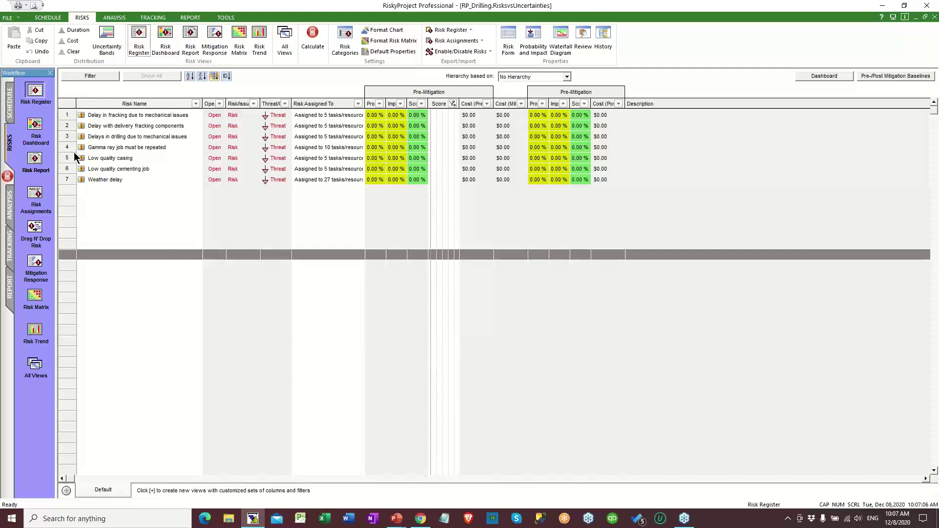
- Open the risk information for "Delay in fracking due to mechanical issues" and inspect its task and resource assignments
double_click(75, 115)
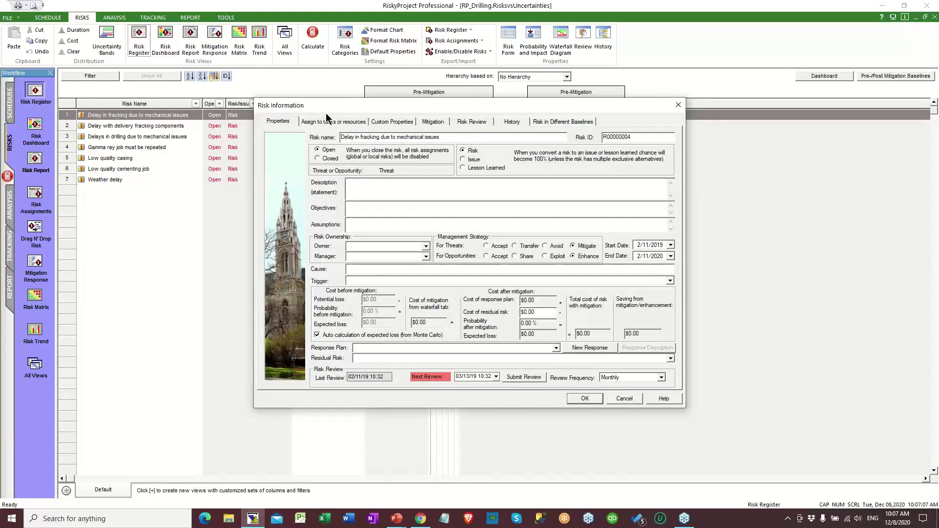
left_click(327, 118)
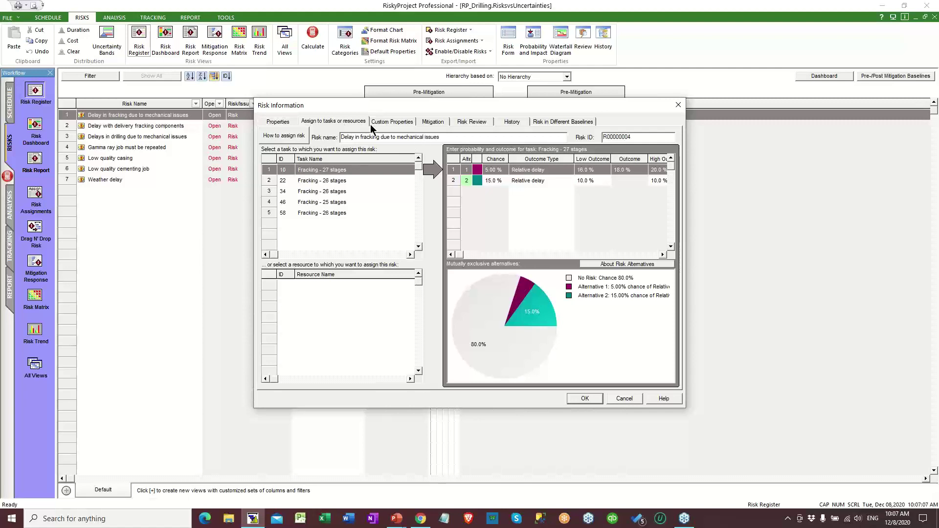
left_click(323, 295)
left_click(381, 285)
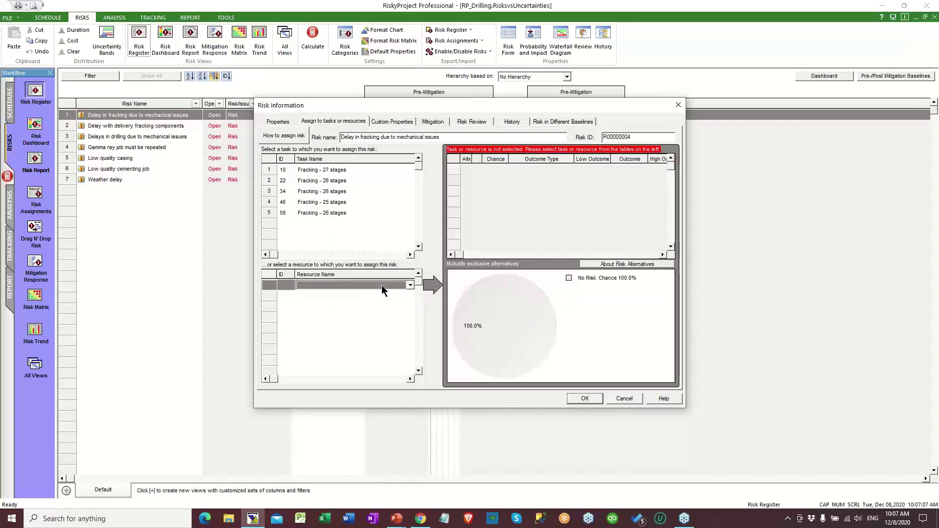
left_click(386, 285)
left_click(392, 285)
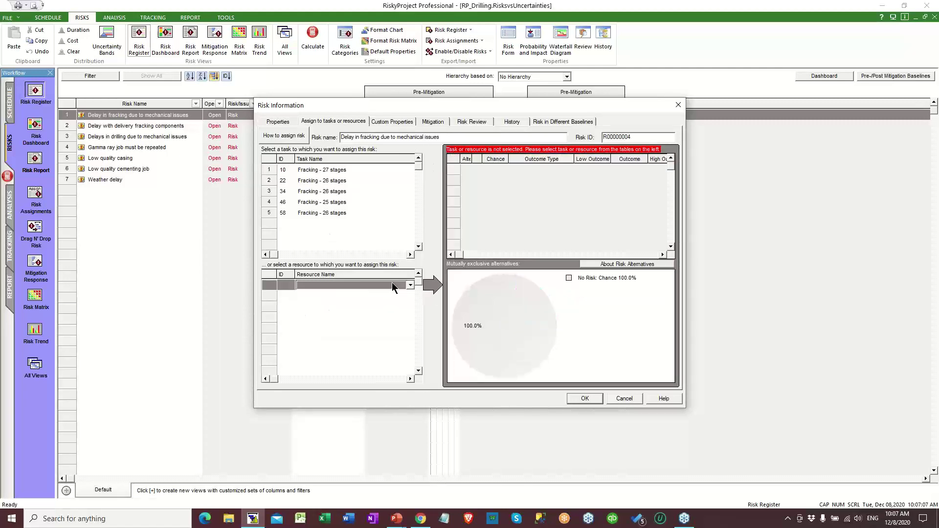
- Review the chance and outcome alternatives for the assigned fracking tasks and the risk's general properties, and close the risk information
left_click(267, 171)
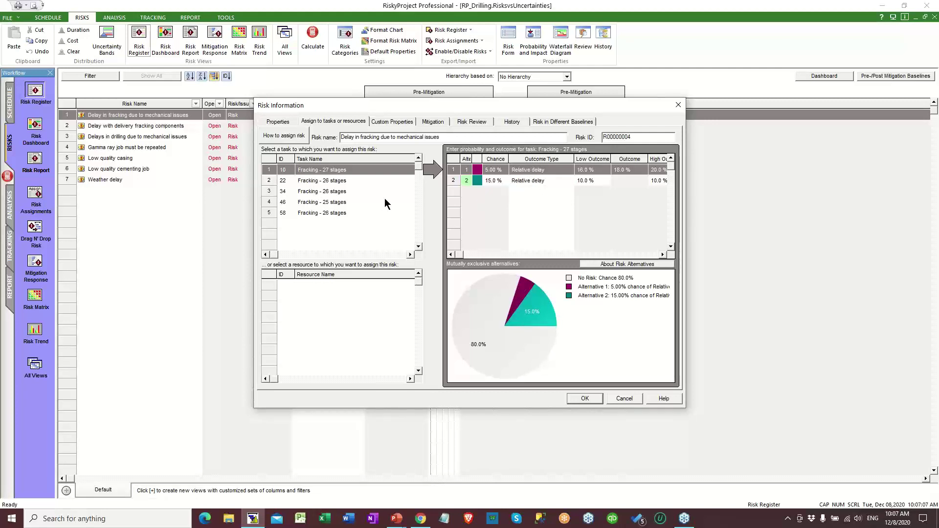
left_click(451, 180)
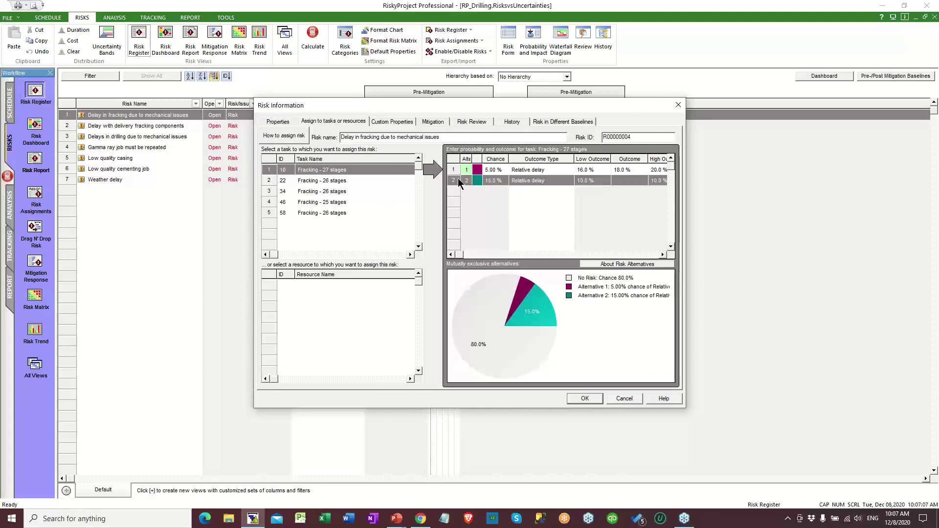
left_click(454, 180)
left_click(275, 182)
left_click(274, 191)
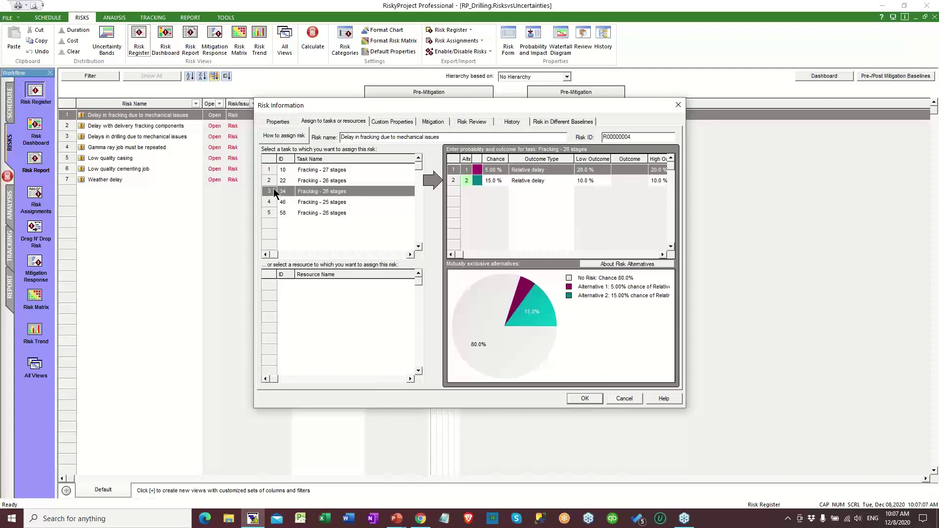
left_click(273, 202)
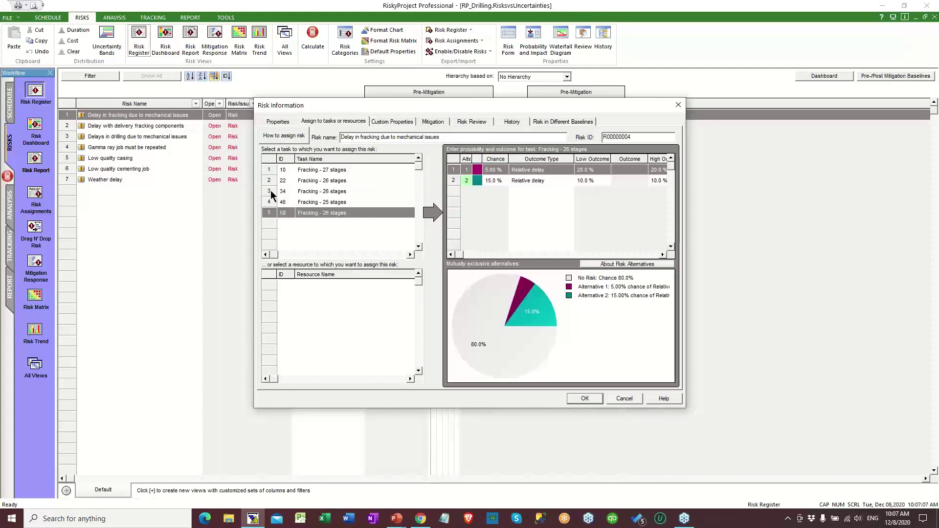
left_click(275, 192)
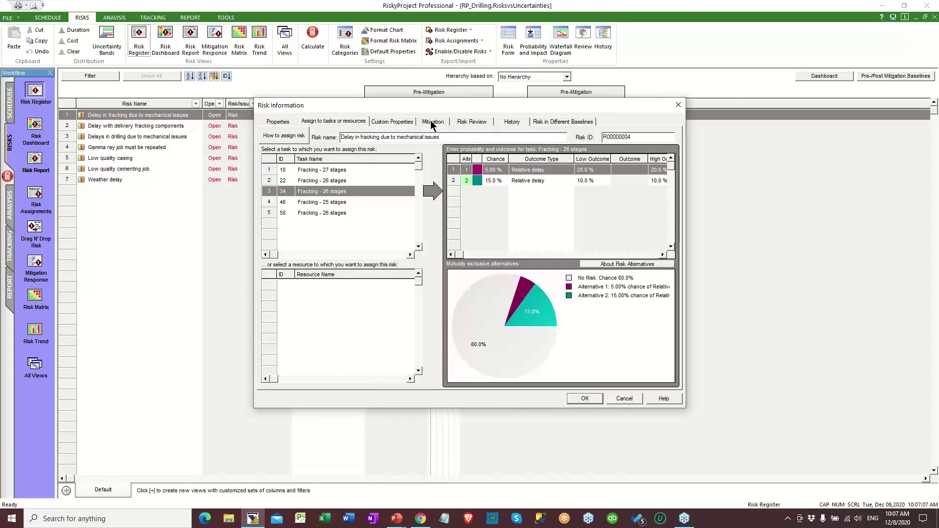
left_click(284, 122)
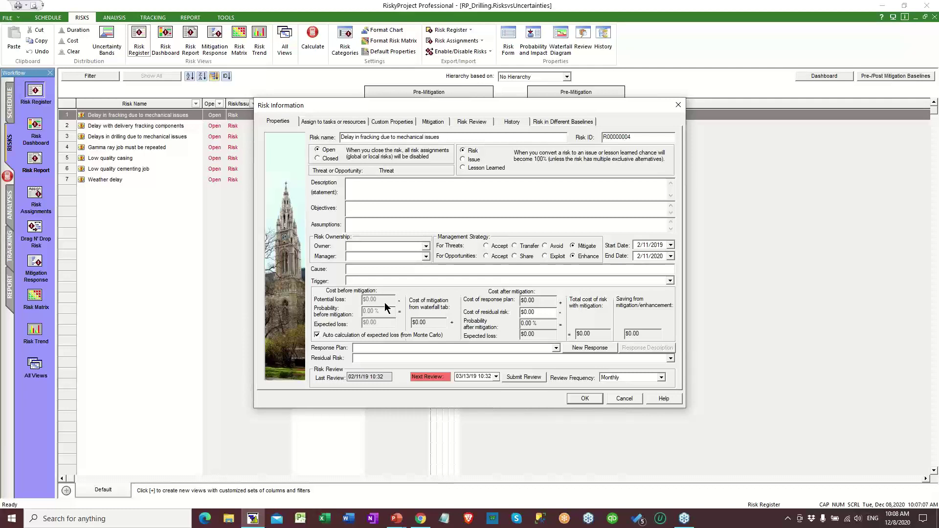
left_click(586, 398)
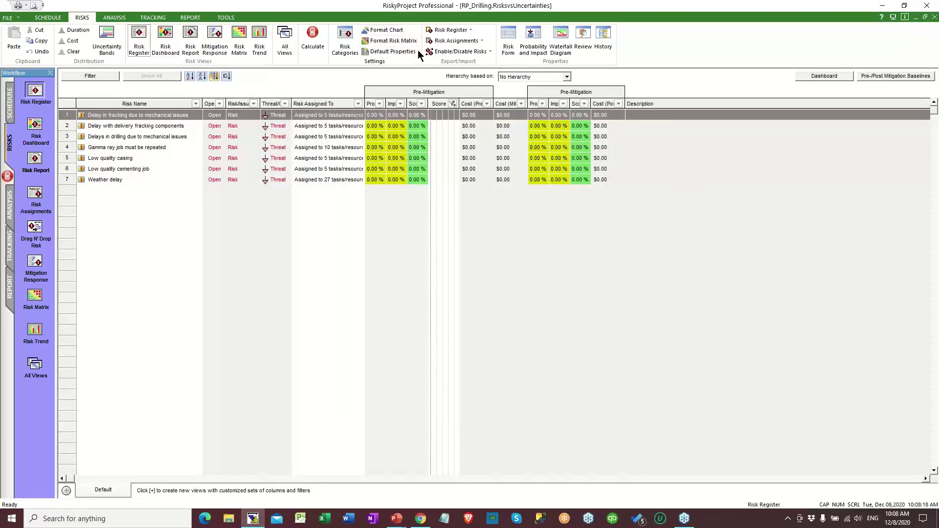
- View the options for enabling or disabling all risk assignments in the register
left_click(68, 179)
left_click(71, 116)
left_click(488, 53)
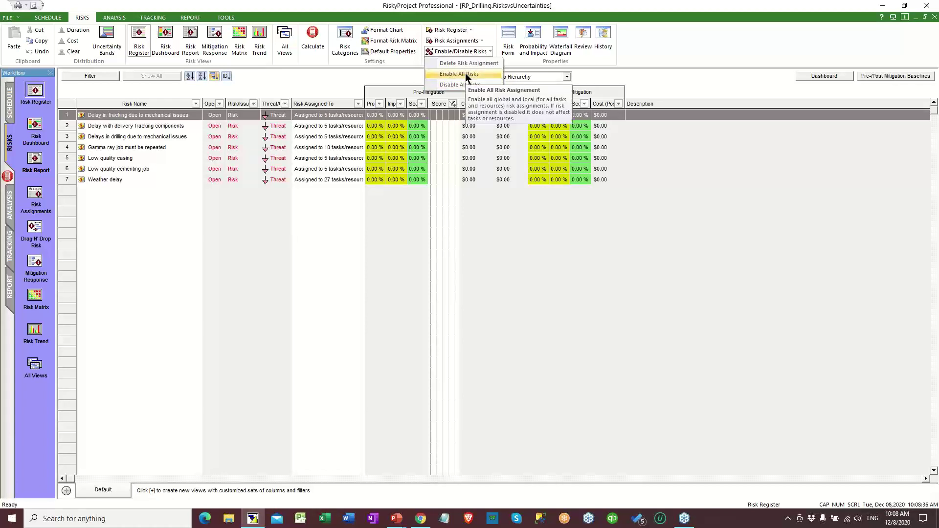
left_click(341, 320)
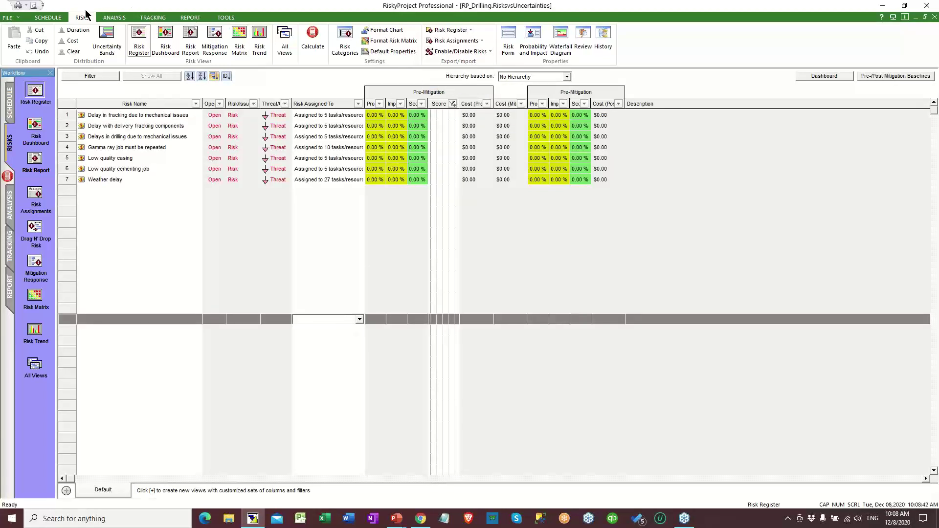
- In the project's calculation options, turn off stopping simulations when converged and set the maximum number of simulations to 1000
left_click(55, 20)
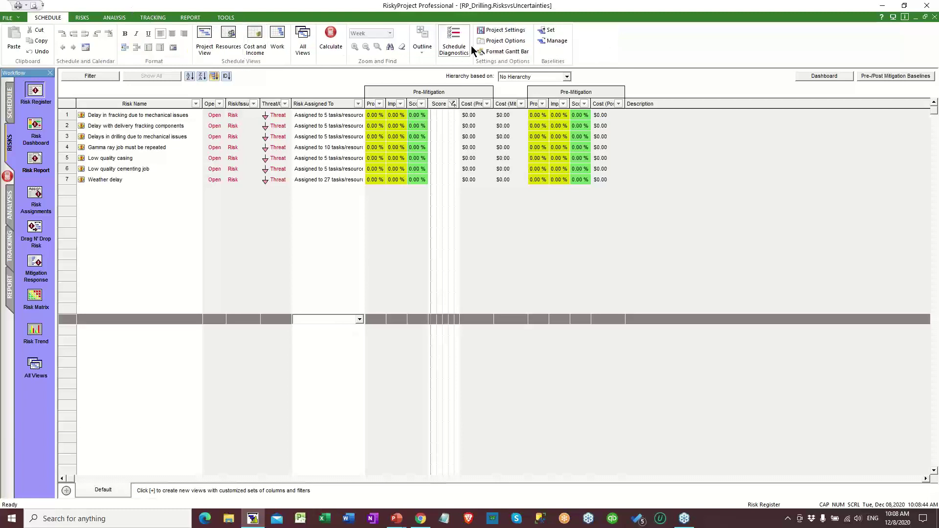
left_click(503, 41)
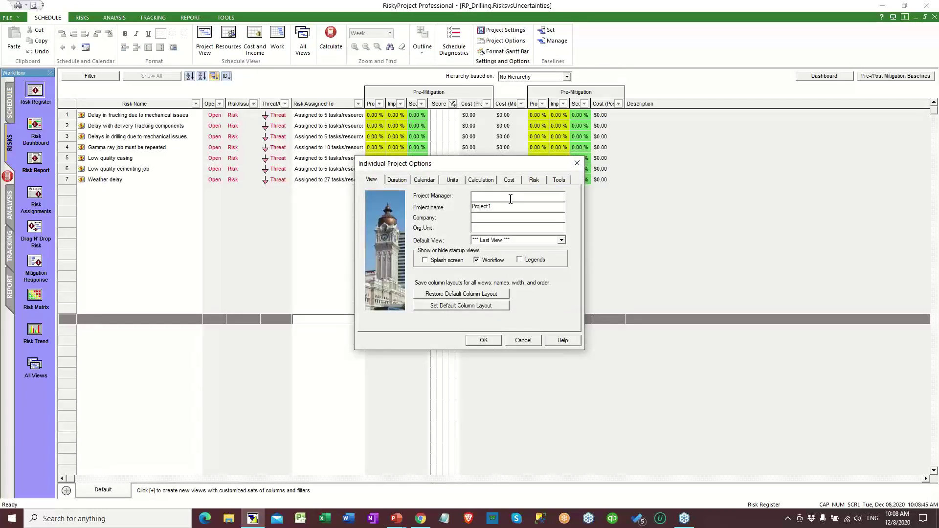
left_click(489, 179)
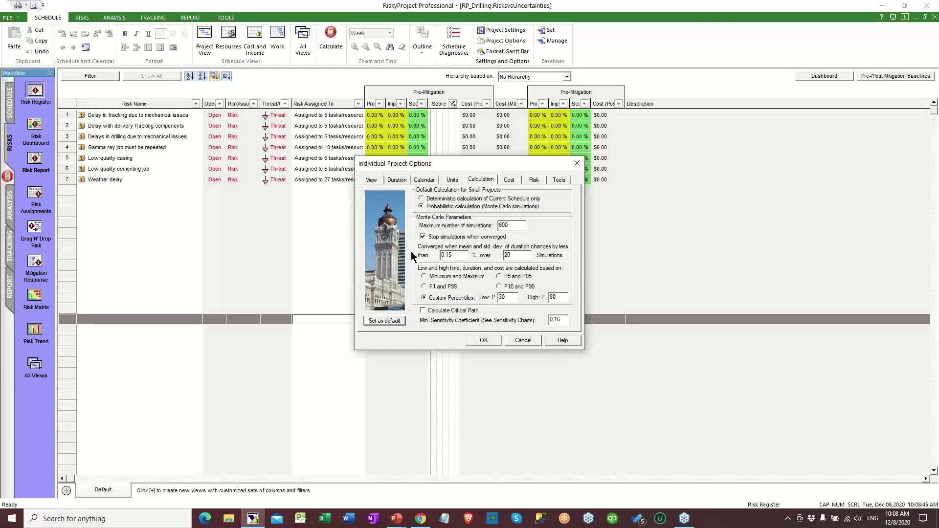
left_click(423, 237)
left_click_drag(513, 225, 454, 232)
type("1000")
double_click(557, 298)
left_click(557, 299)
left_click_drag(557, 298, 550, 298)
left_click(489, 344)
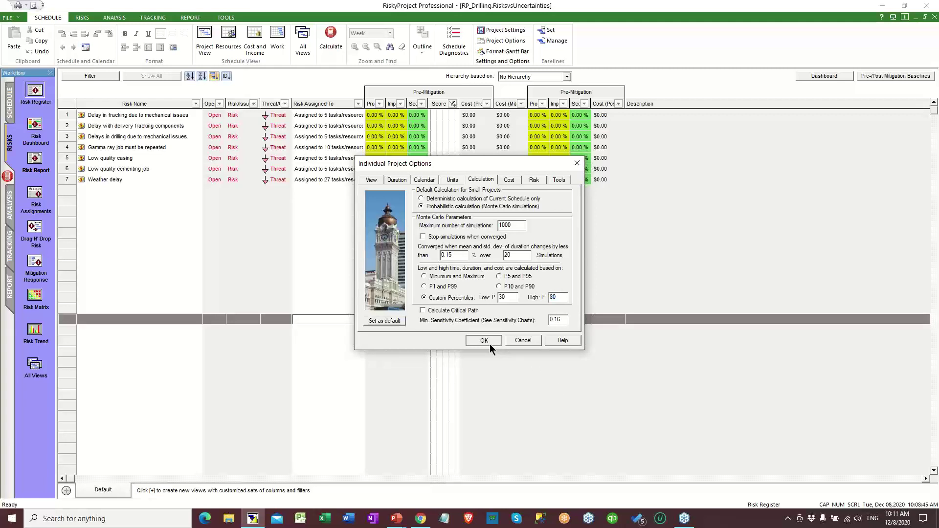
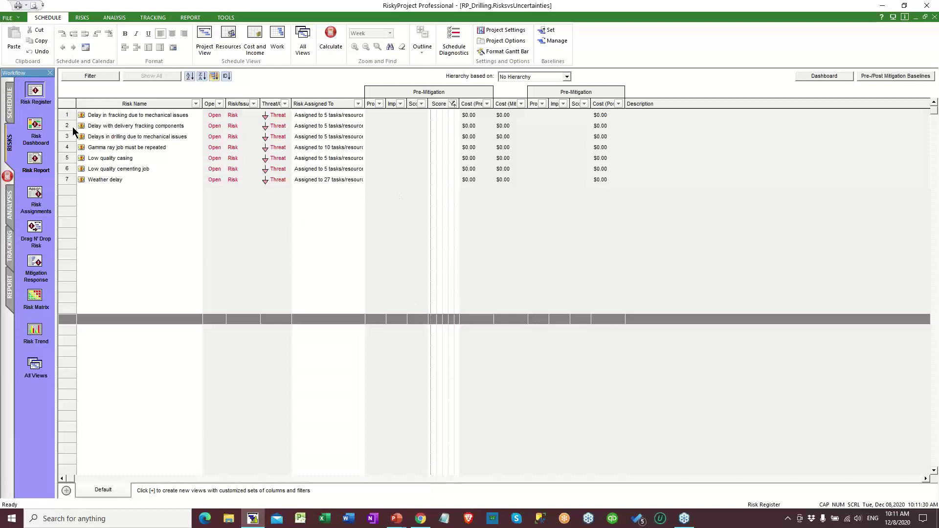
- Open the risk assignments list and examine the chance, outcome type and distribution for each task's risks
left_click(35, 194)
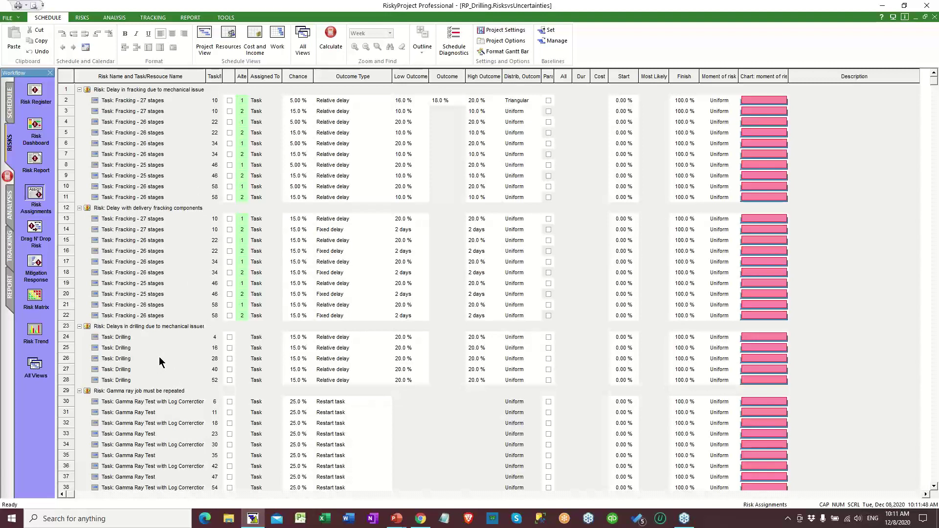
scroll(447, 318, "down", 4)
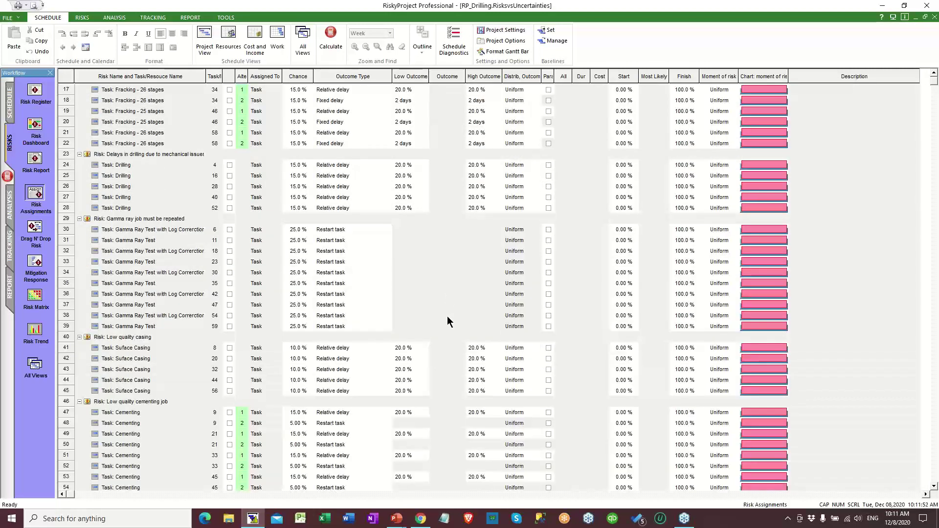
scroll(448, 318, "up", 4)
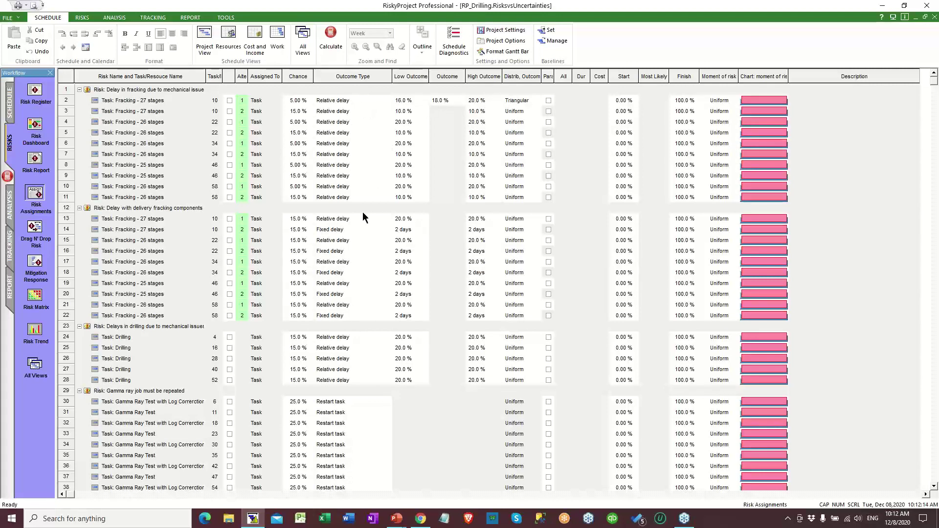
scroll(592, 323, "down", 2)
scroll(590, 327, "down", 4)
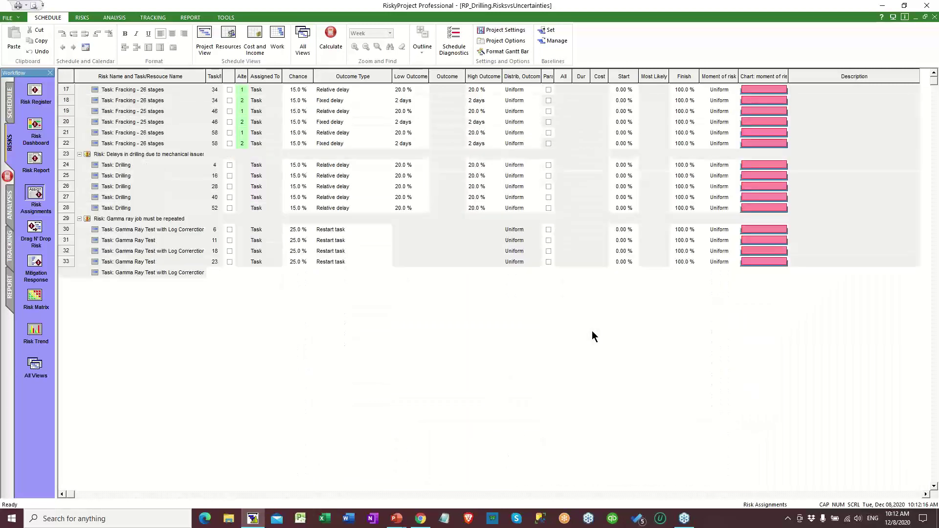
scroll(592, 331, "up", 5)
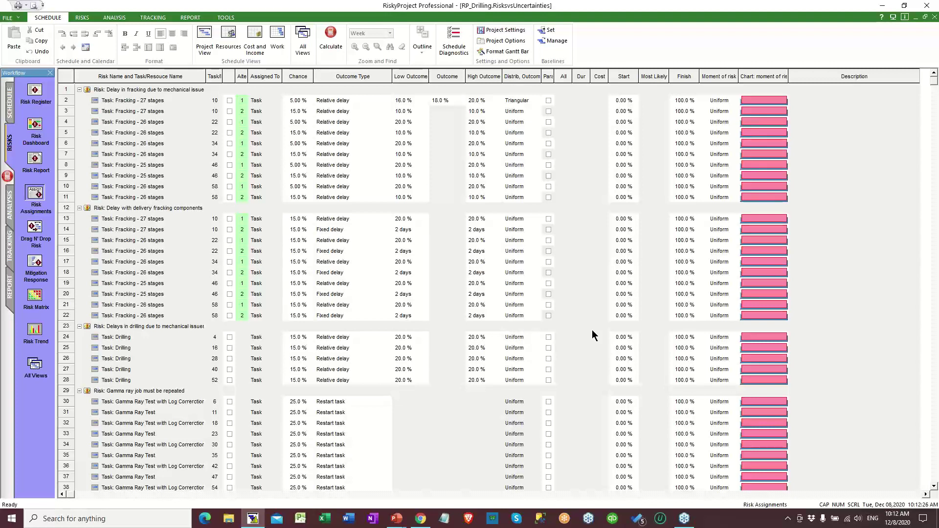
- Return to the risk register, view the properties of "Delays in drilling due to mechanical issues" and close its risk information
left_click(34, 92)
left_click(40, 137)
left_click(35, 195)
left_click(34, 92)
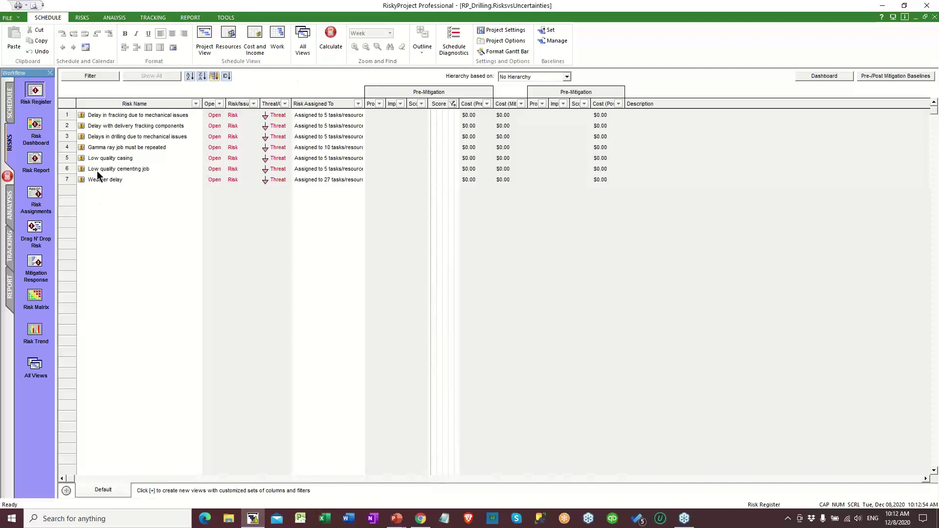
left_click(74, 137)
double_click(74, 137)
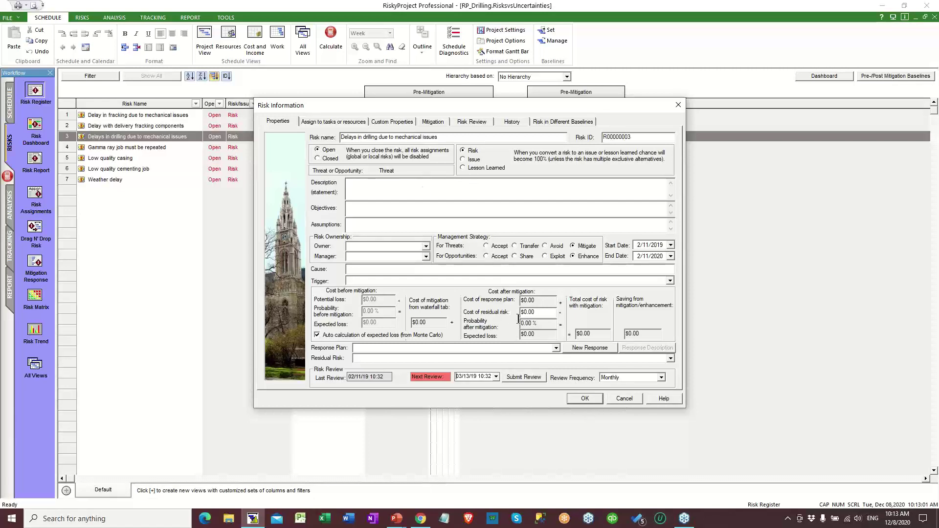
left_click(585, 400)
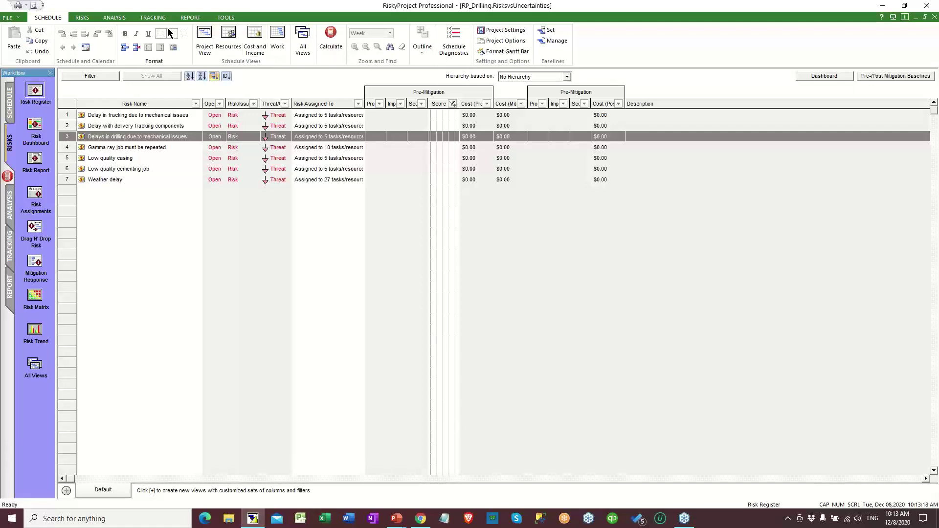
- View the schedule's task costs and income, and the project's Gantt chart
left_click(90, 17)
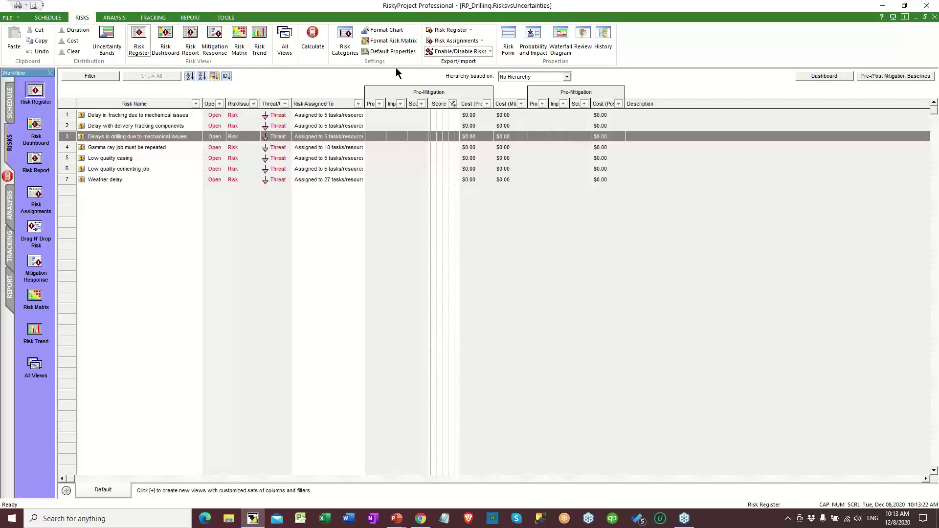
left_click(14, 95)
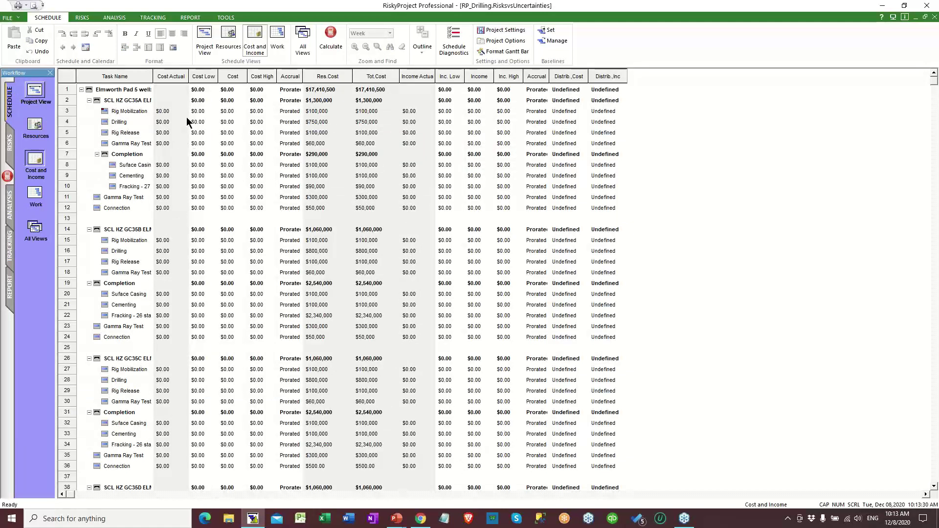
left_click(38, 96)
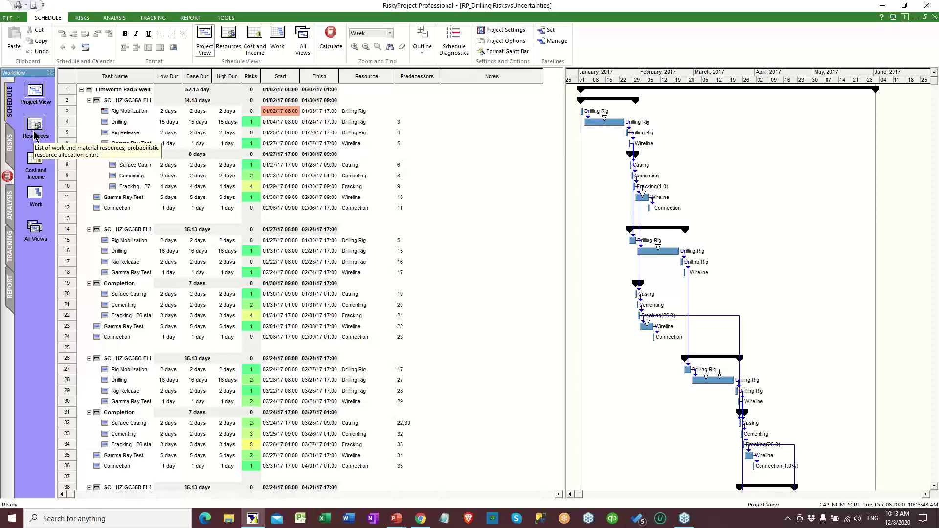
- Enable all risks in the risk register and run the Monte Carlo simulation
left_click(83, 18)
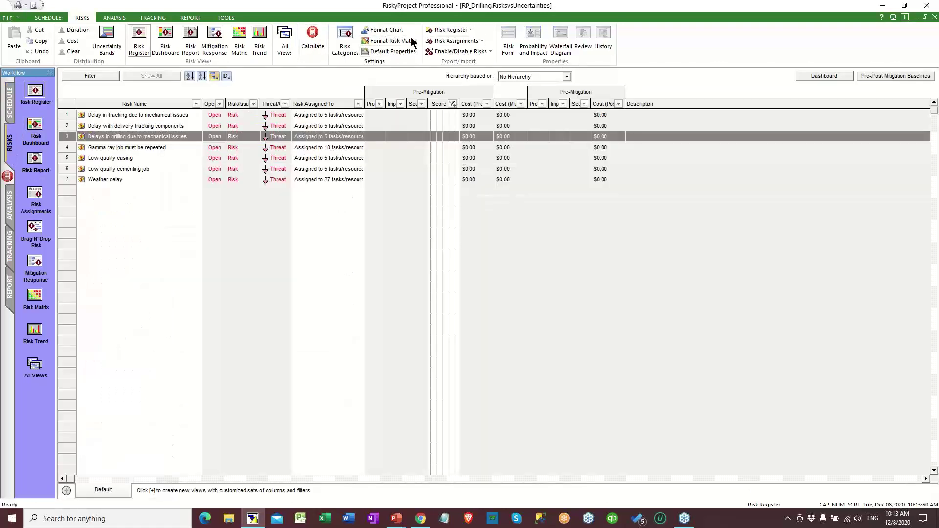
left_click(486, 53)
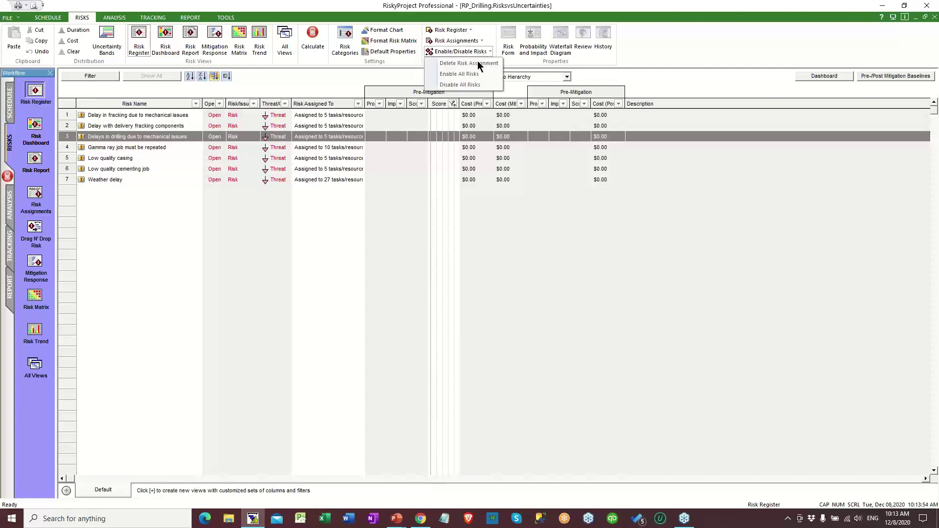
left_click(466, 76)
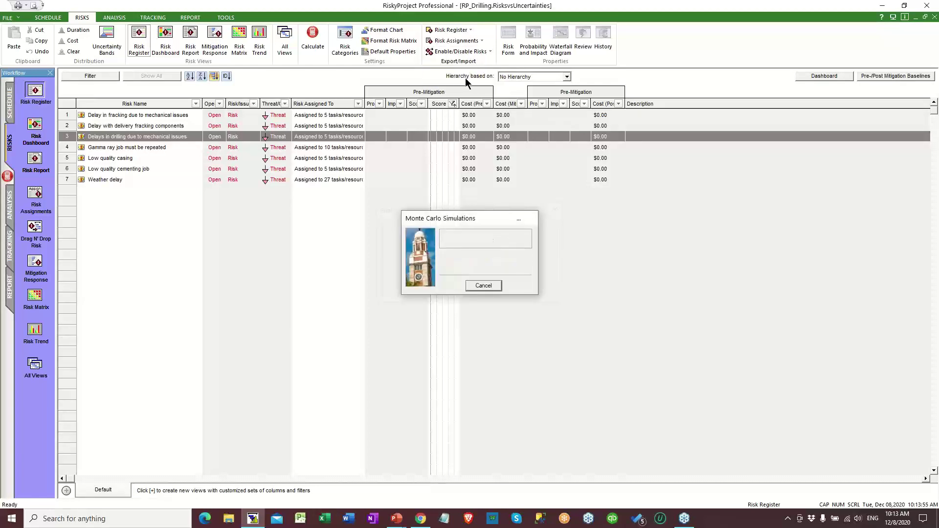
left_click(484, 293)
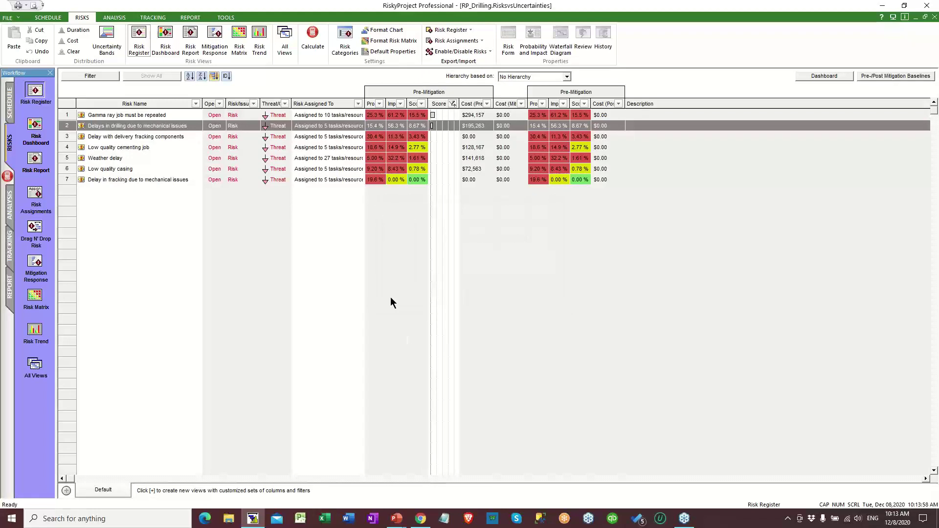
left_click(330, 223)
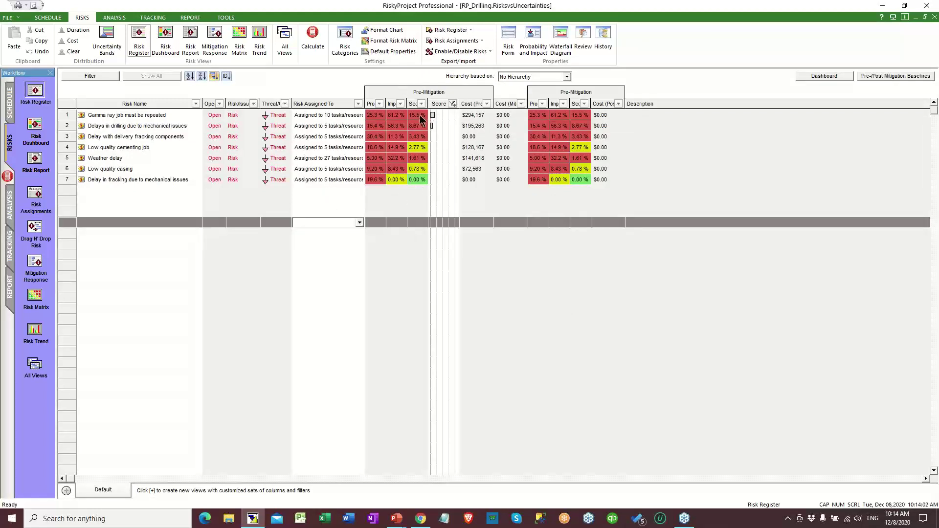
- Examine the risk matrix format for the Duration category and close it without applying changes
left_click(389, 41)
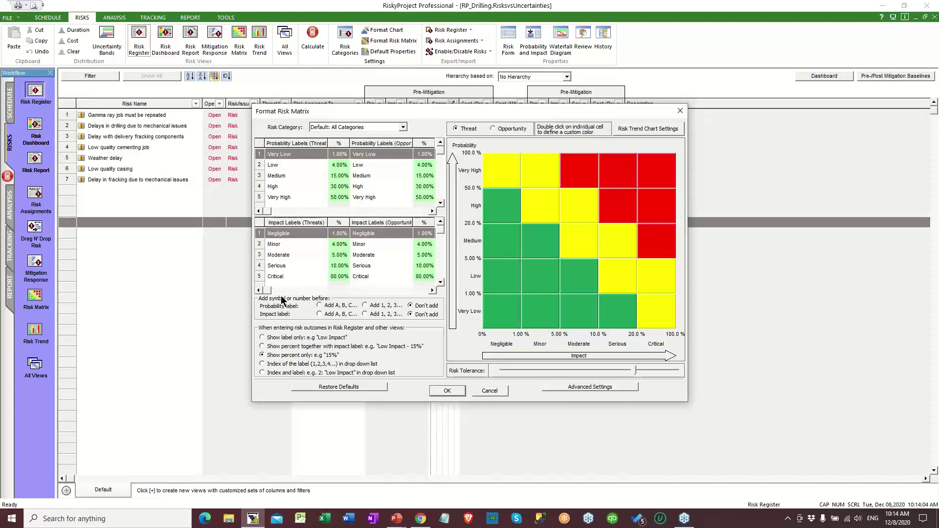
left_click(403, 127)
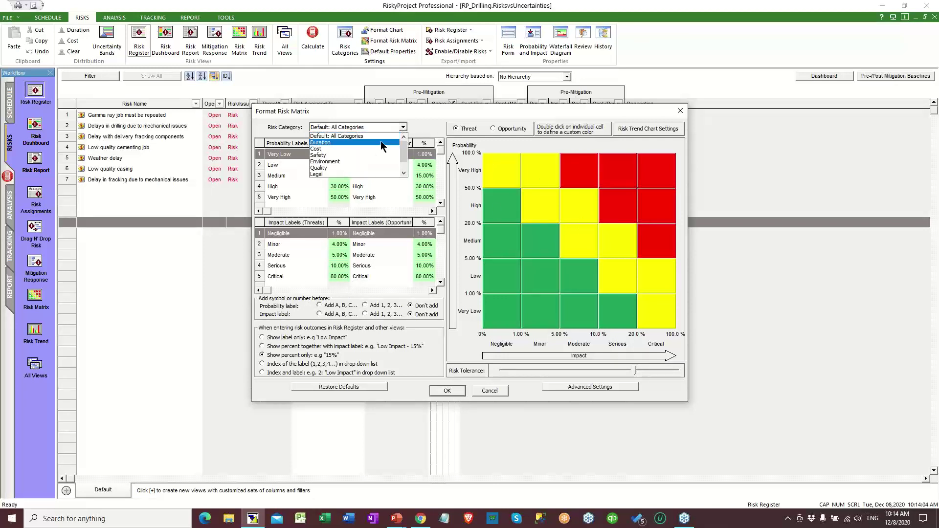
left_click(377, 144)
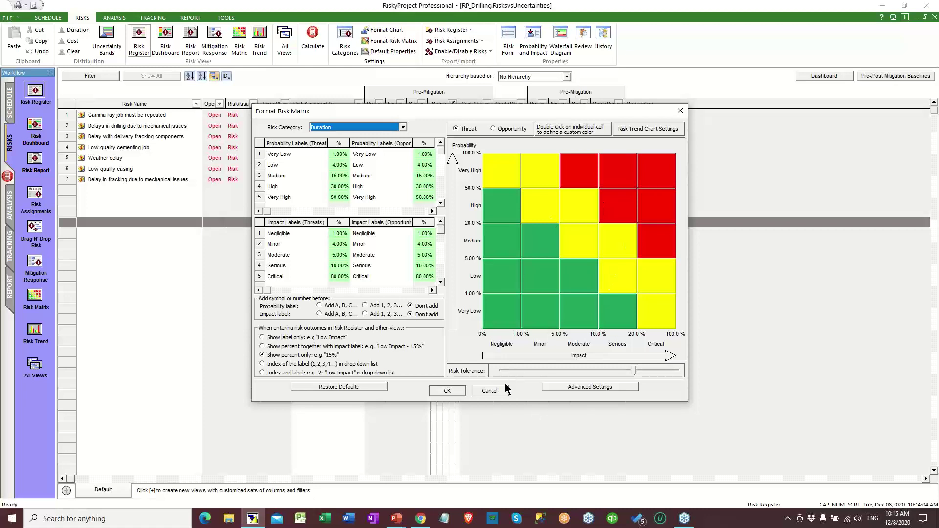
left_click(480, 394)
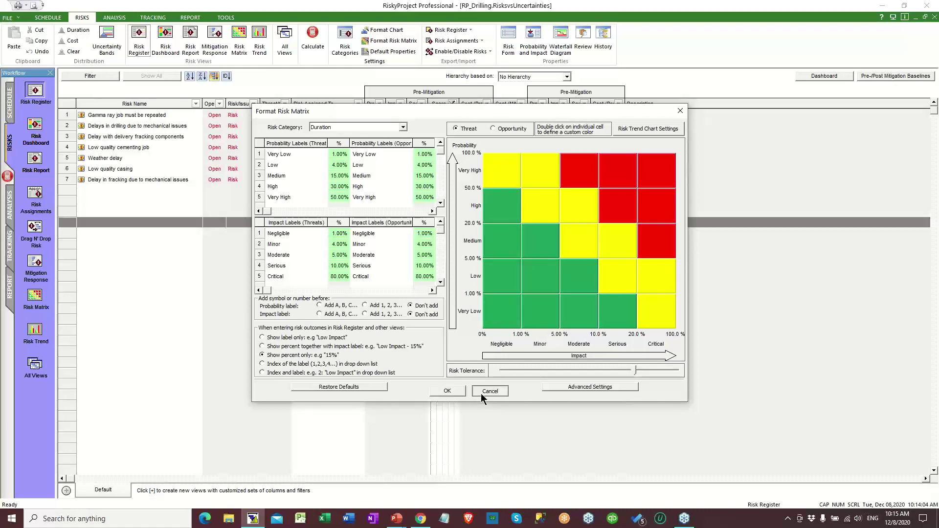
left_click(481, 393)
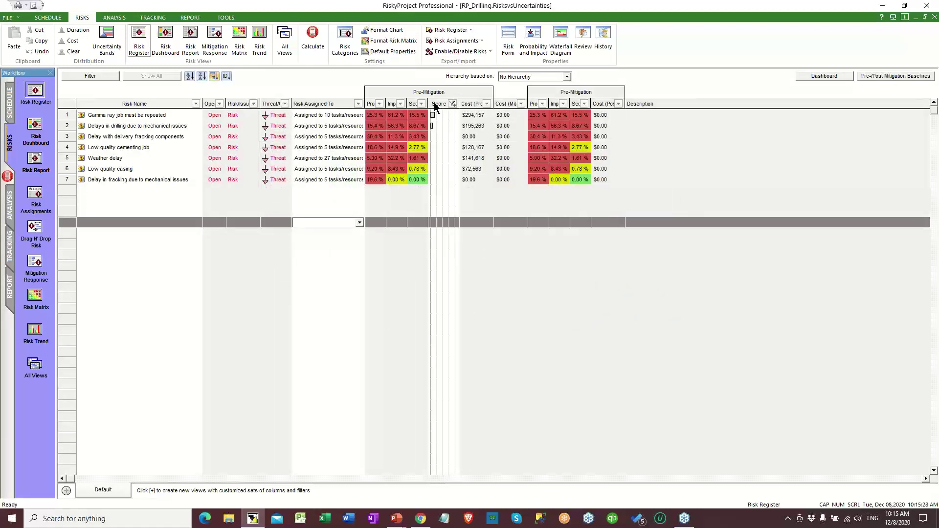
- Inspect the top risks' pre-mitigation values and widen the pre-mitigation Score column in the risk register
left_click(420, 126)
left_click(399, 117)
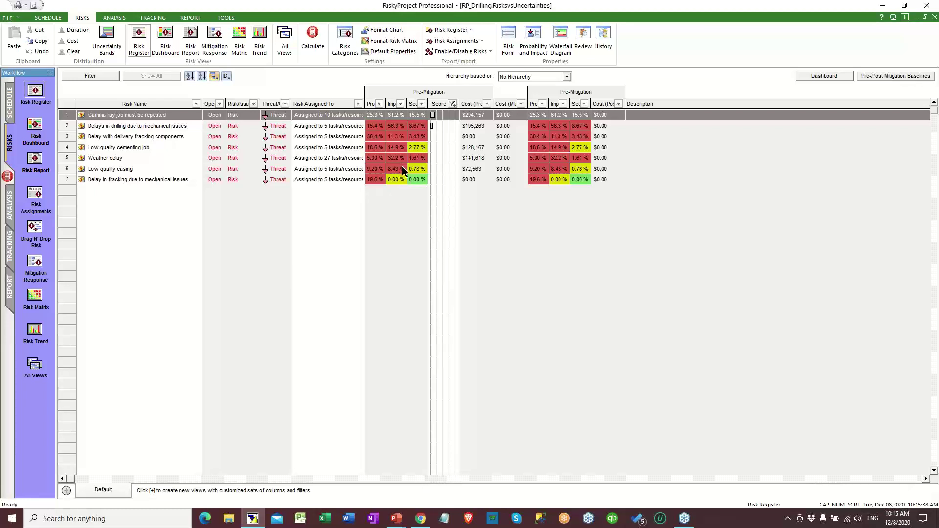
left_click(439, 224)
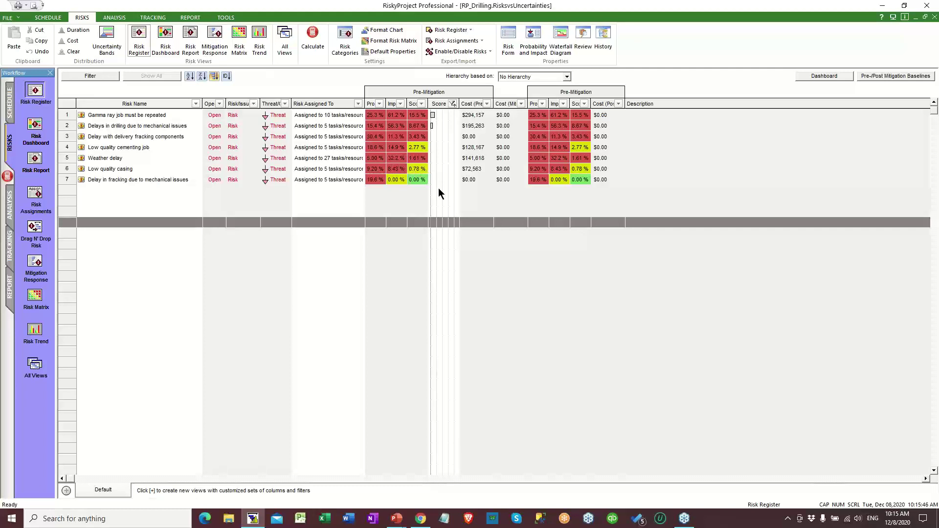
left_click(424, 104)
left_click_drag(428, 104, 440, 104)
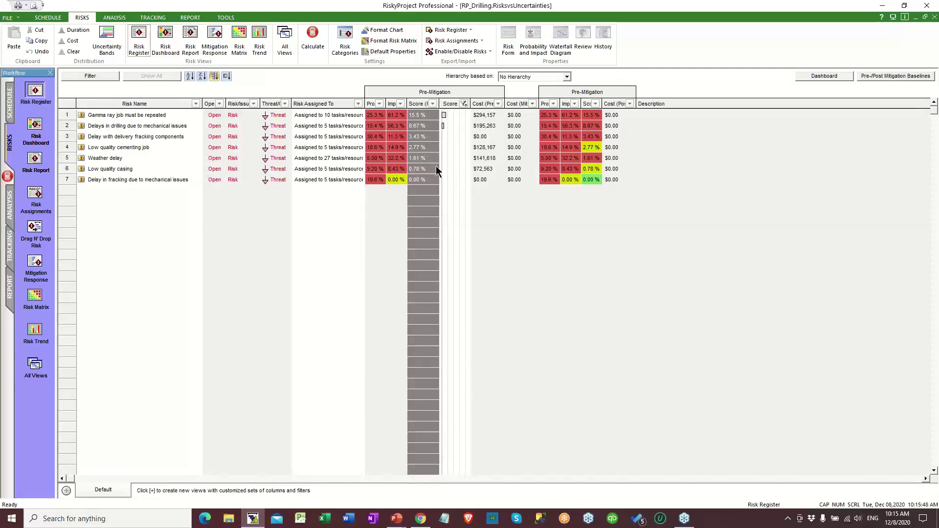
left_click(395, 251)
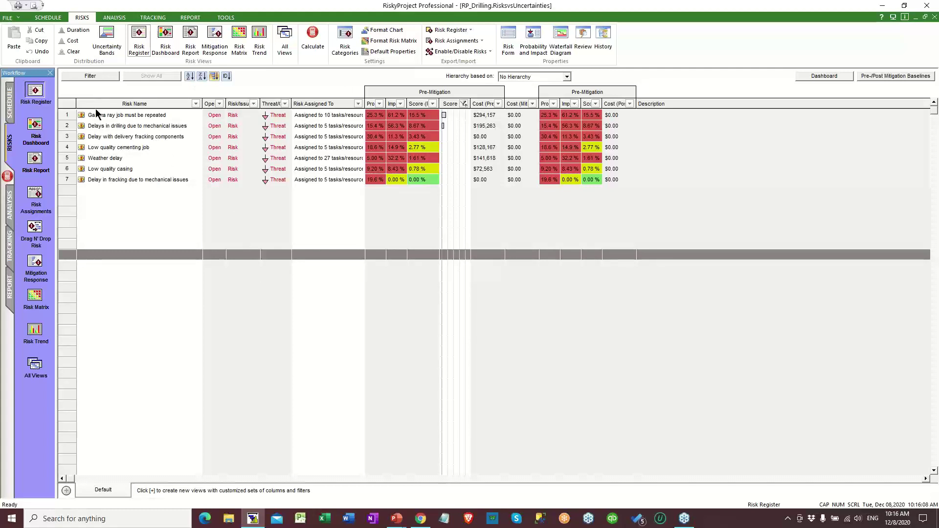
- Examine the risk ranking with the register's hierarchy based on Finish Time and on Cost
left_click(566, 77)
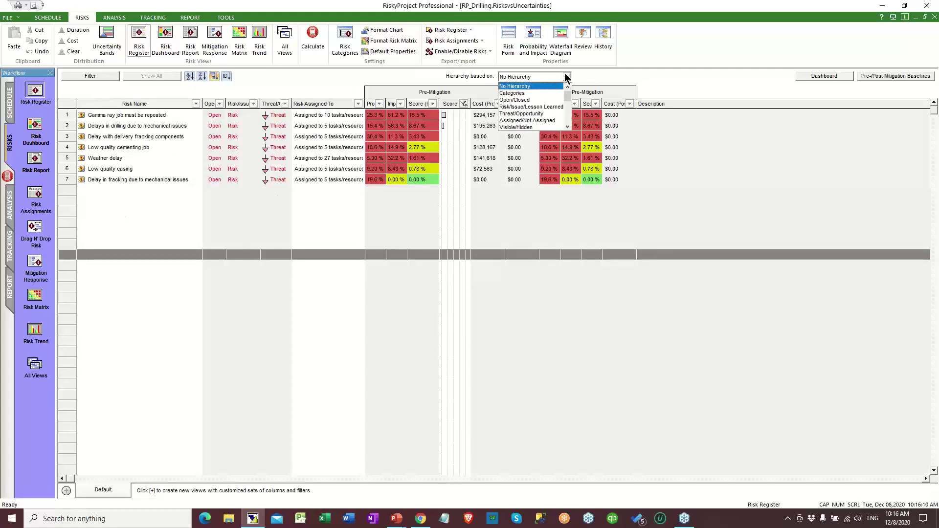
left_click(568, 127)
left_click(568, 127)
left_click(569, 127)
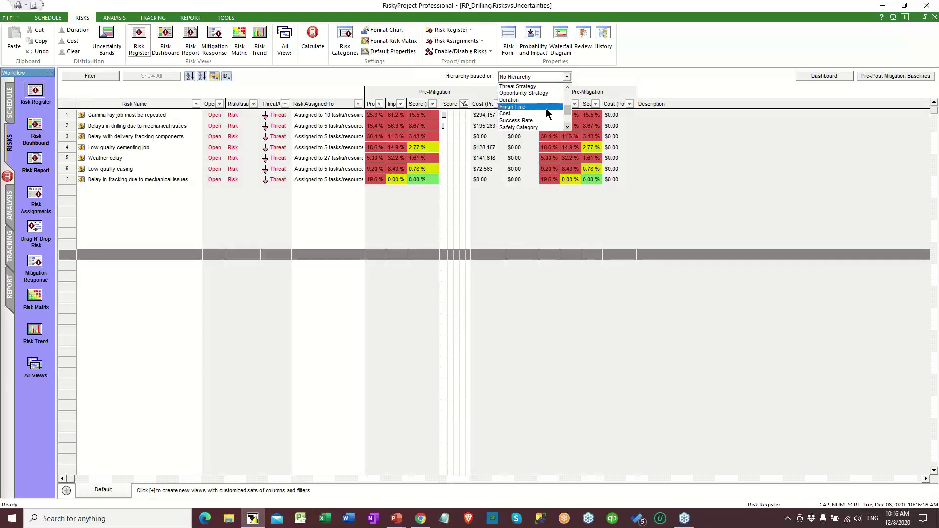
left_click(516, 107)
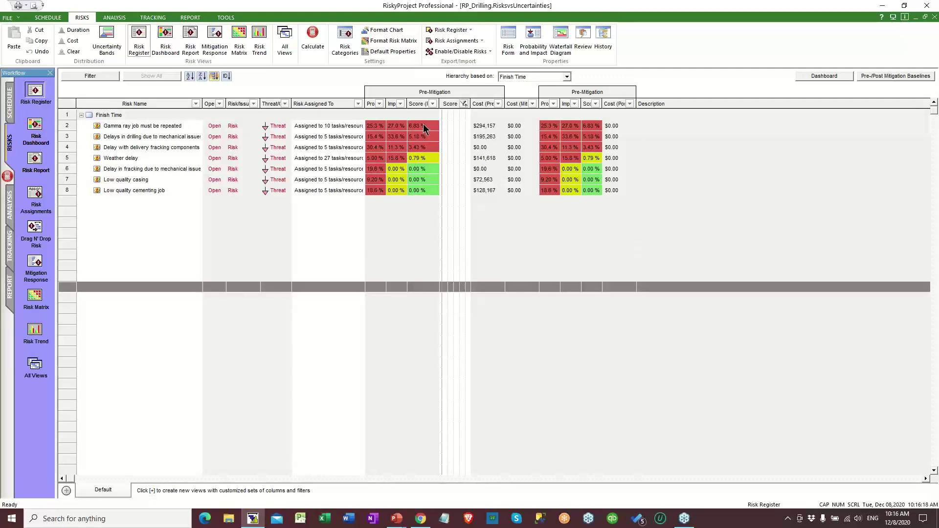
left_click(566, 77)
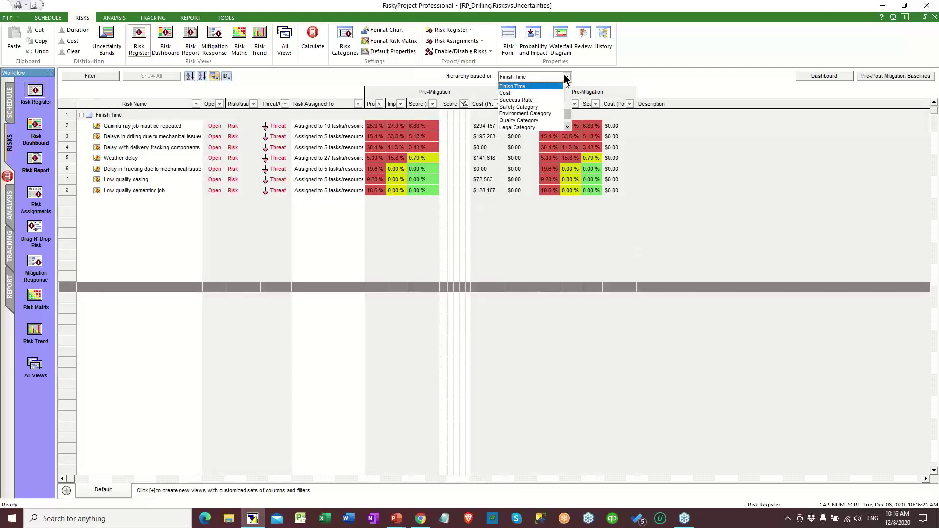
left_click(540, 93)
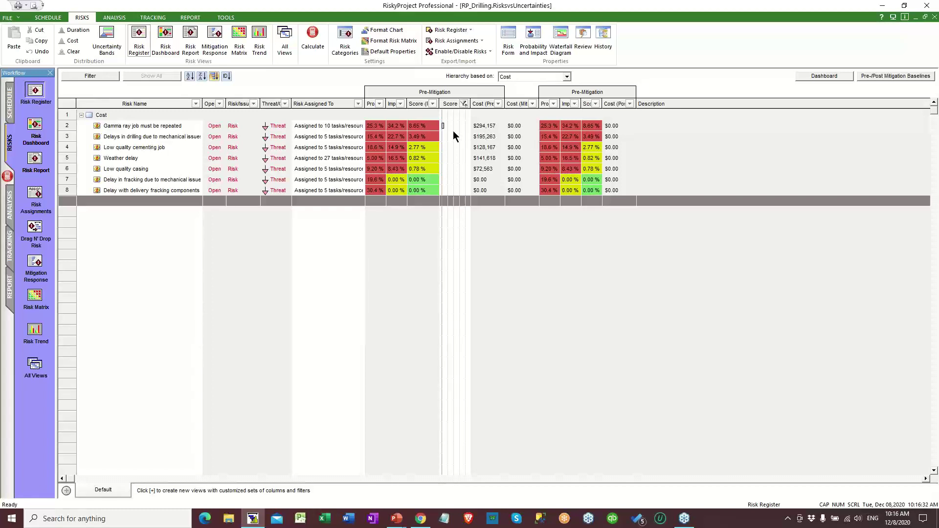
- Set the register's hierarchy back to No Hierarchy and select the risk "Gamma ray job must be repeated"
left_click(567, 77)
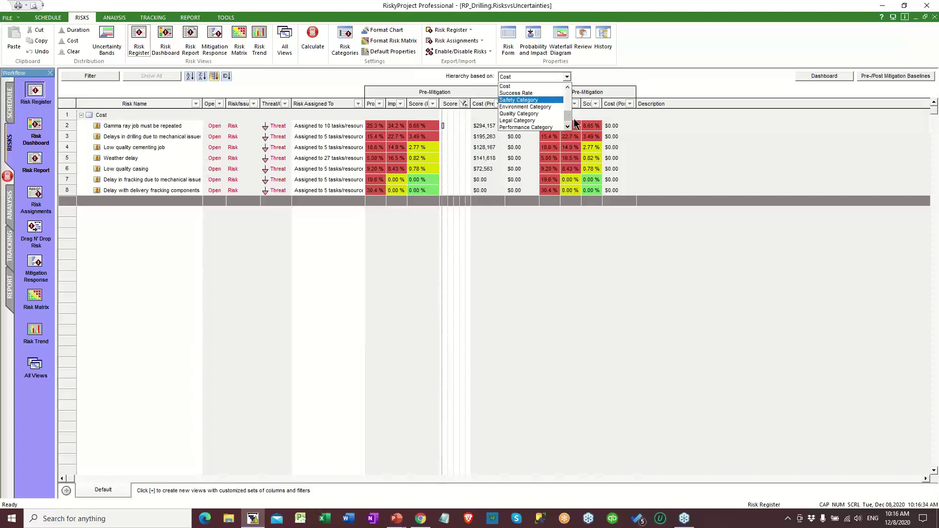
scroll(570, 118, "up", 3)
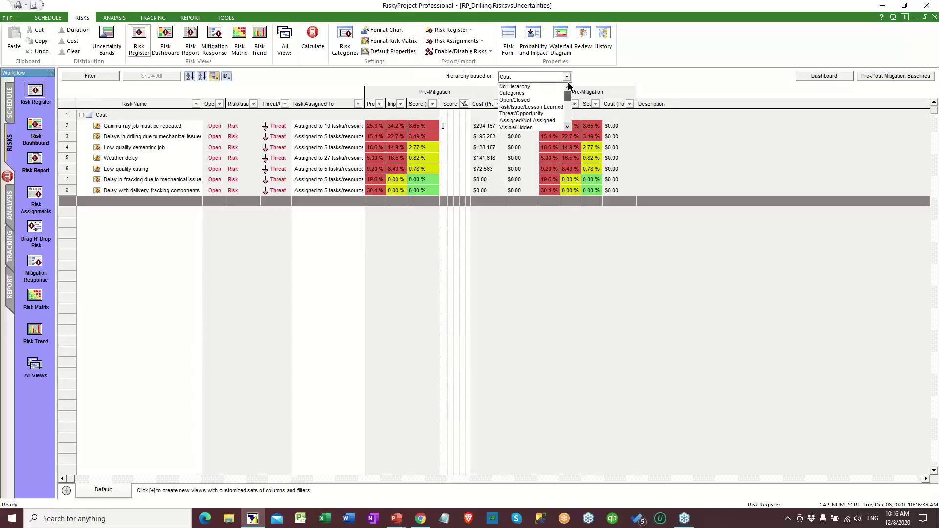
left_click(541, 83)
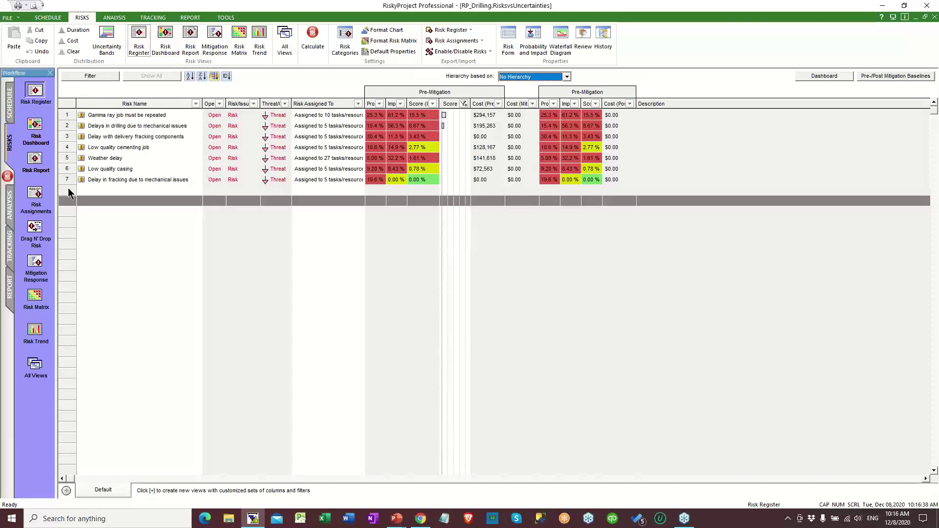
left_click(71, 114)
left_click(69, 126)
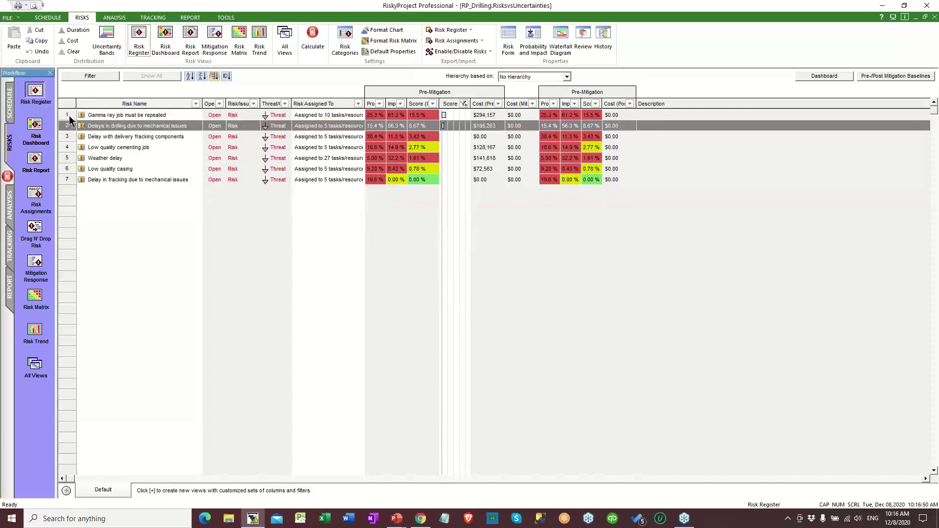
left_click(70, 116)
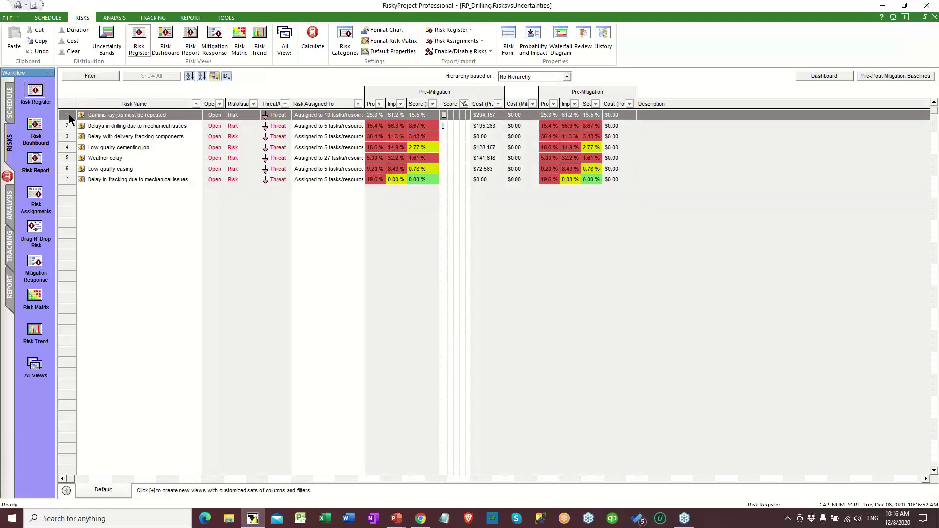
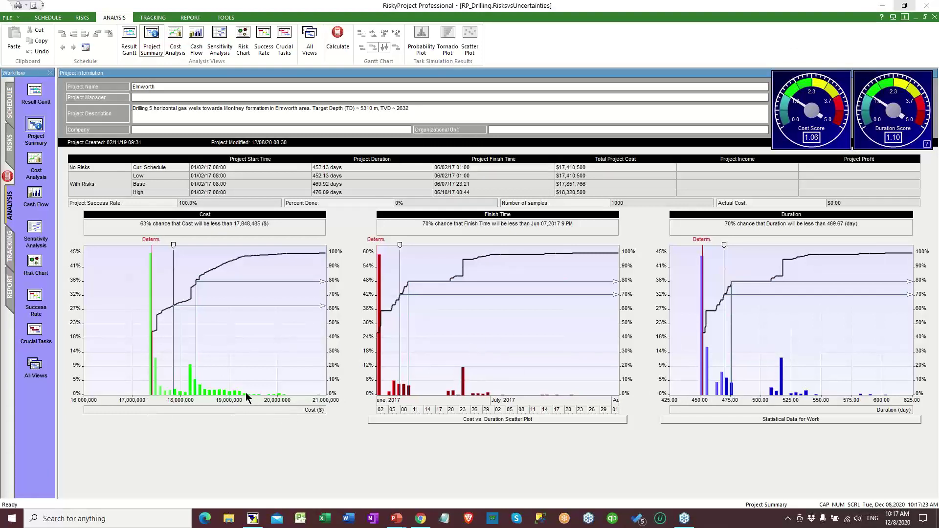
- Open the Monte Carlo simulation results for project cost, inspect the chart's display options and confirm them
double_click(225, 325)
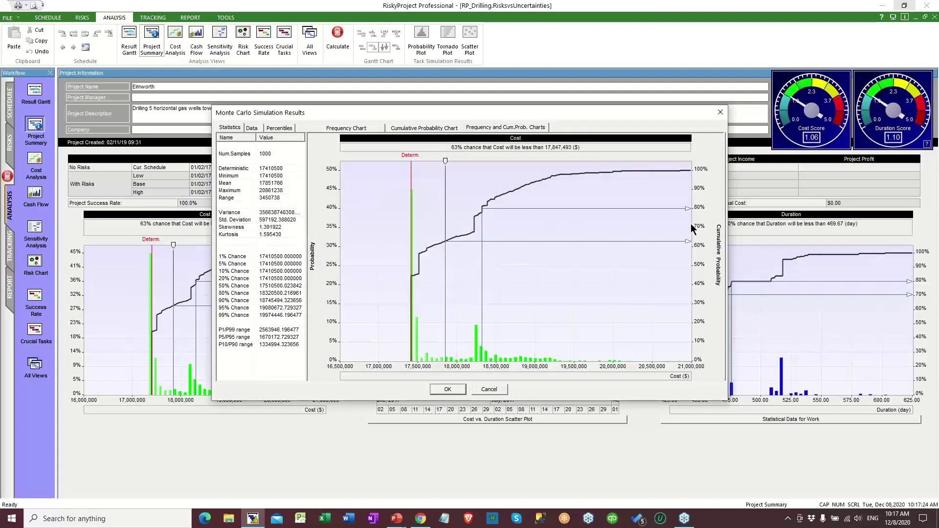
right_click(629, 275)
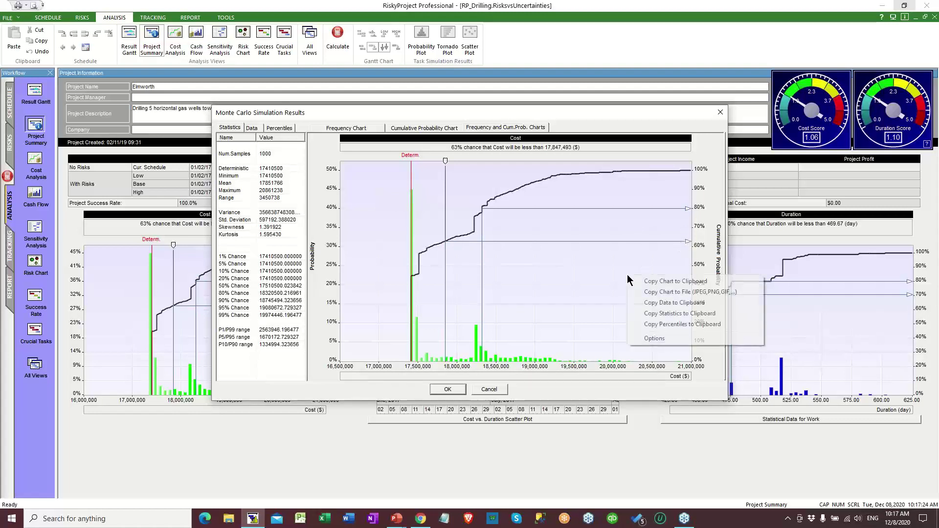
left_click(652, 344)
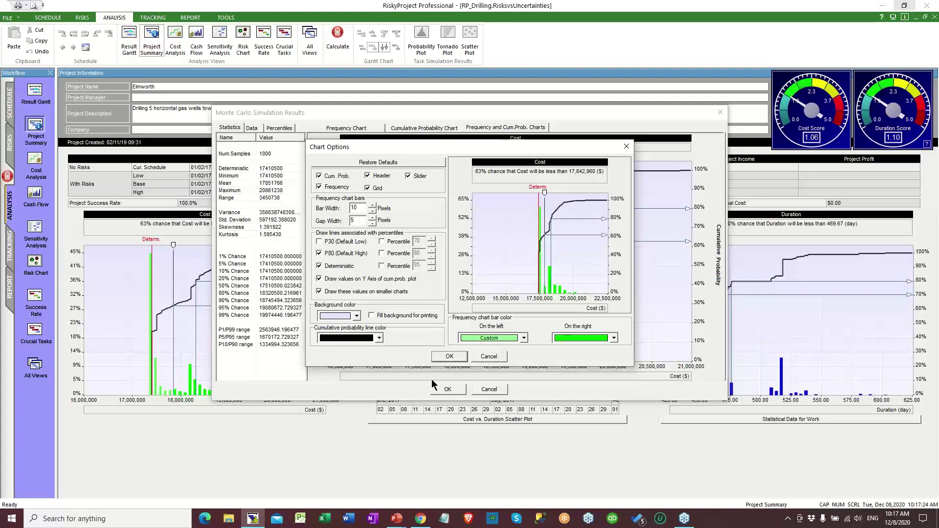
left_click(449, 357)
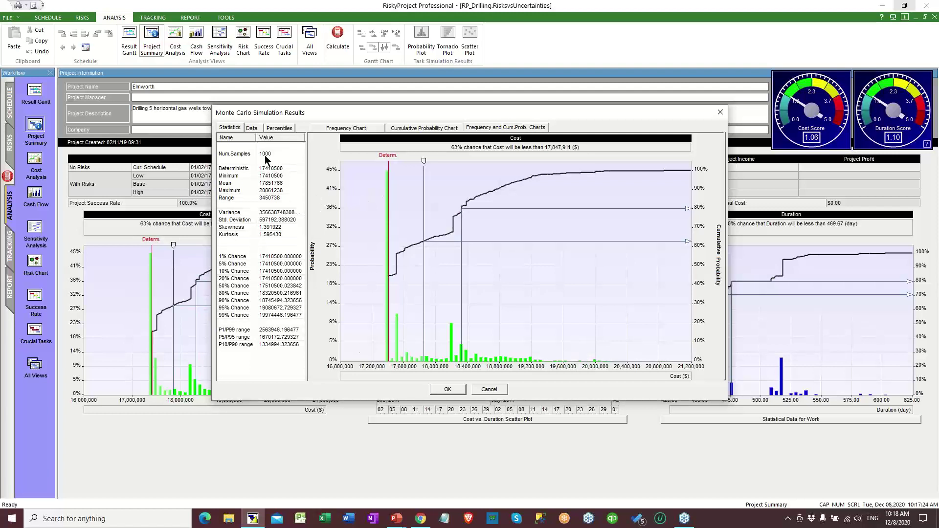
- Examine the percentiles and statistics of the project cost results, then close the results
left_click(279, 128)
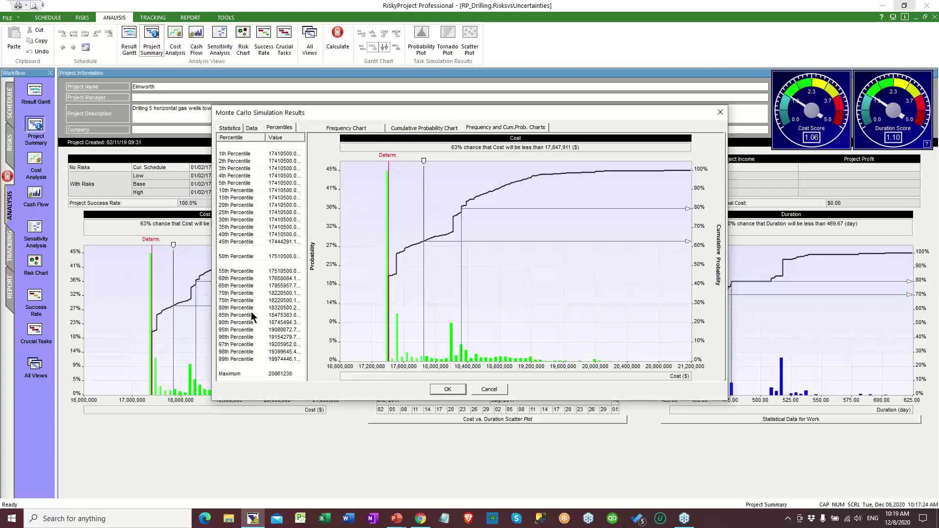
left_click(231, 128)
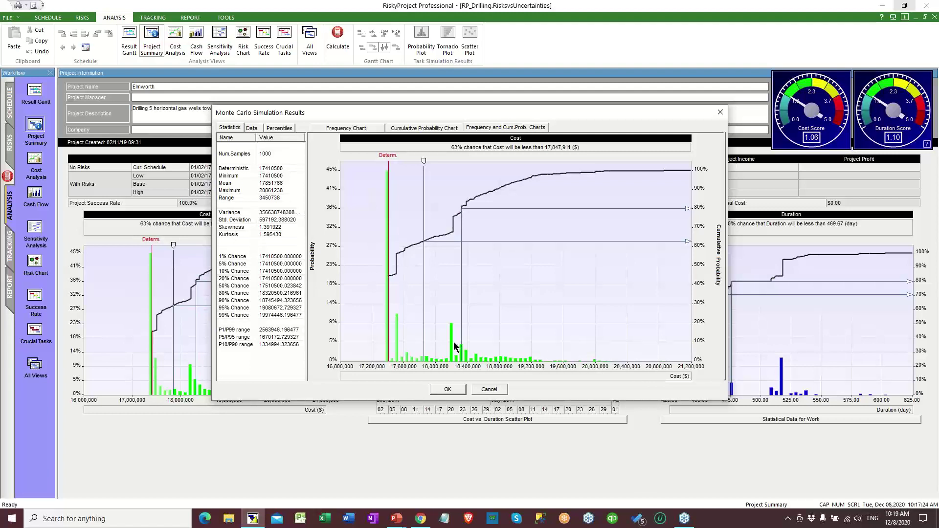
left_click(447, 390)
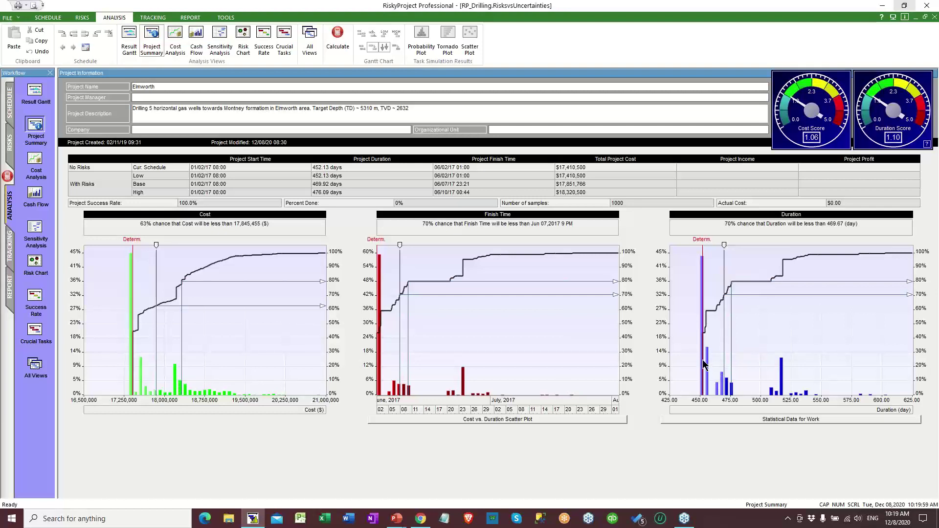
- Disable all local and global risks in the project
mouse_move(703, 363)
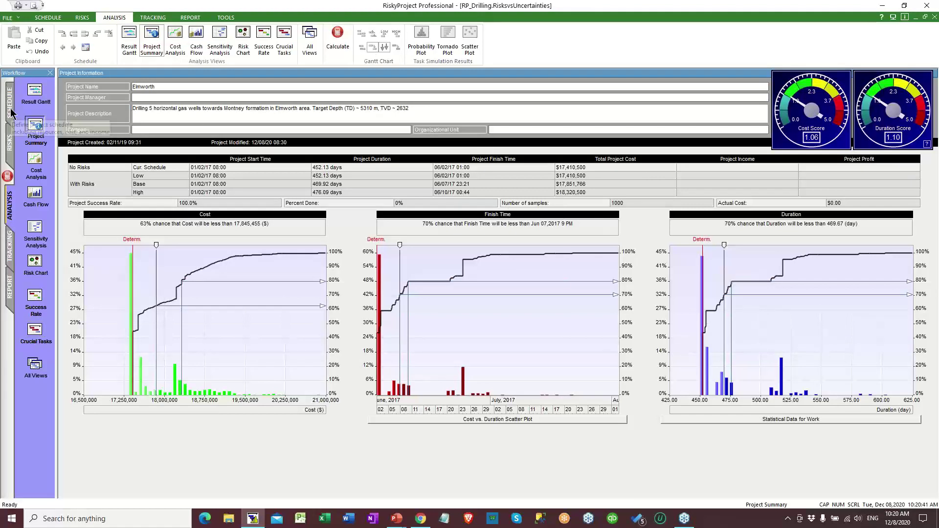
left_click(81, 19)
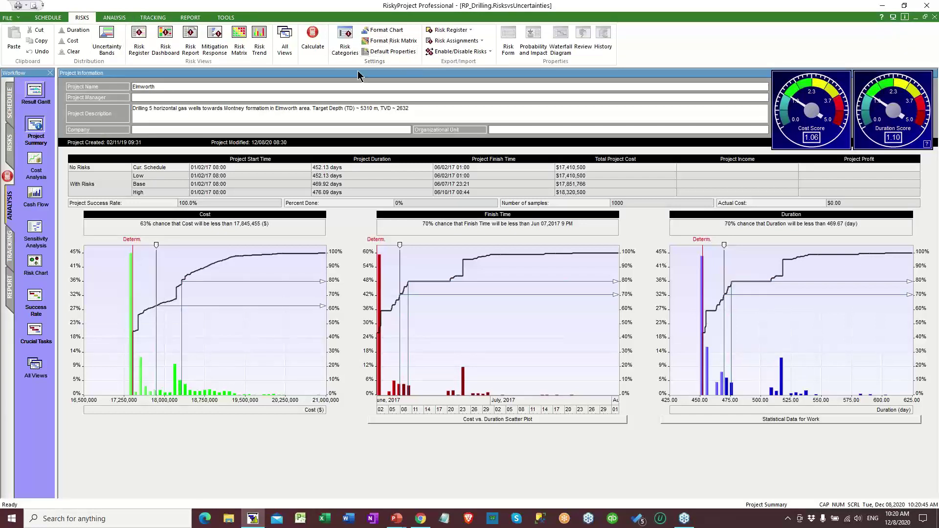
left_click(486, 52)
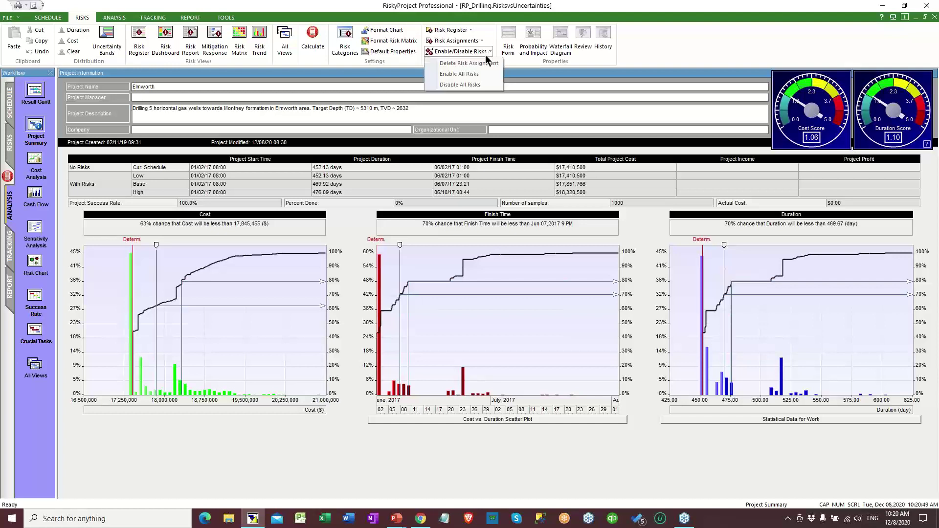
left_click(469, 84)
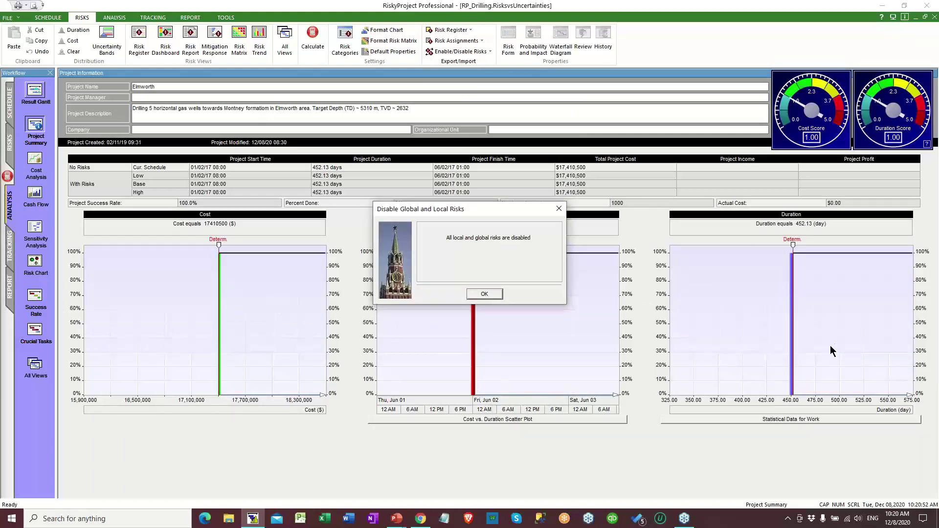
left_click(485, 294)
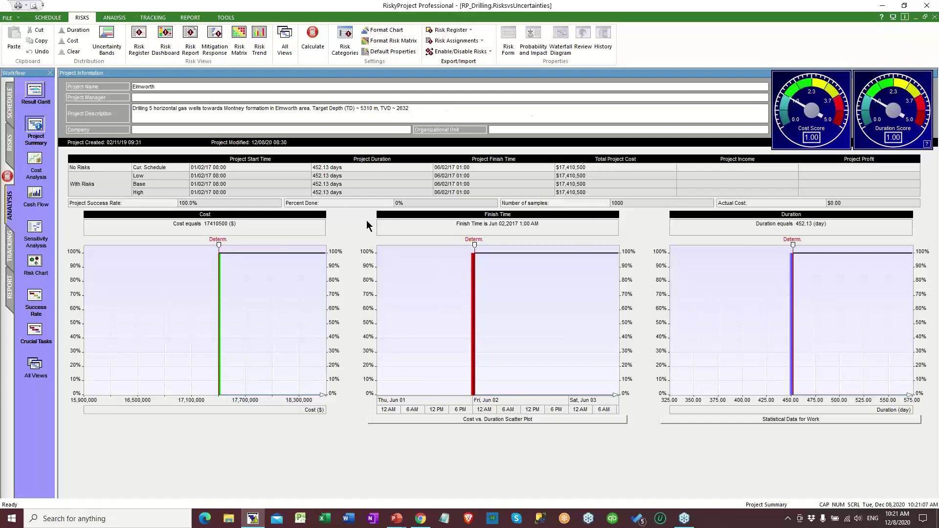
- From the project schedule, add a new duration uncertainty band named "Ex Critical" below Critical
left_click(11, 101)
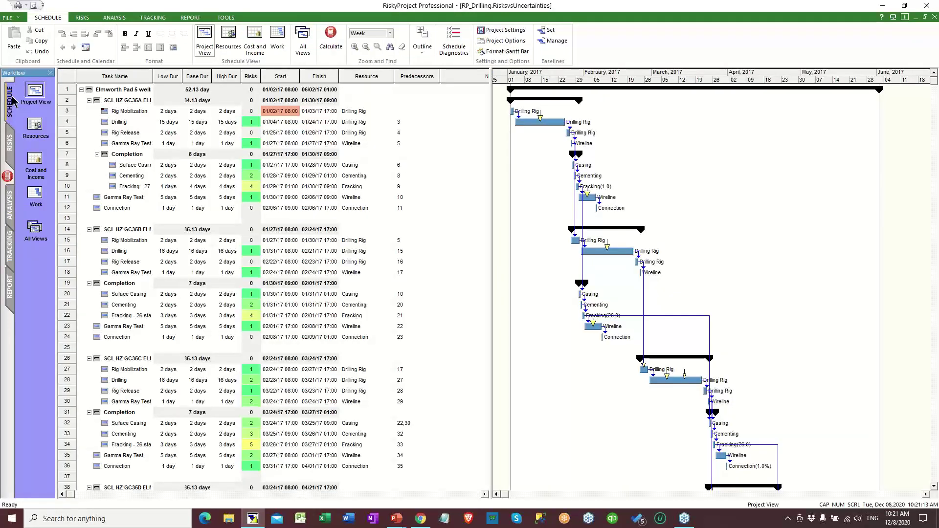
left_click(81, 19)
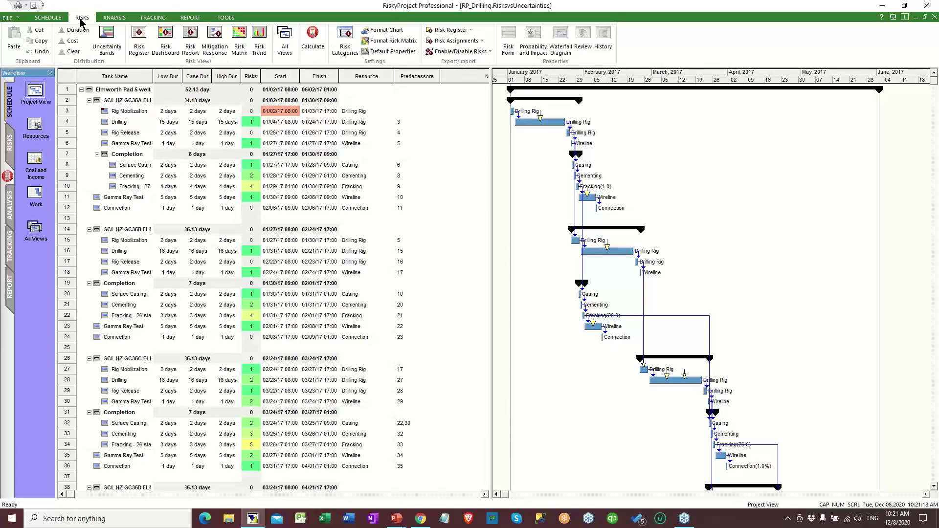
left_click(108, 41)
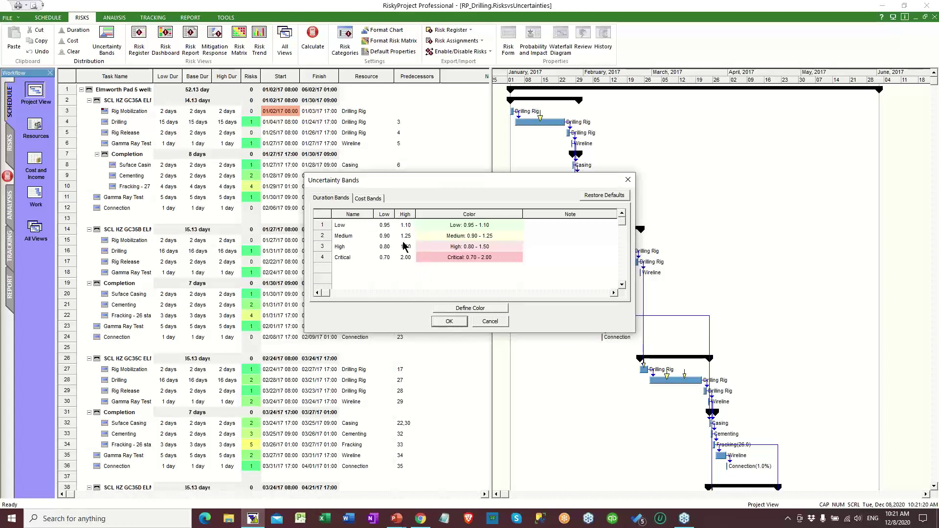
left_click(385, 225)
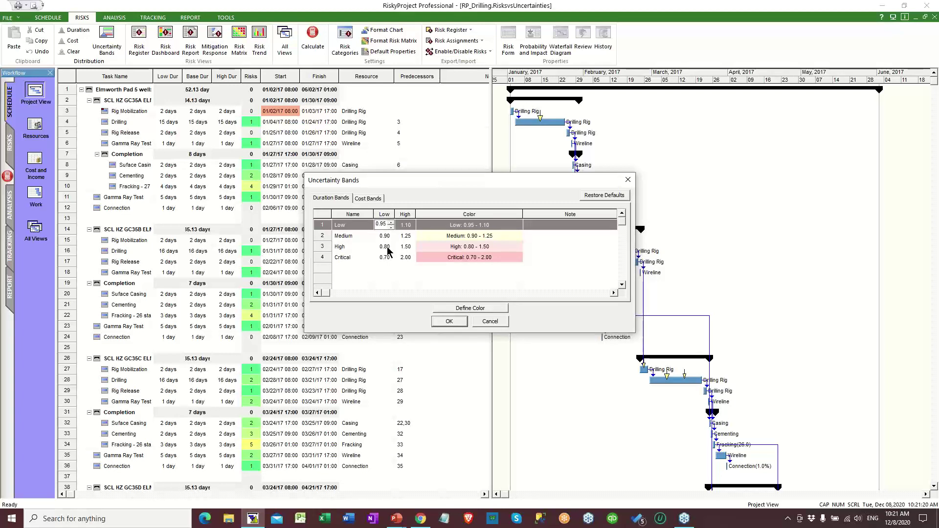
left_click(352, 261)
left_click(364, 272)
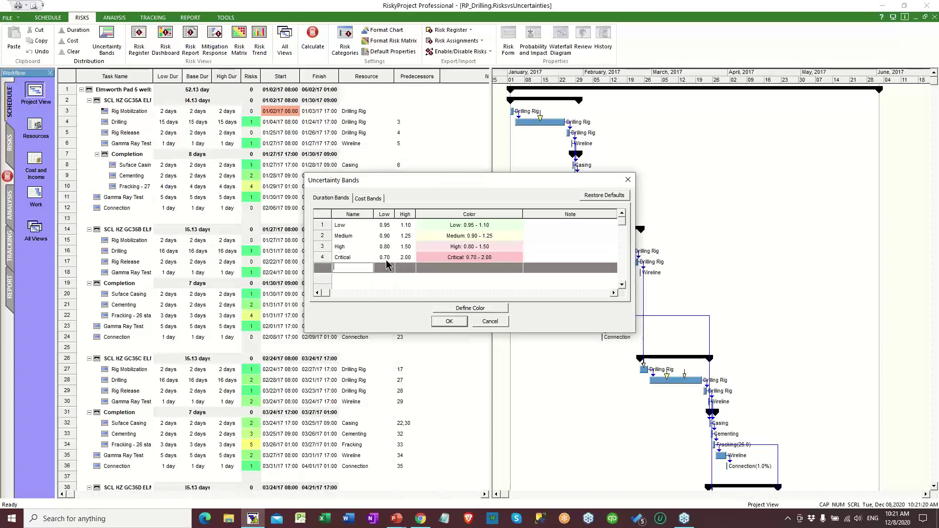
type("Ex Critical")
- Set the Ex Critical duration band's low multiplier to 0.70 and its high multiplier to 3.00
left_click(383, 272)
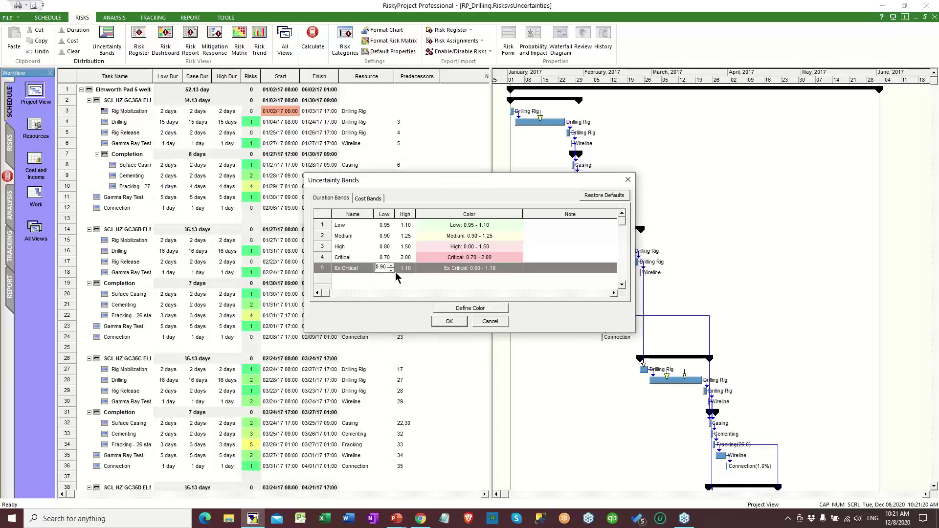
left_click(391, 269)
left_click(391, 270)
left_click(391, 270)
left_click(392, 270)
left_click(405, 269)
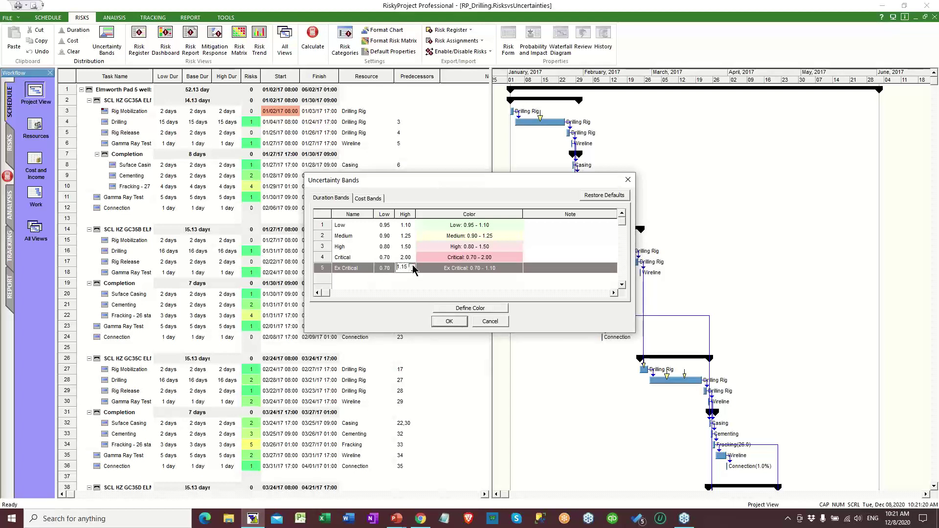
left_click(412, 265)
left_click(413, 266)
left_click(412, 266)
key("shift+End")
type("5")
left_click(399, 286)
- Colour the Ex Critical band solid red and save the uncertainty bands
left_click(314, 273)
left_click(481, 309)
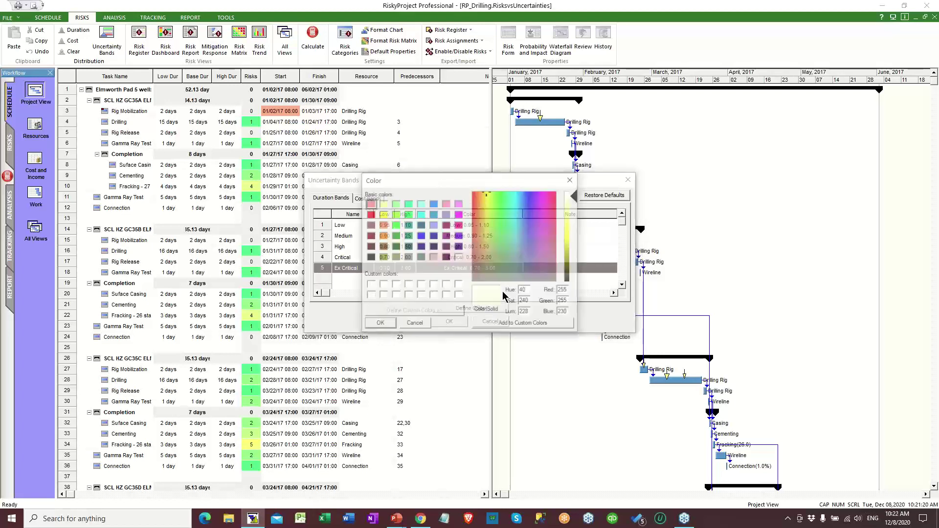
left_click(371, 214)
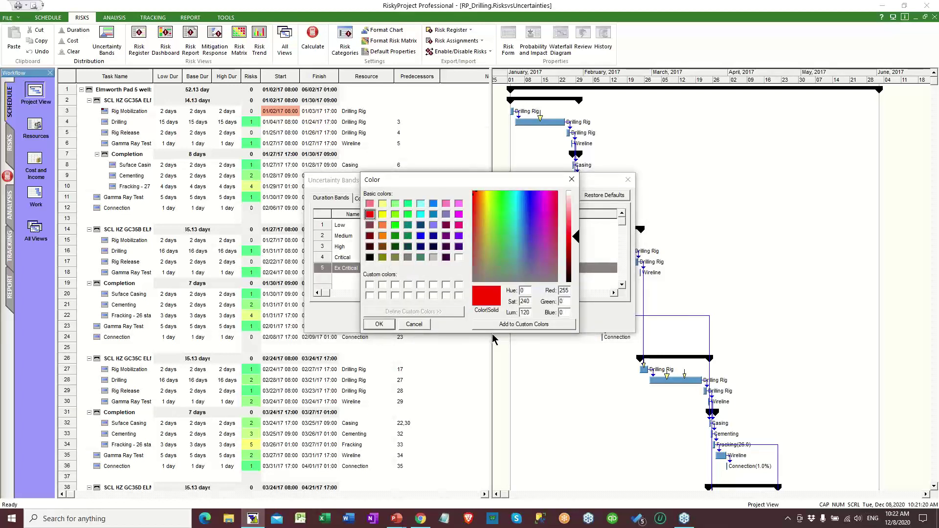
left_click(384, 324)
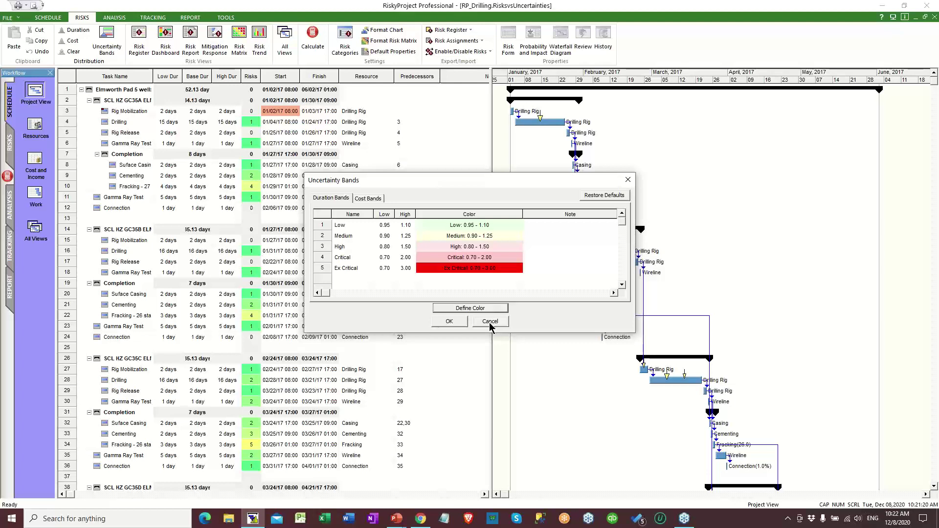
left_click(457, 326)
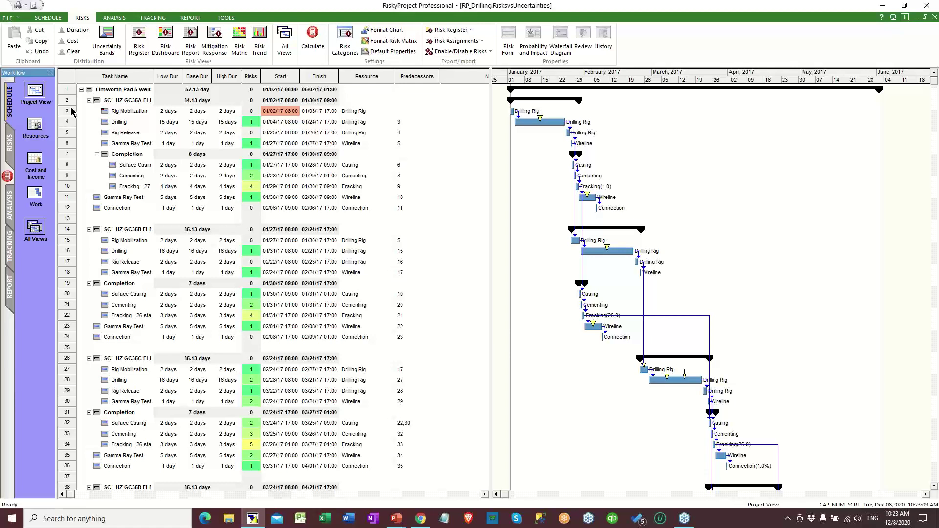
- Check the defined duration bands and apply the High band (0.80 - 1.50) to tasks 3 through 6 of the first well
left_click(106, 40)
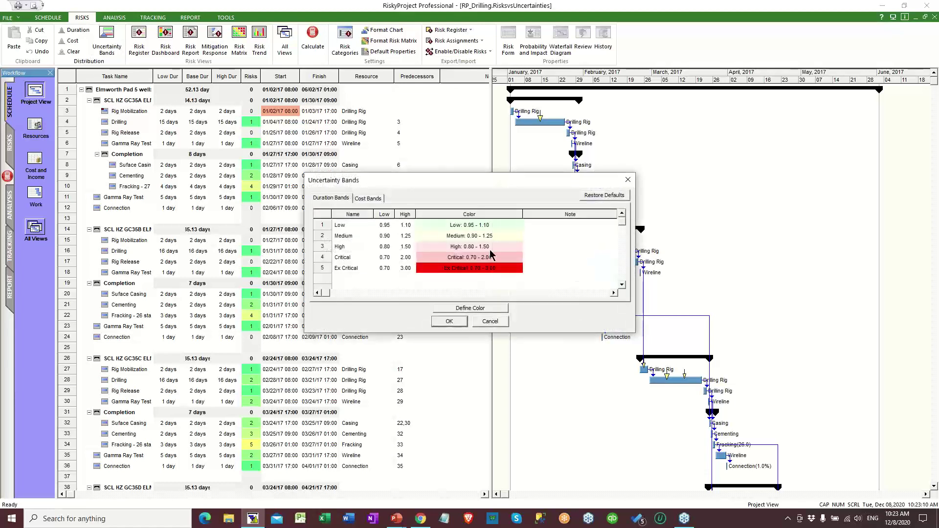
left_click(491, 322)
left_click_drag(66, 111, 69, 143)
right_click(69, 142)
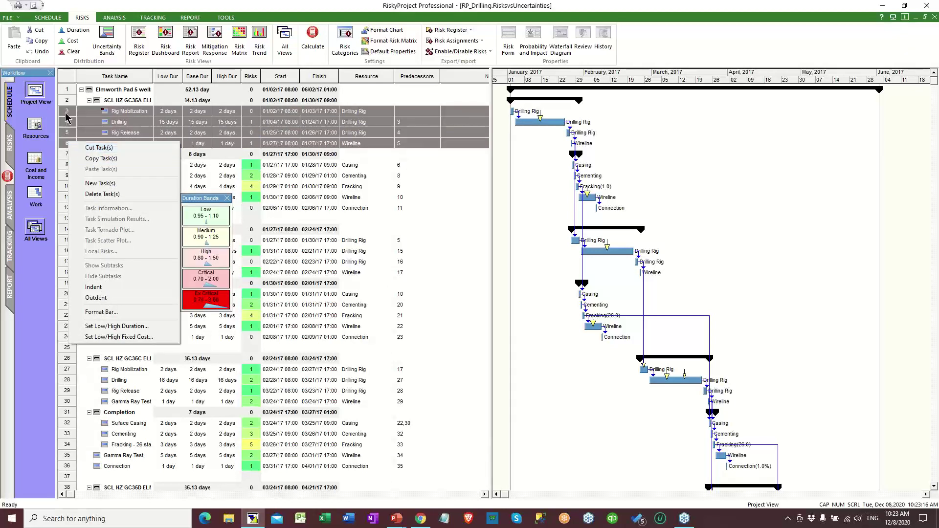
left_click(216, 266)
left_click(258, 212)
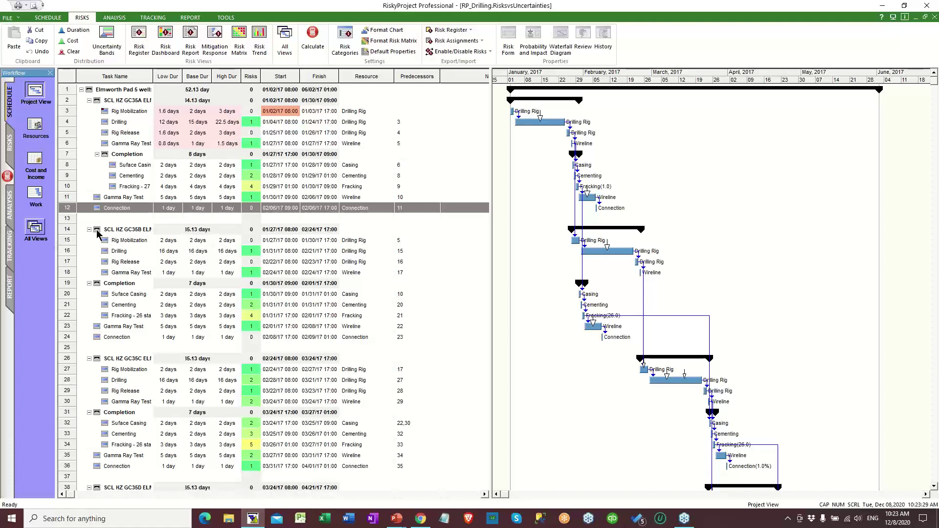
- Review the first well's Drilling task distributions, keep Triangular for its duration and confirm the task information
double_click(67, 125)
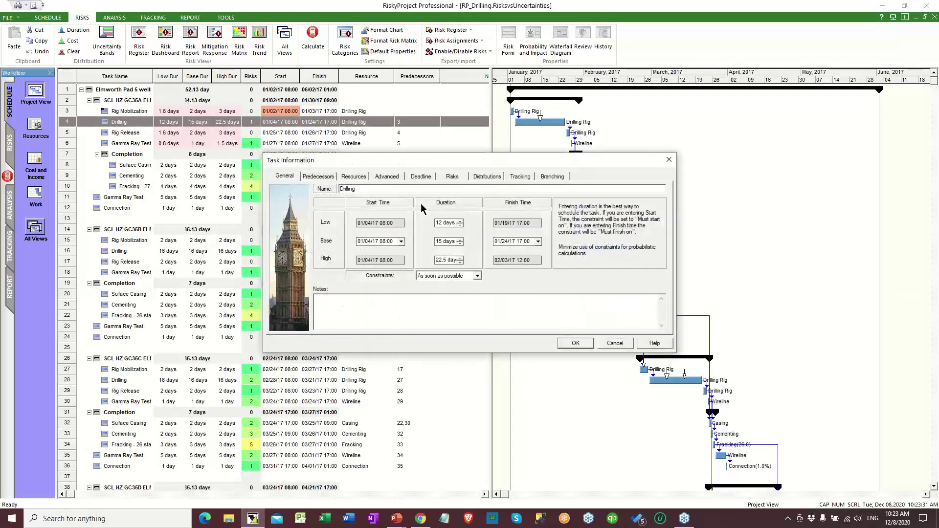
left_click(486, 178)
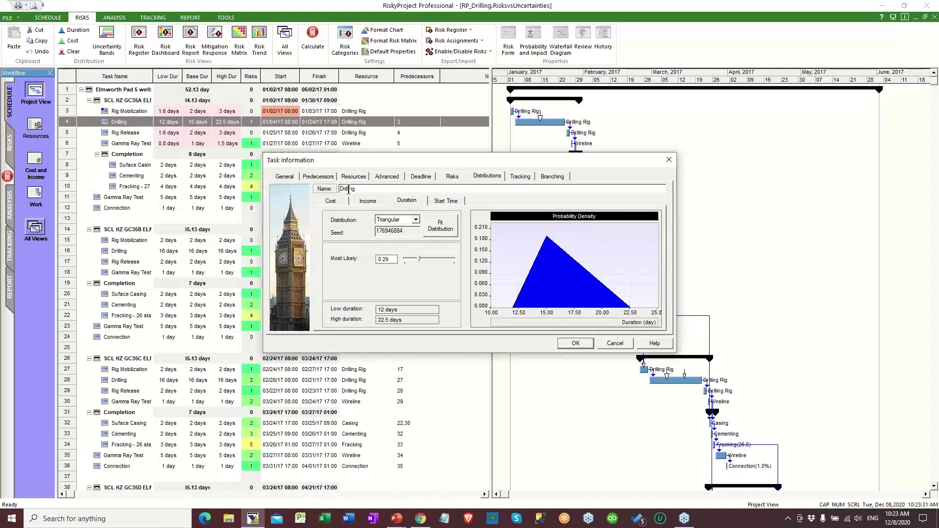
left_click(324, 202)
left_click(404, 197)
left_click(416, 221)
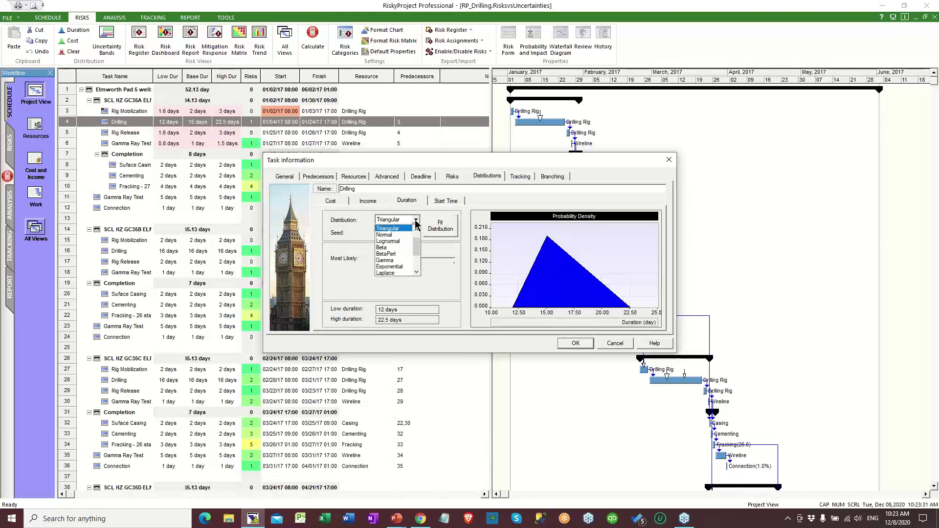
left_click(416, 221)
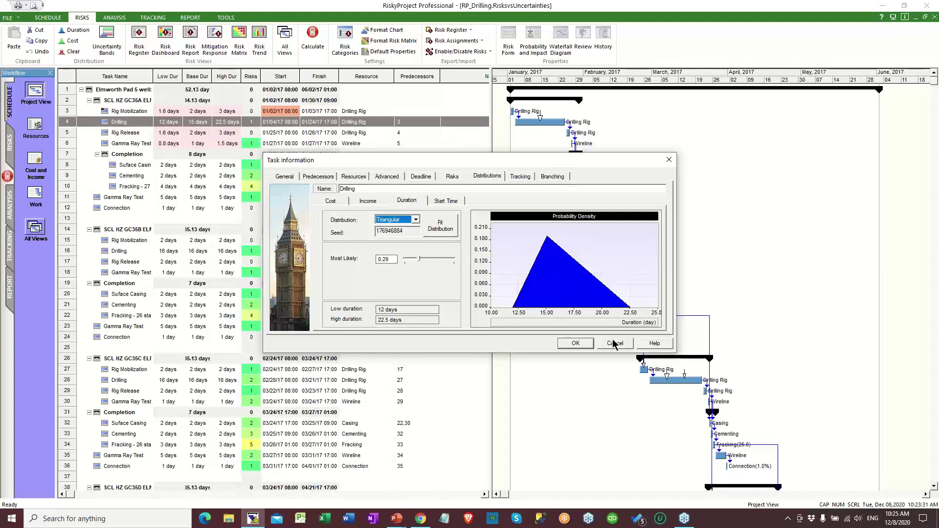
left_click(576, 344)
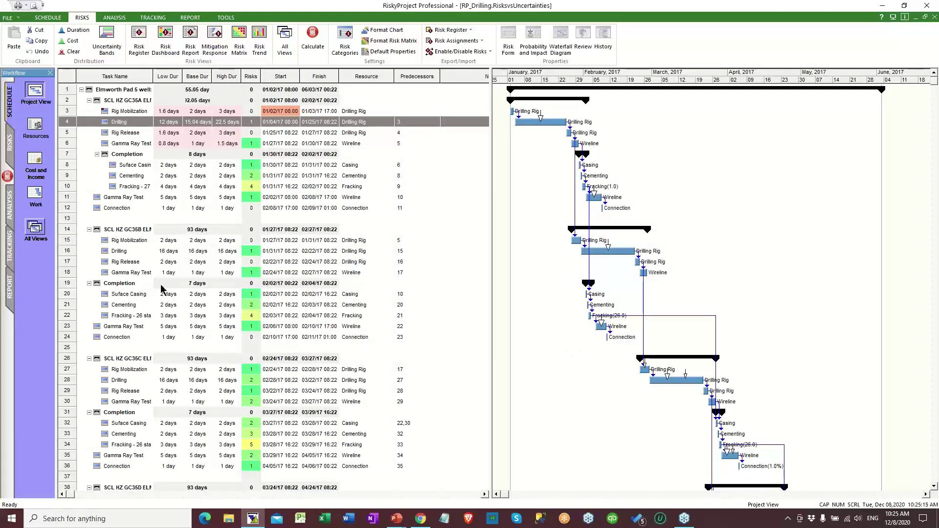
- Apply the Low duration band (0.95 - 1.10) to tasks 8 through 12 of the first well
left_click_drag(67, 166, 65, 190)
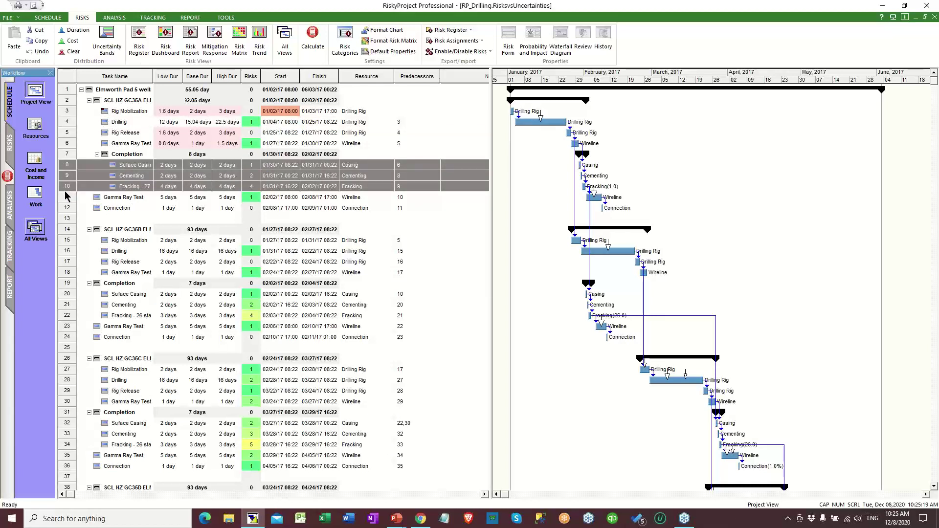
left_click(67, 197, "shift")
left_click(67, 208, "shift")
right_click(65, 206)
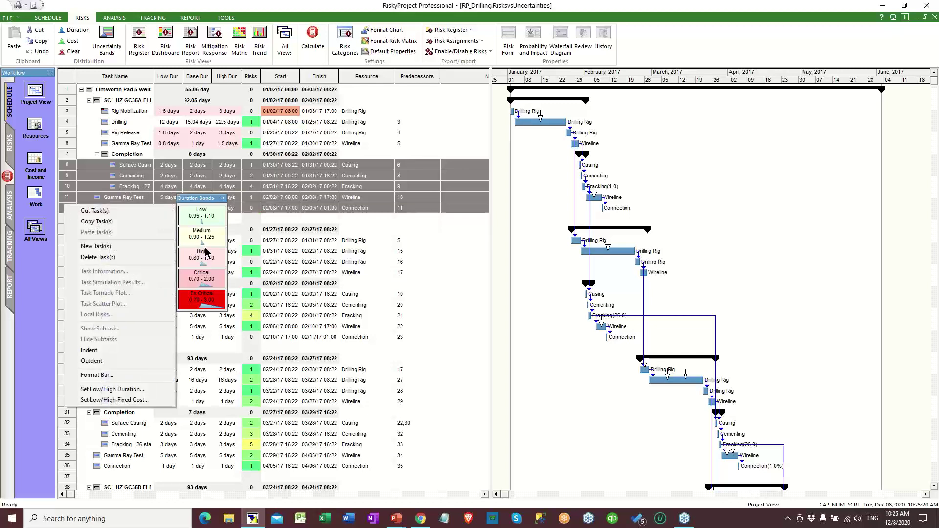
left_click(201, 220)
left_click(173, 294)
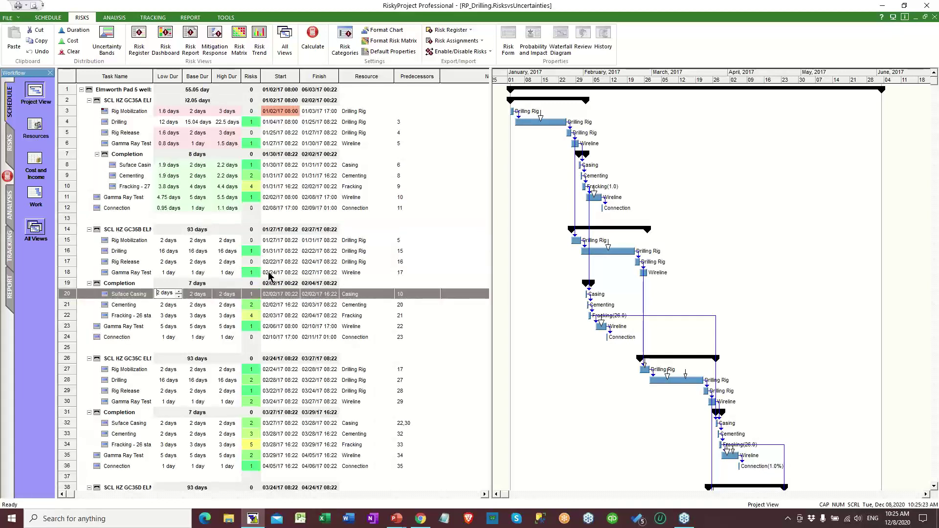
- Apply the Ex Critical duration band (0.70 - 3.00) to tasks 15 through 18 of the second well
left_click_drag(76, 228, 65, 285)
right_click(69, 272)
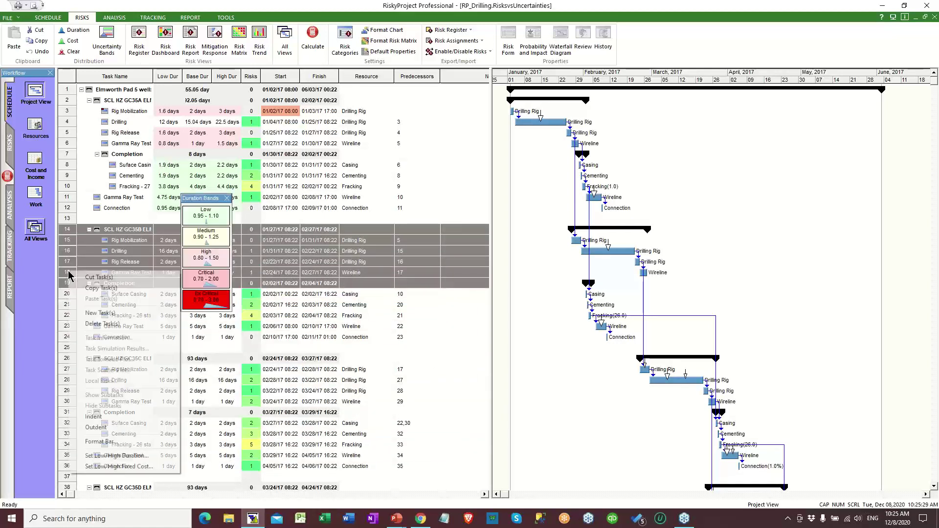
left_click(205, 301)
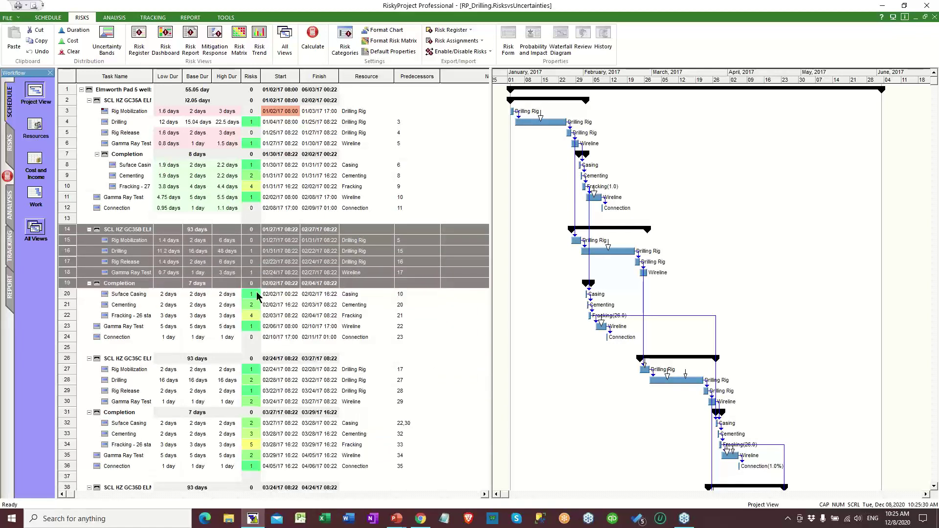
- Inspect the duration distribution of the second well's Drilling task and close its task information without changes
left_click(67, 254)
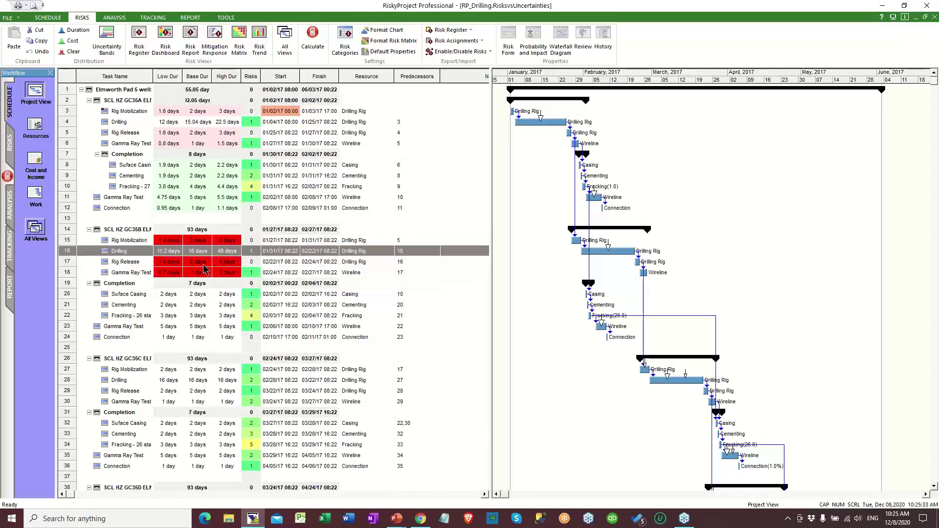
double_click(75, 250)
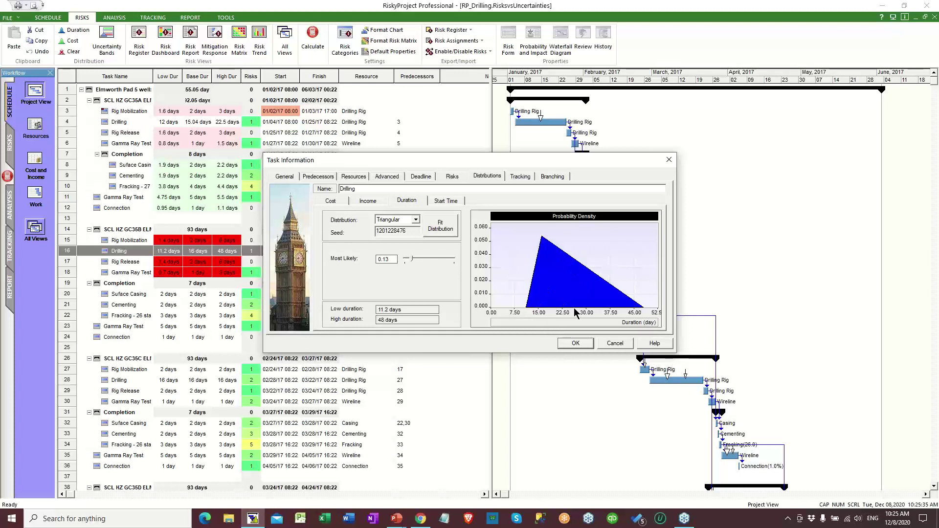
left_click(59, 252)
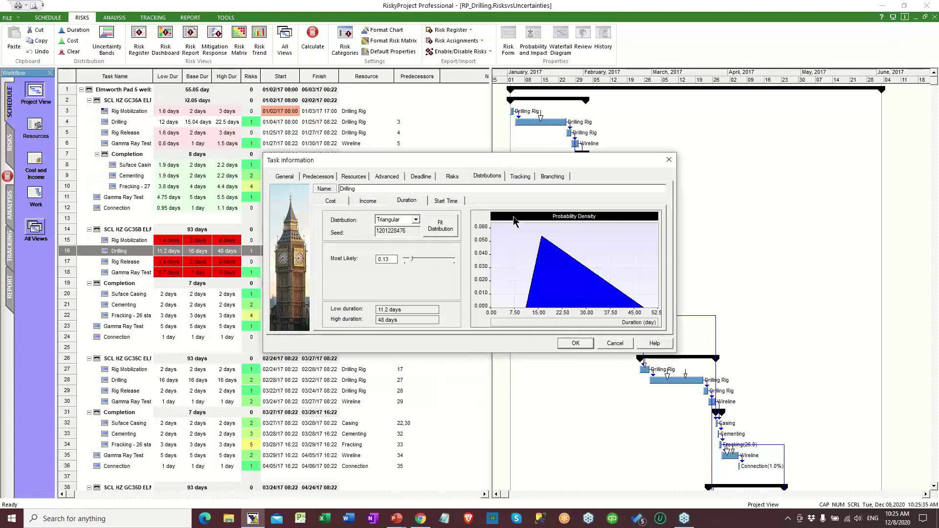
left_click(613, 345)
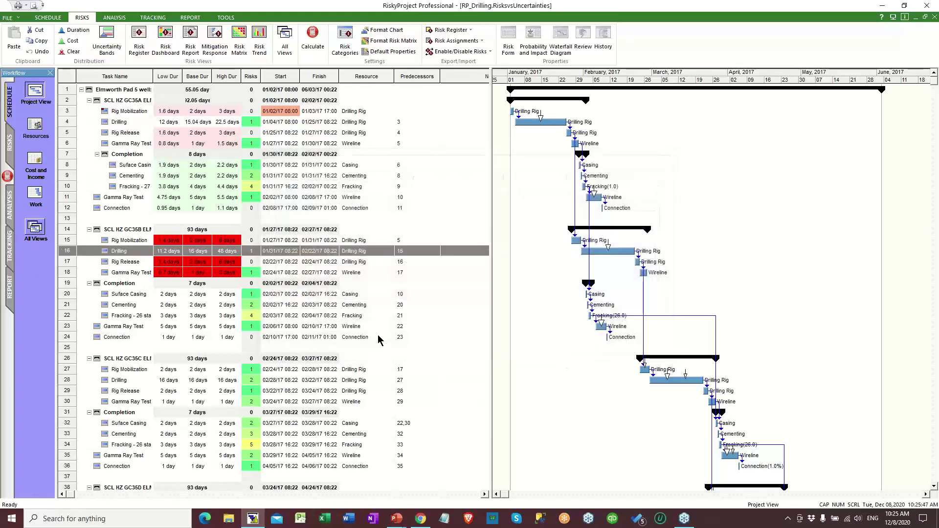
- For tasks 20 through 36, define low and high durations as base duration multiplied by .8 and 1.3, with a Triangular distribution
scroll(93, 221, "down", 3)
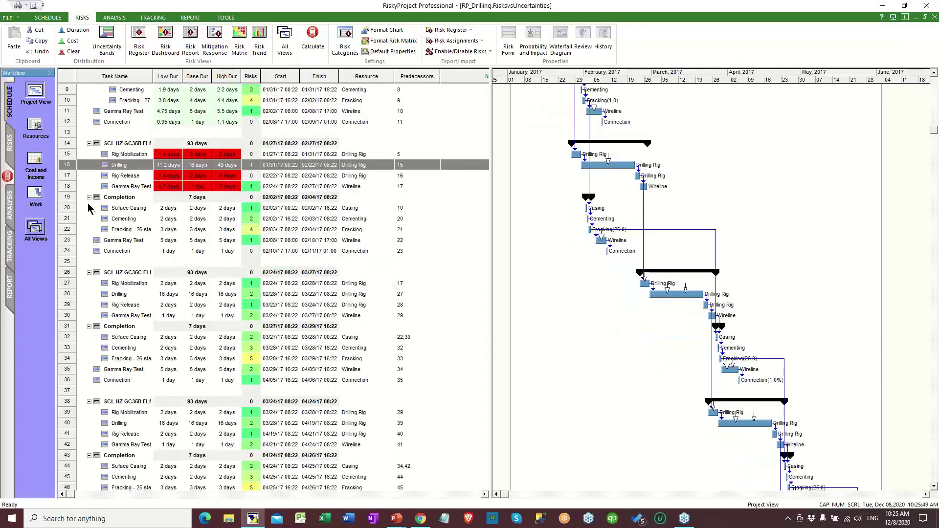
left_click(68, 209)
left_click_drag(70, 212, 74, 380)
right_click(75, 379)
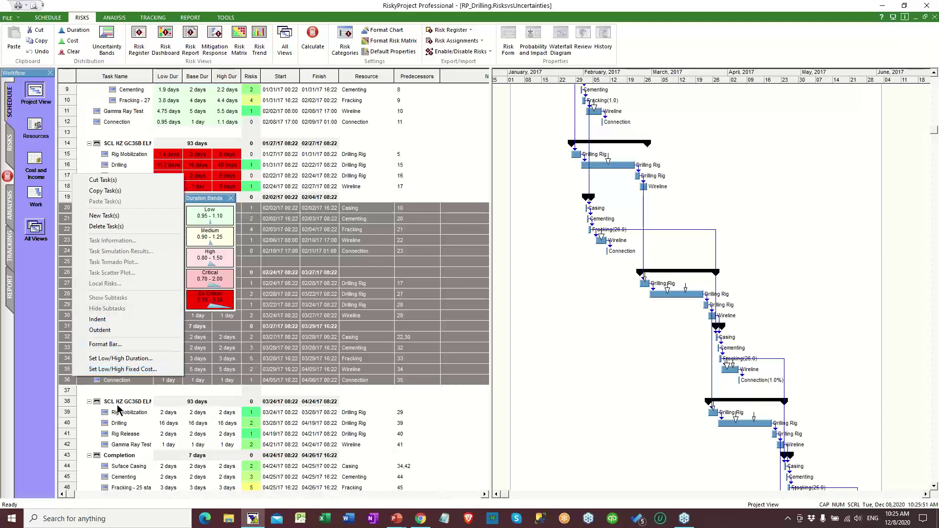
left_click(122, 358)
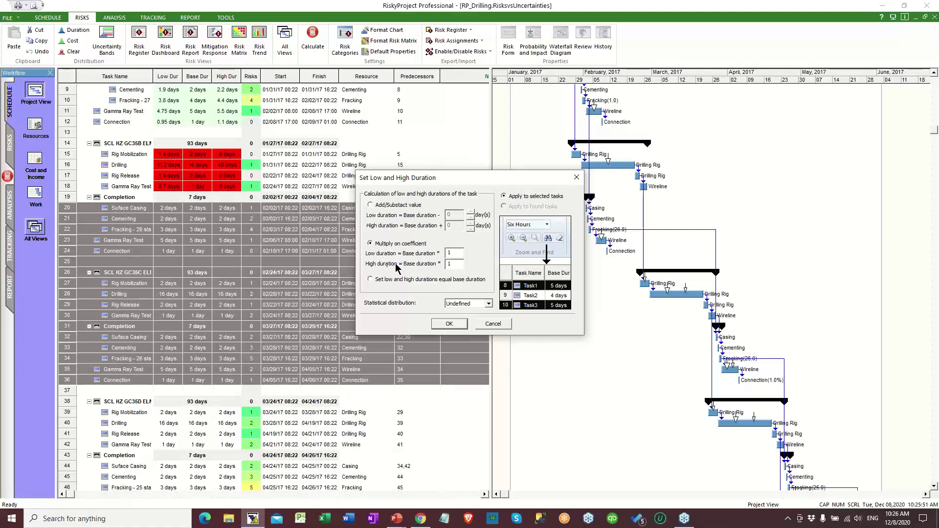
double_click(449, 253)
type(".3")
left_click(477, 304)
left_click(475, 326)
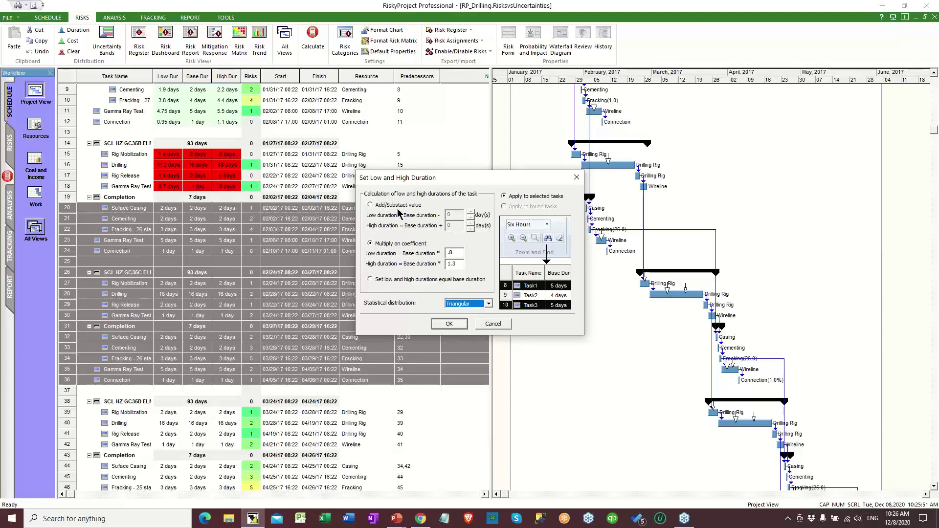
left_click(371, 206)
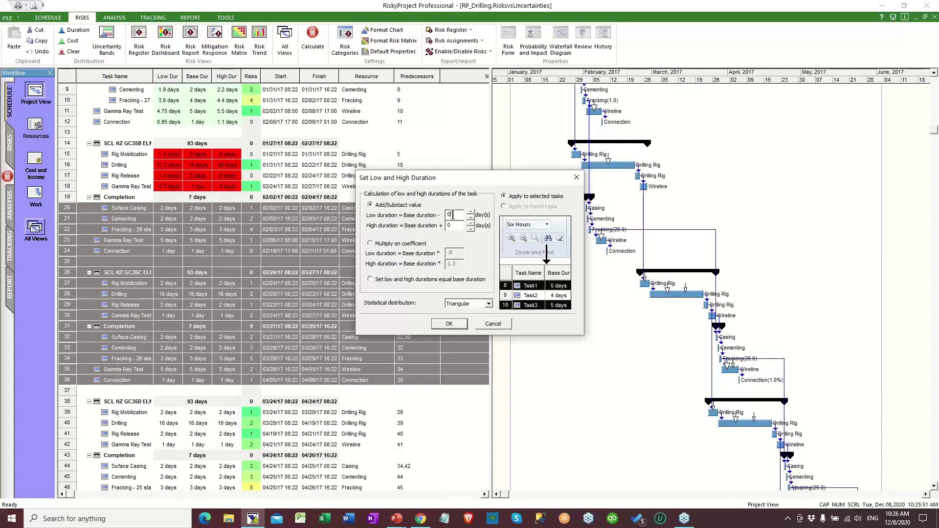
left_click_drag(452, 215, 415, 215)
left_click(371, 243)
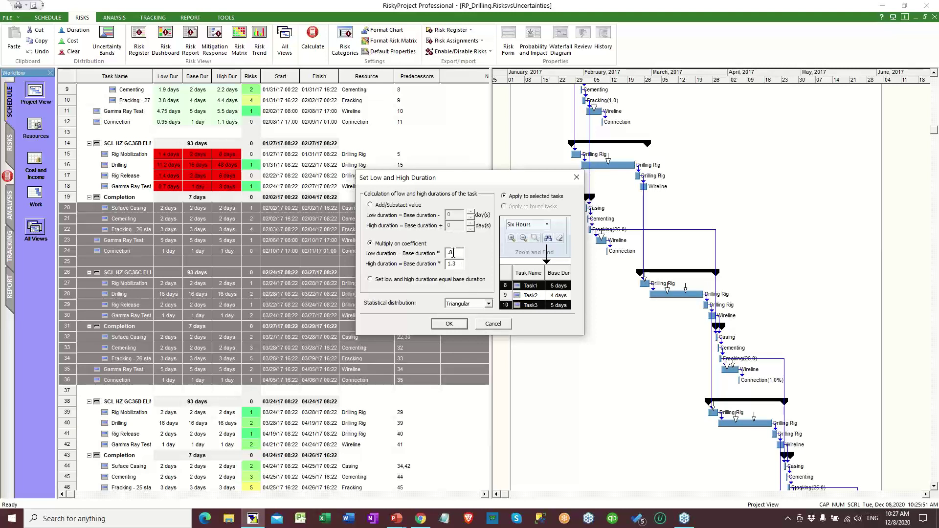
- Apply the low and high duration coefficients to the selected tasks and clear the multi-row selection
left_click(454, 324)
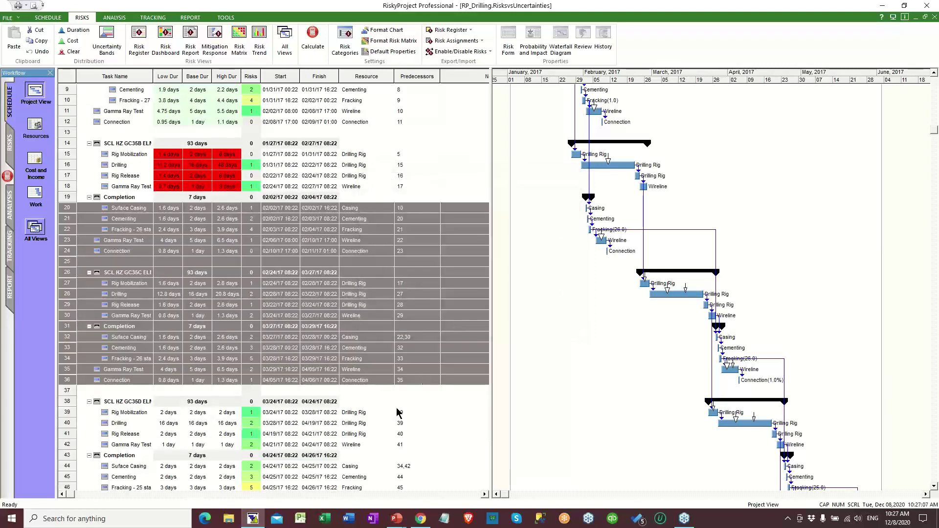
left_click(400, 413)
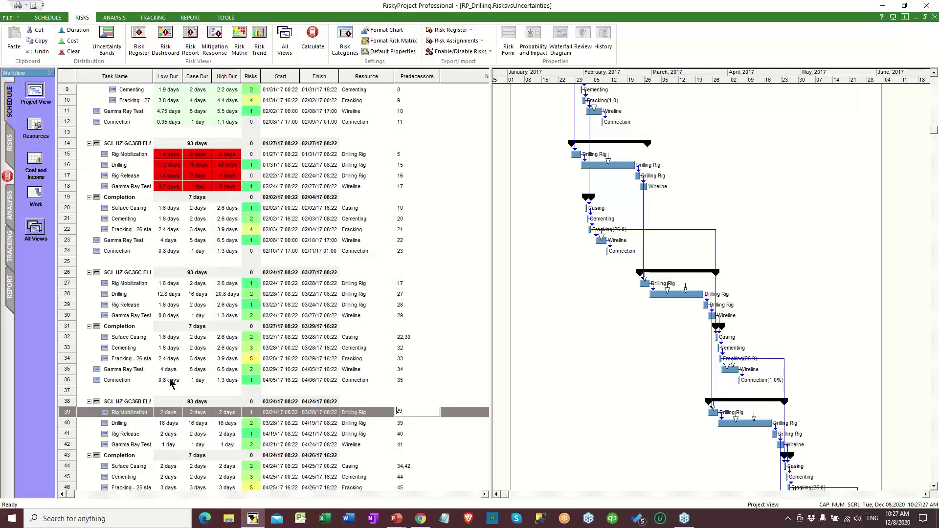
left_click(101, 383)
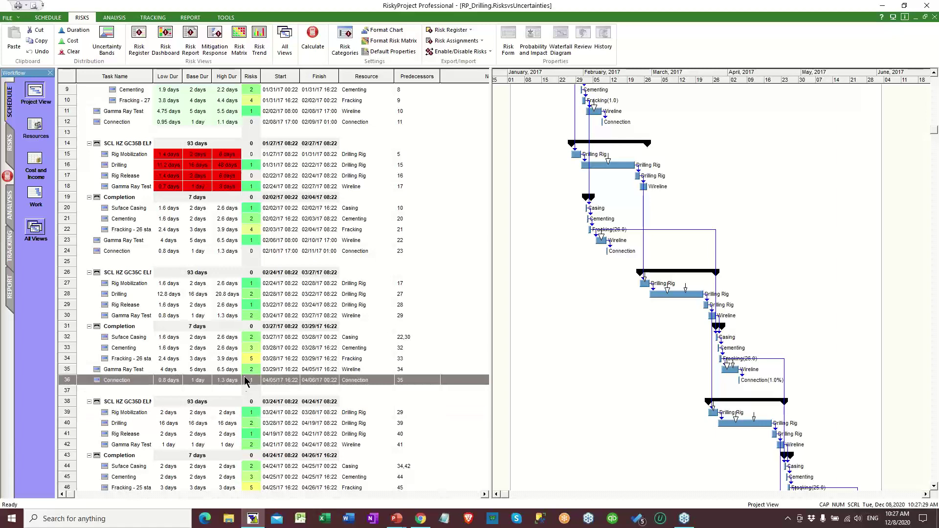
- Apply the Medium duration band (0.90 - 1.25) to tasks 38 through 60, covering the last two wells
scroll(357, 348, "down", 4)
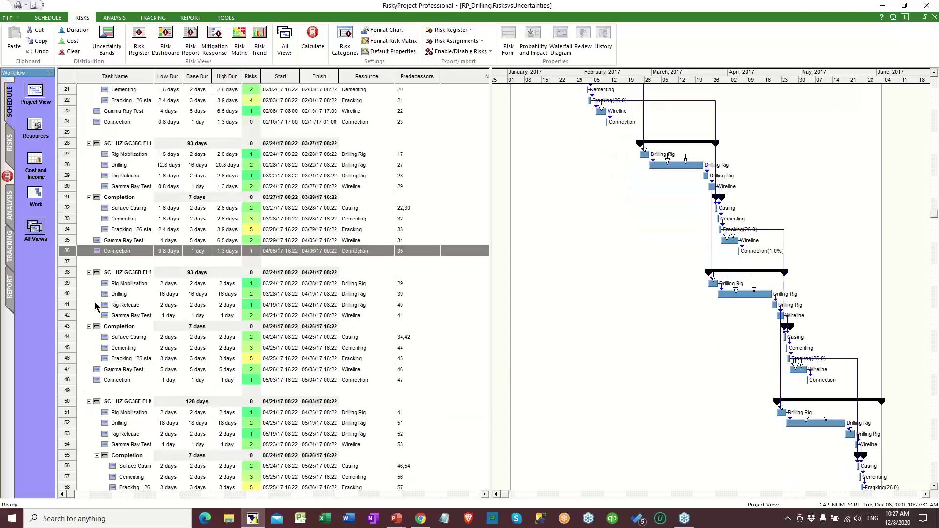
left_click_drag(70, 275, 68, 209)
right_click(71, 213)
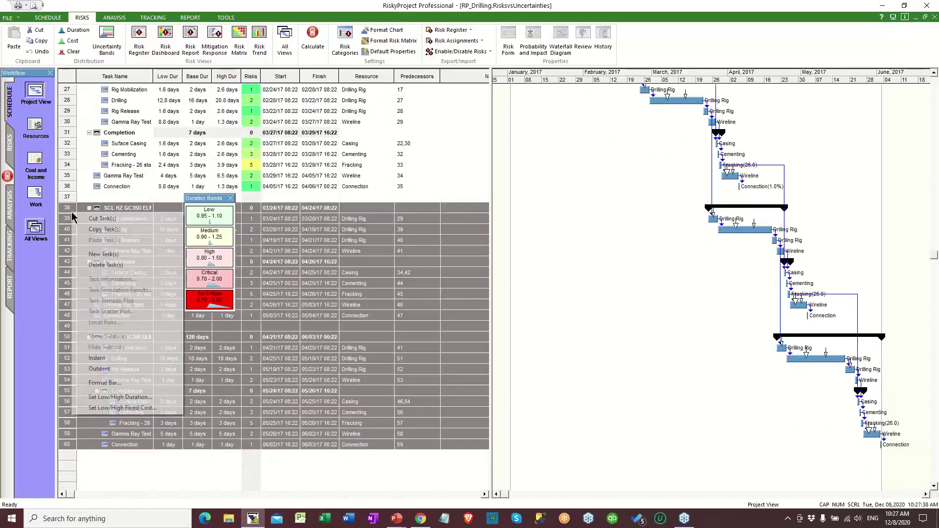
left_click(218, 239)
left_click(313, 346)
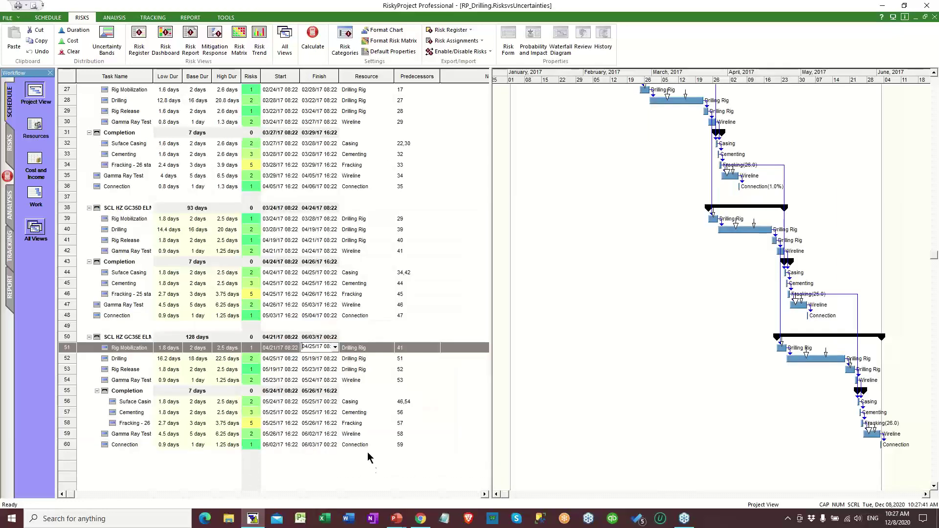
- Check the duration uncertainties across all wells, recalculate the simulation and open the project summary of the results
scroll(368, 458, "up", 4)
scroll(365, 416, "up", 4)
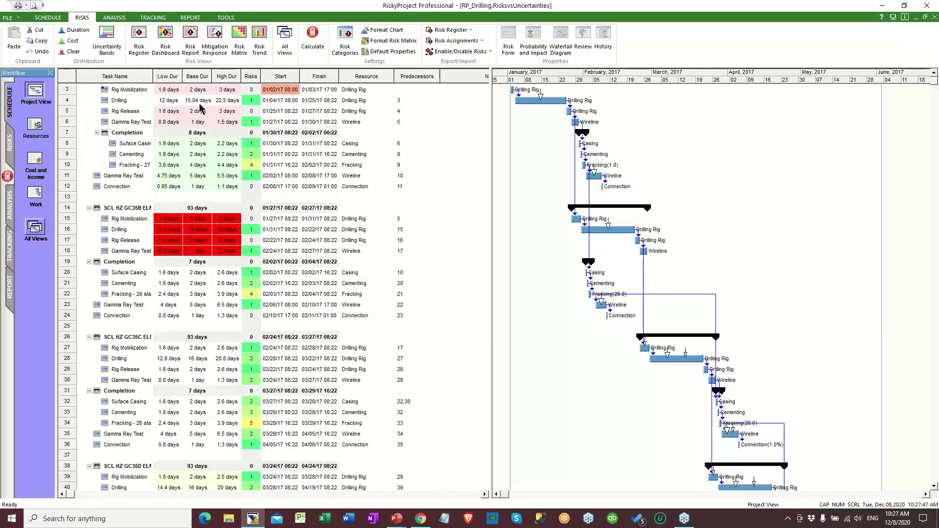
scroll(358, 261, "down", 4)
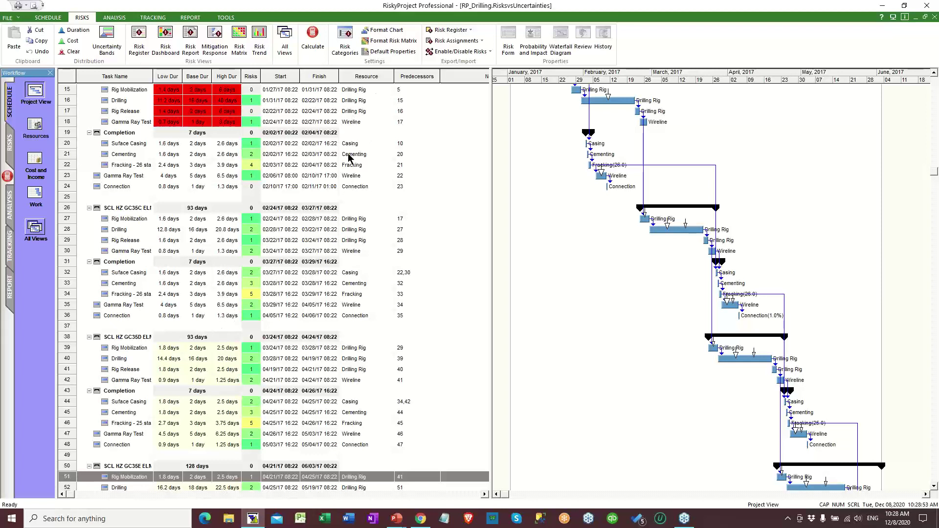
left_click(313, 42)
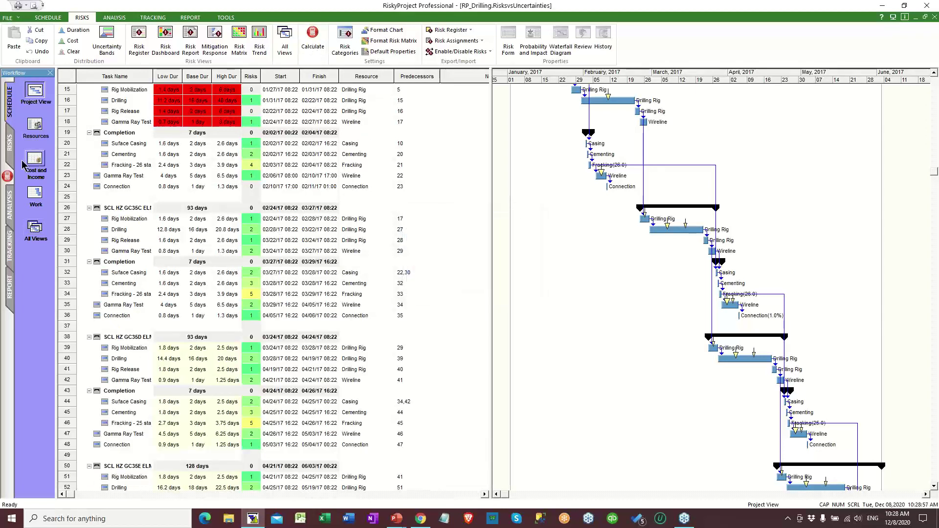
left_click(10, 215)
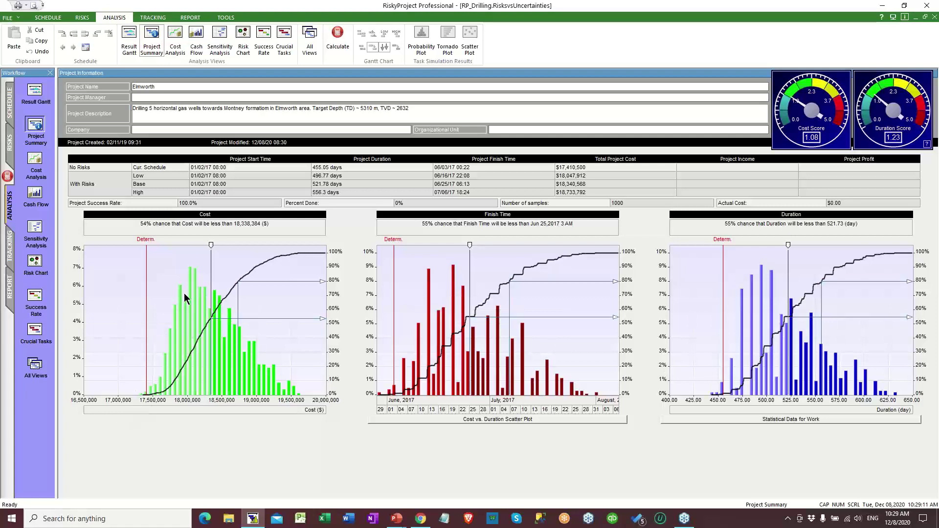
- Examine the detailed Cost results at the deterministic cost and the 80% chance level, and view the detailed Duration results
double_click(191, 357)
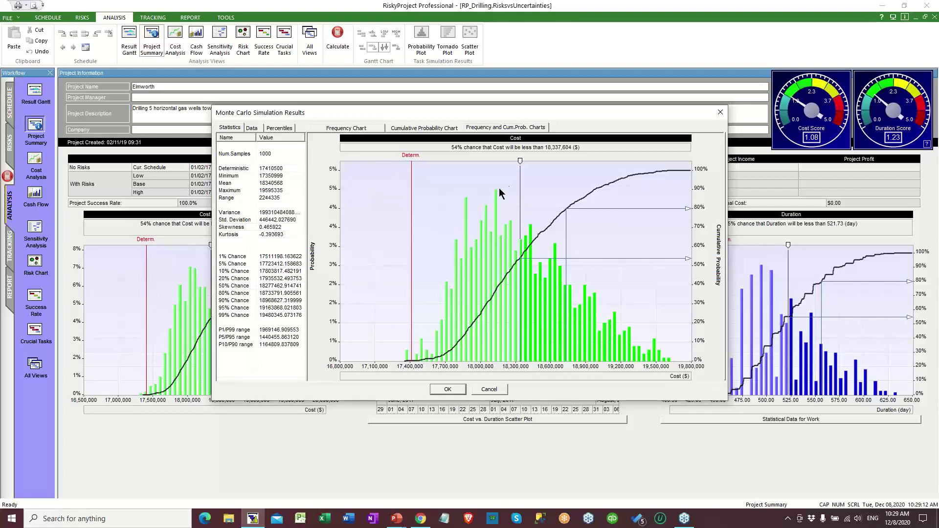
left_click_drag(521, 162, 412, 173)
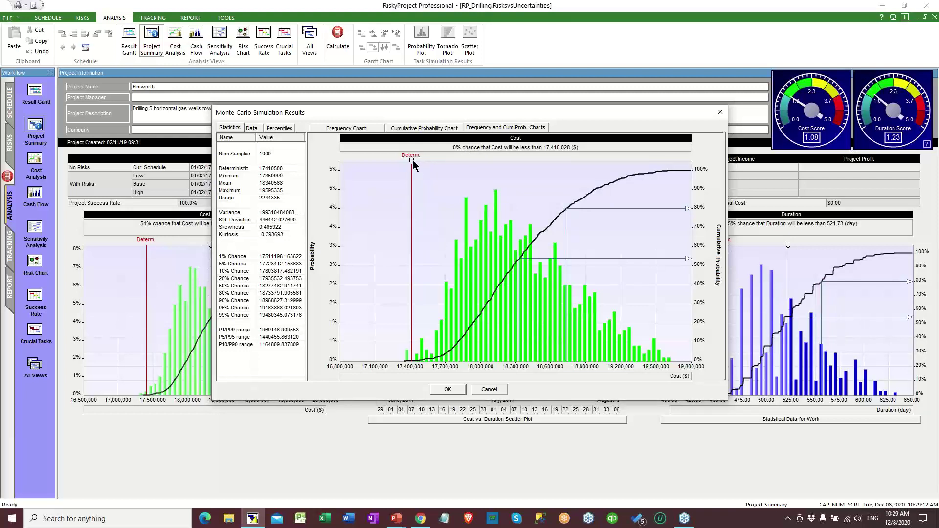
left_click_drag(413, 160, 566, 177)
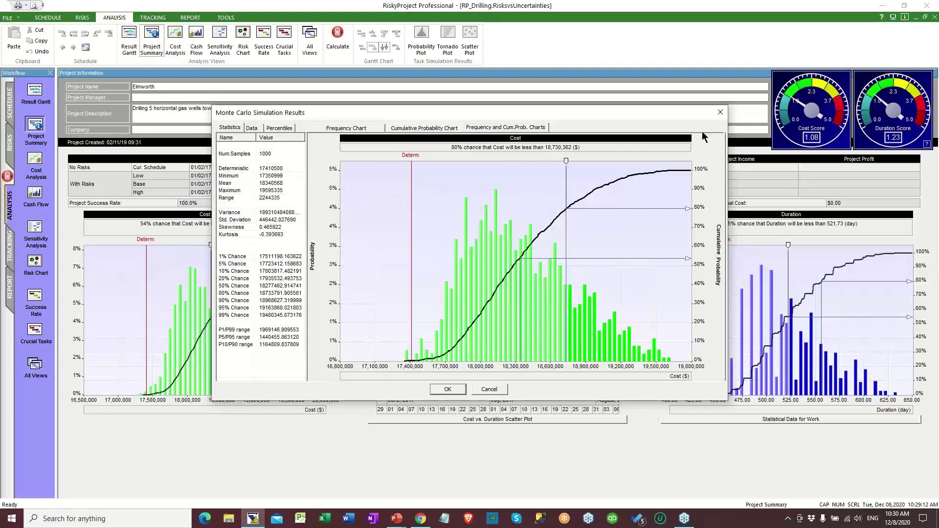
left_click(719, 113)
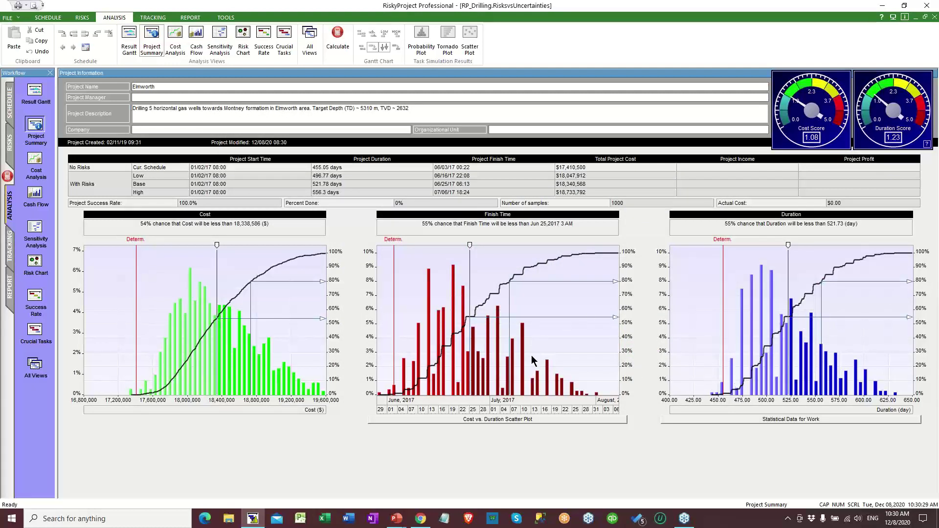
double_click(746, 365)
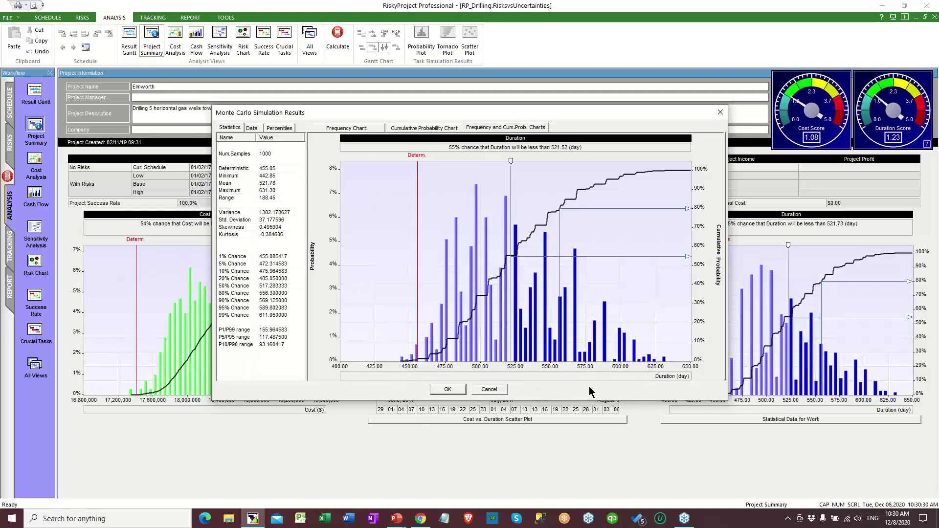
left_click(484, 392)
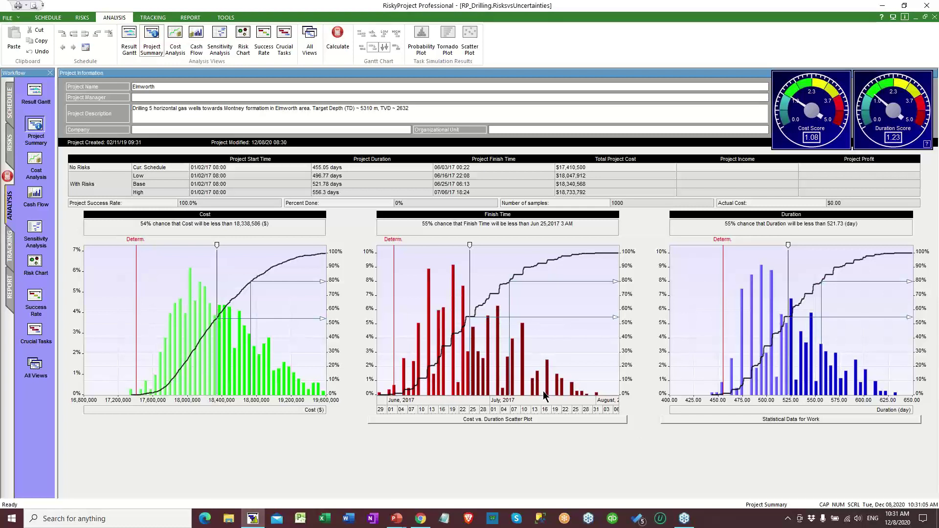
- Enable all local and global risks so the simulation combines them with the duration uncertainties
mouse_move(537, 388)
left_click(80, 19)
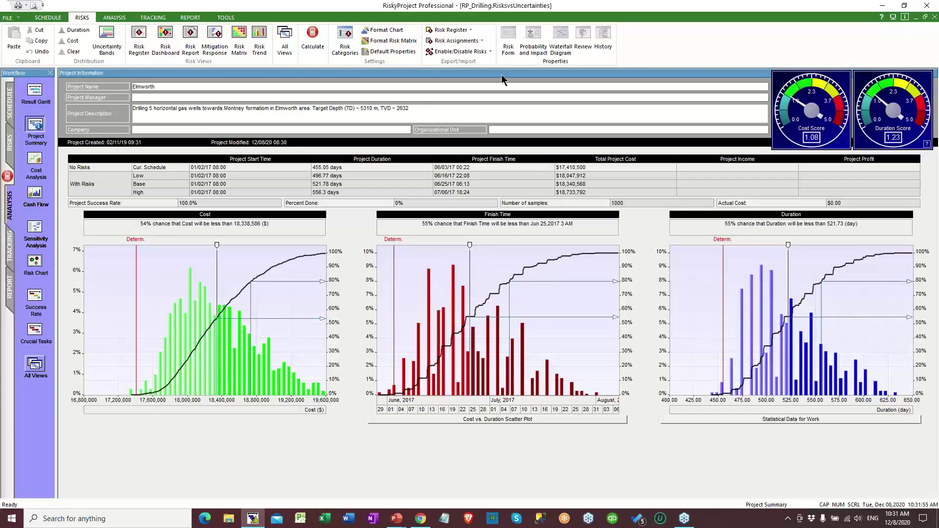
left_click(482, 42)
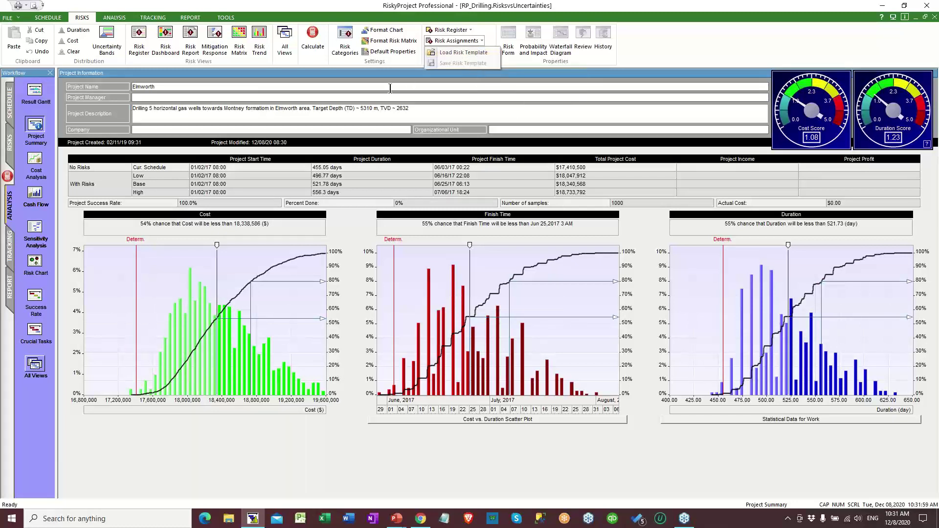
left_click(577, 68)
left_click(481, 50)
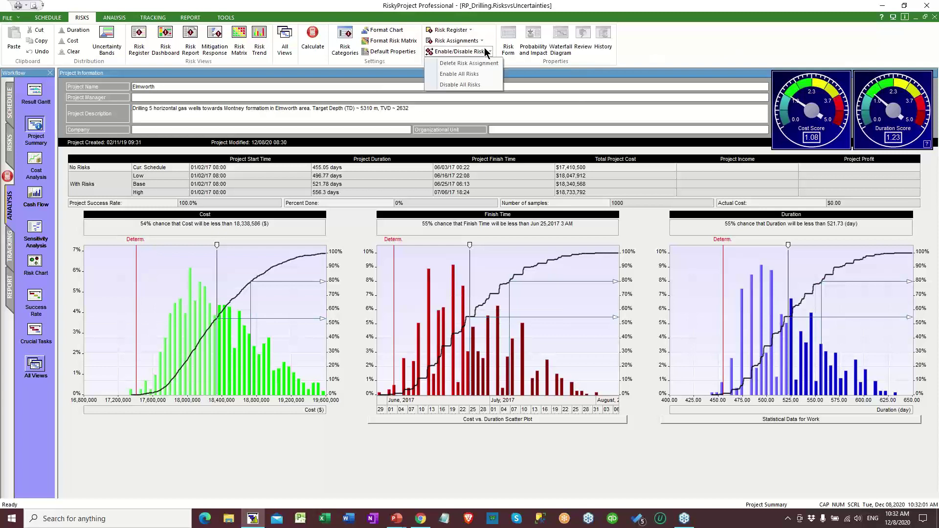
left_click(476, 75)
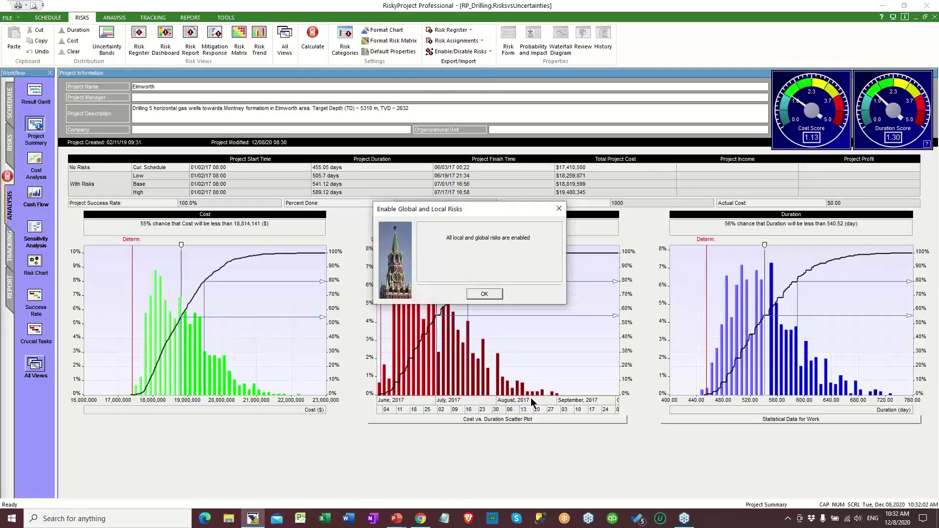
left_click(487, 294)
left_click(486, 295)
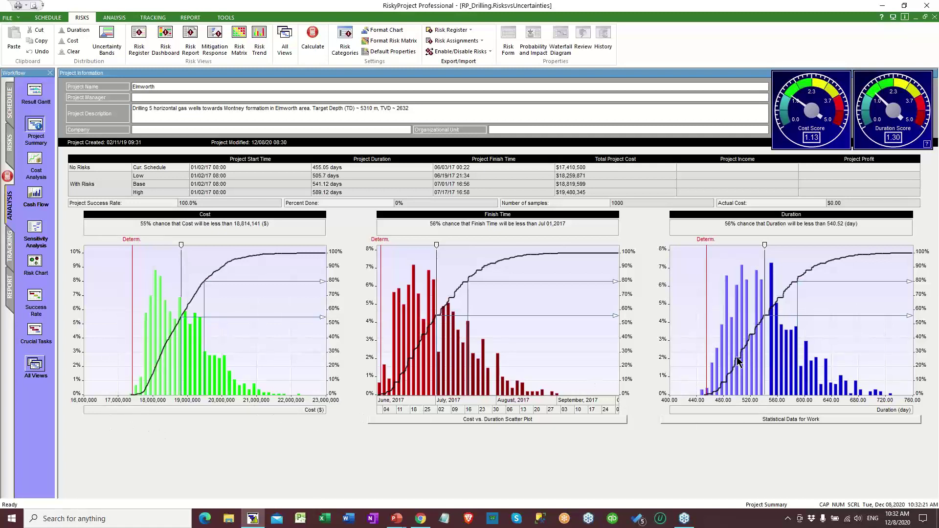
- View the detailed Monte Carlo Cost results with both risks and uncertainties included, and close them
double_click(260, 347)
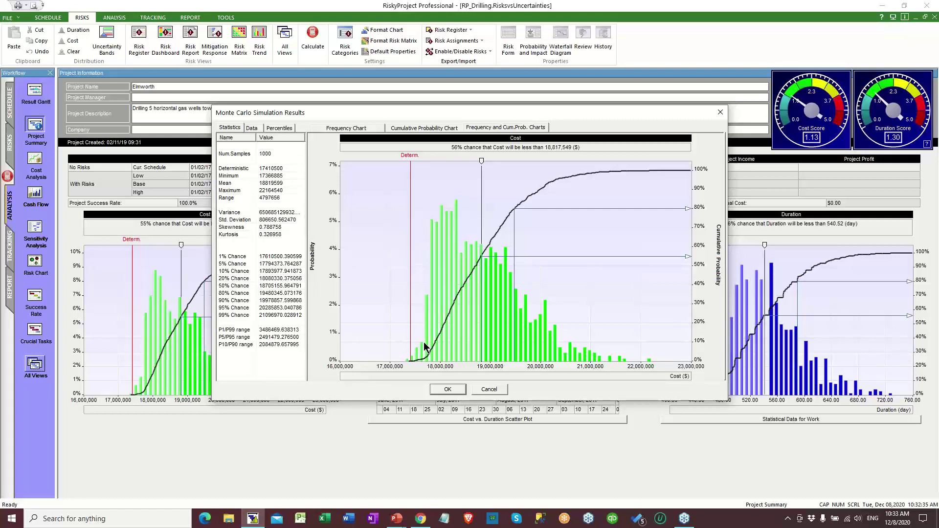
left_click(481, 390)
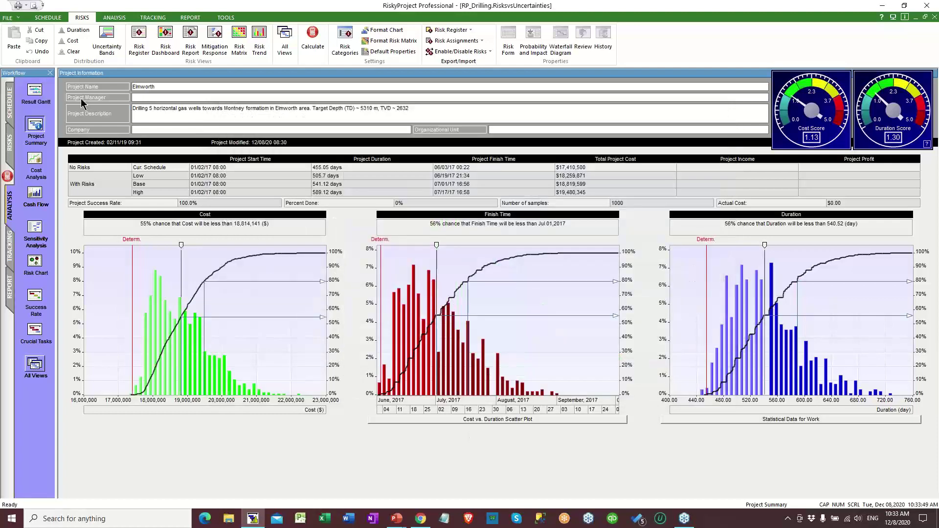
- Open the Result Gantt view with a wider chart area and disable all local and global risks
left_click(36, 92)
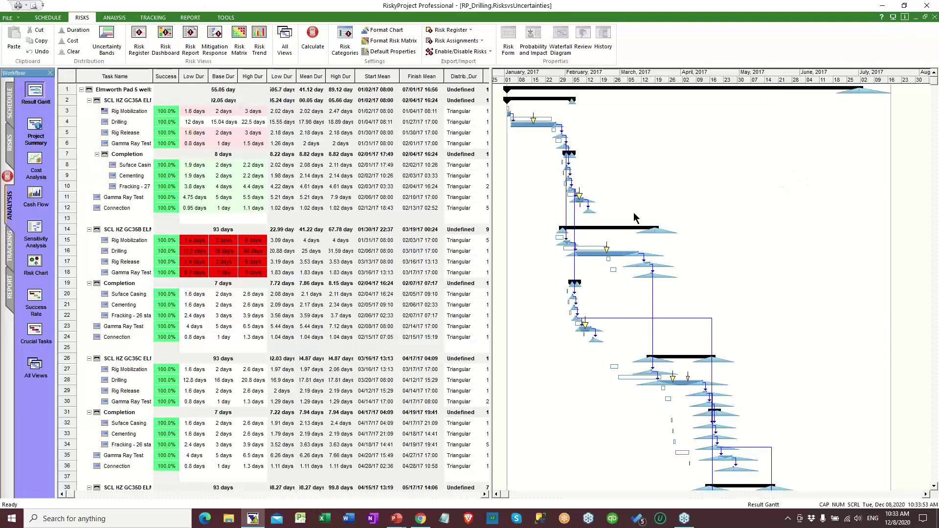
left_click_drag(489, 320, 376, 318)
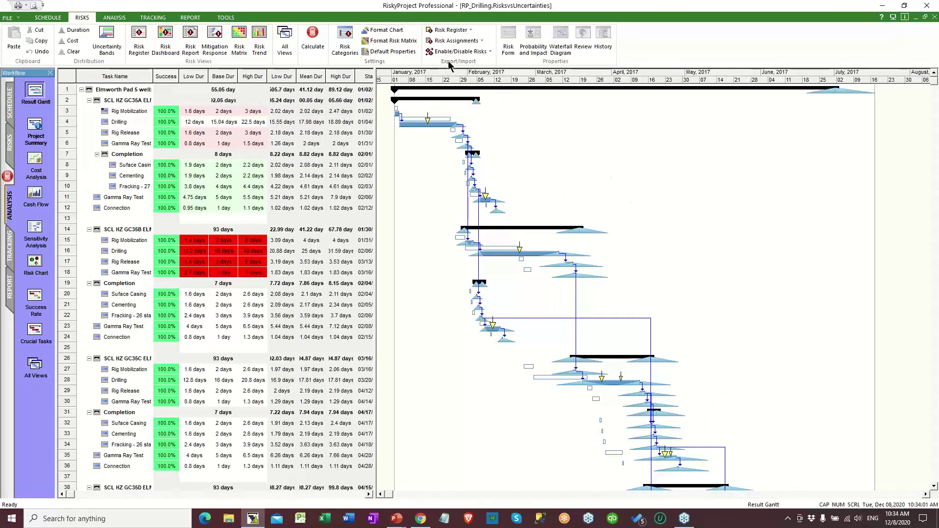
left_click(481, 42)
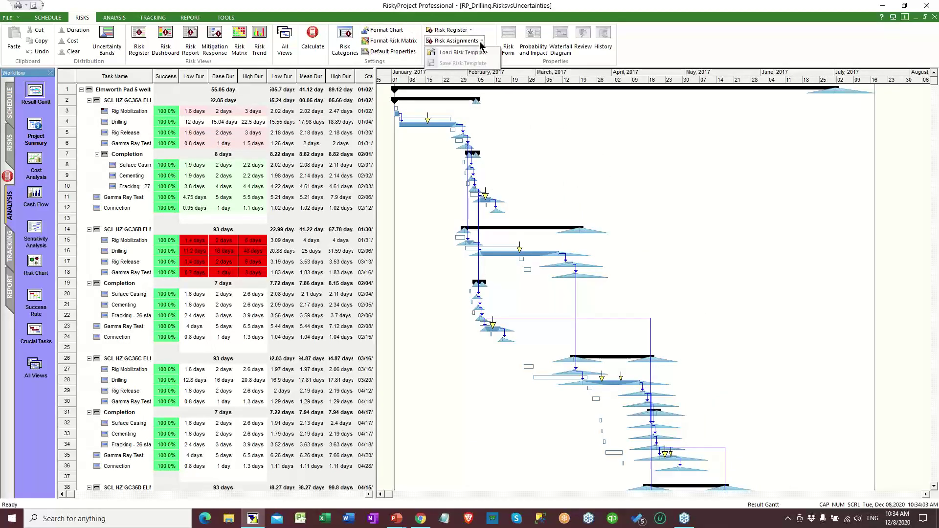
left_click(481, 42)
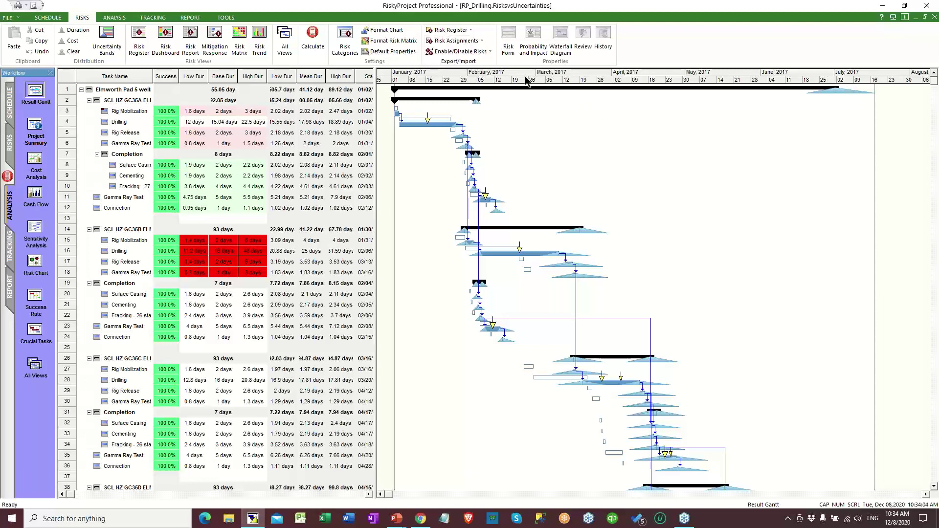
left_click(491, 52)
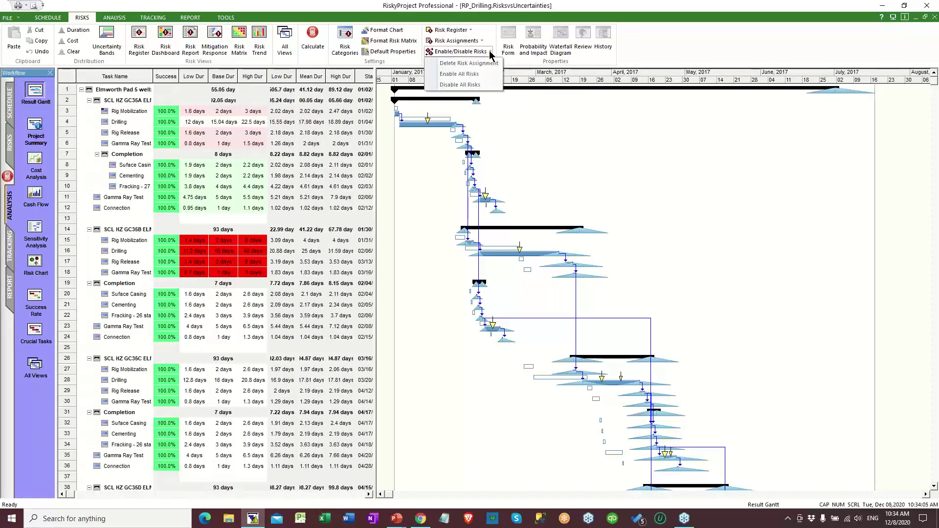
left_click(465, 86)
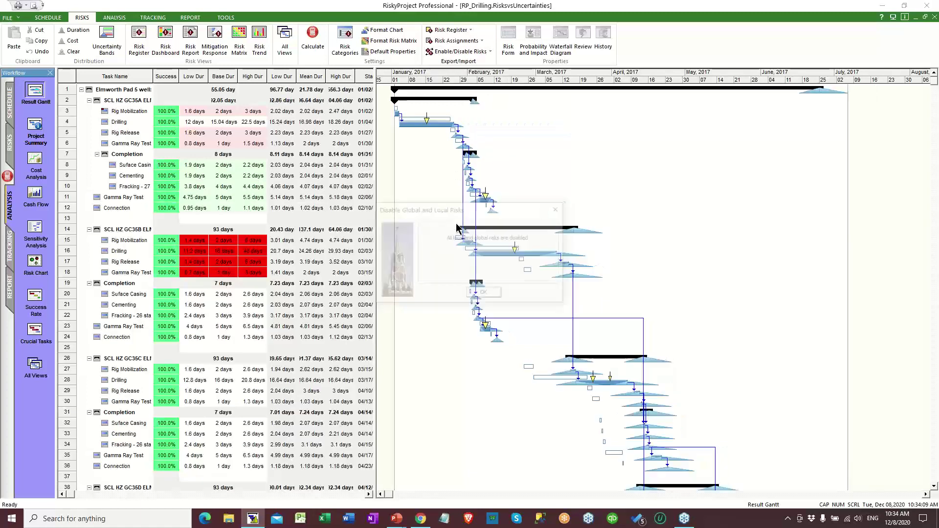
left_click(498, 297)
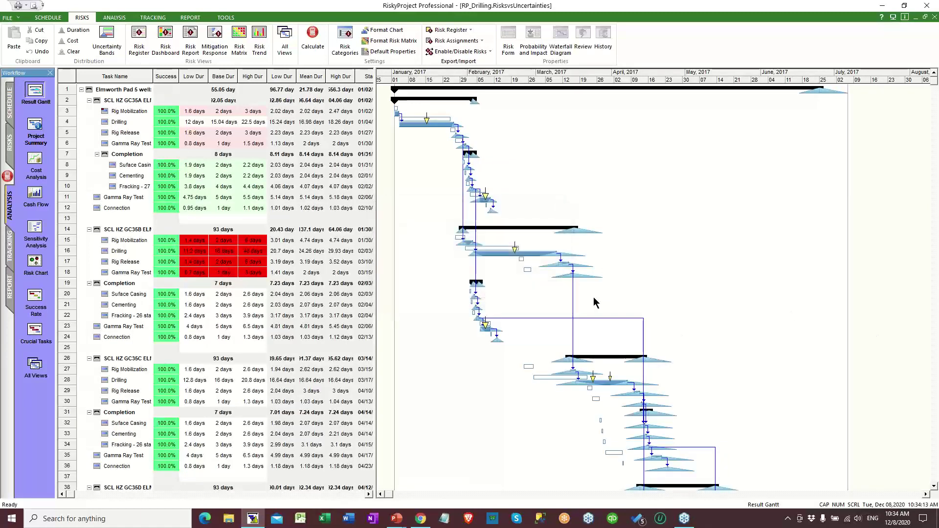
- Show only the high results on the Gantt chart and open the Monte Carlo results of well GC35B's Drilling task
right_click(633, 184)
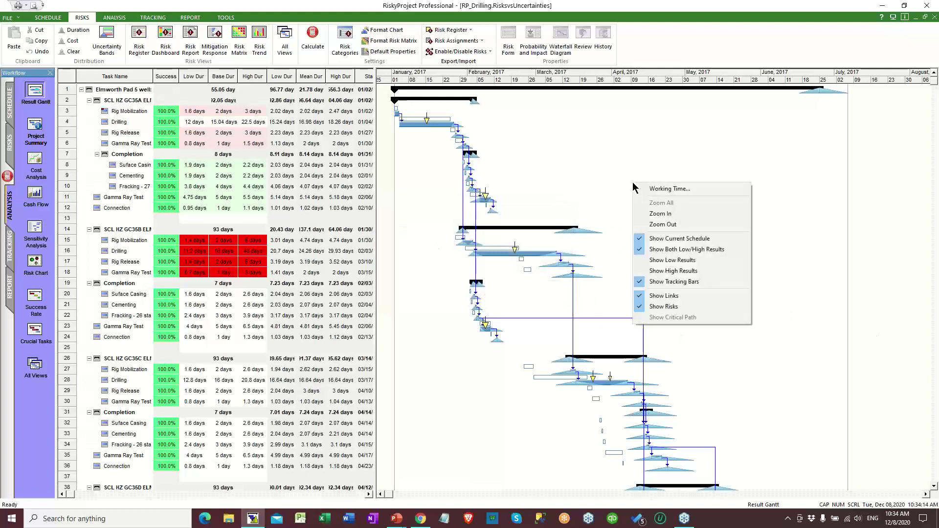
left_click(670, 271)
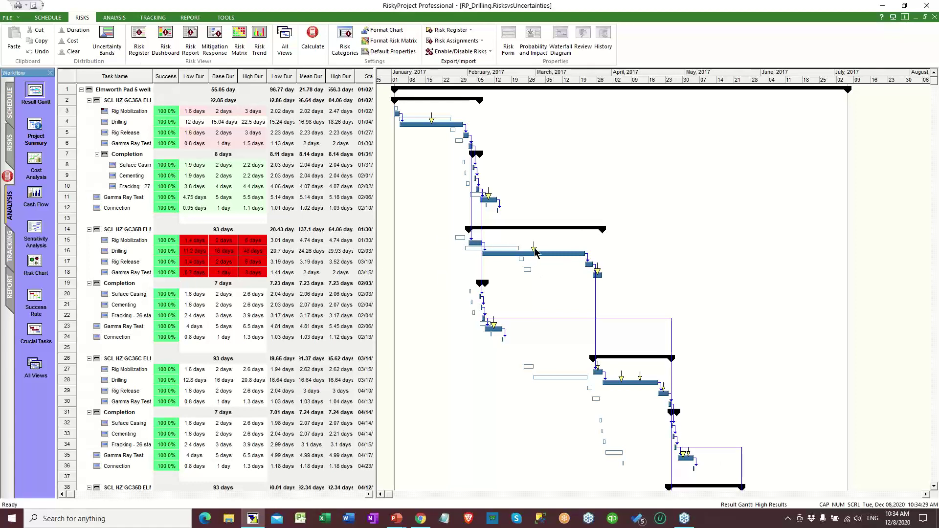
mouse_move(535, 252)
double_click(514, 252)
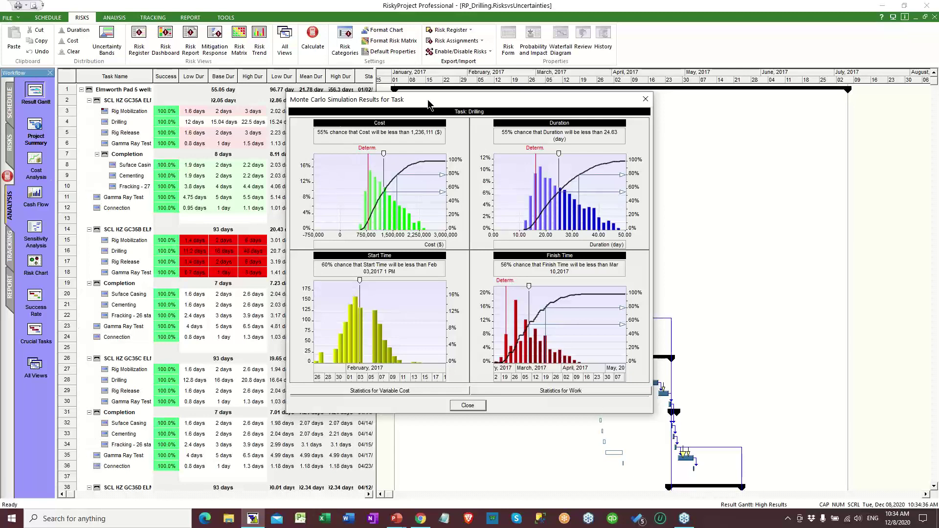
- View the Drilling task's detailed Cost and Duration results with risks disabled, and close them
double_click(409, 230)
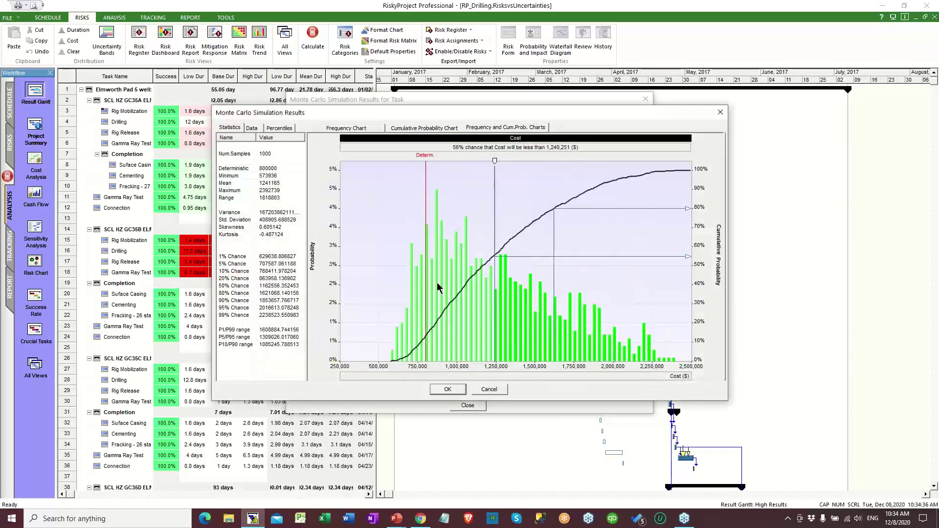
left_click(720, 112)
double_click(570, 210)
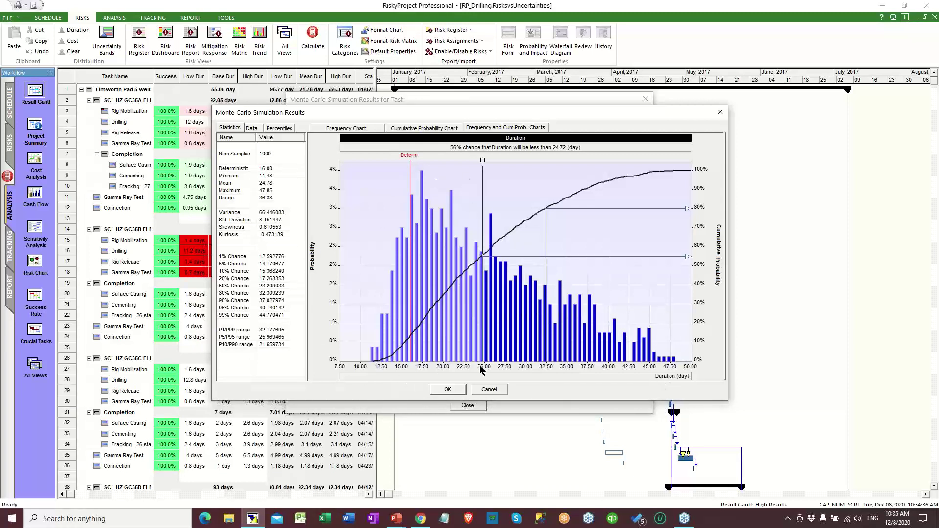
left_click(487, 391)
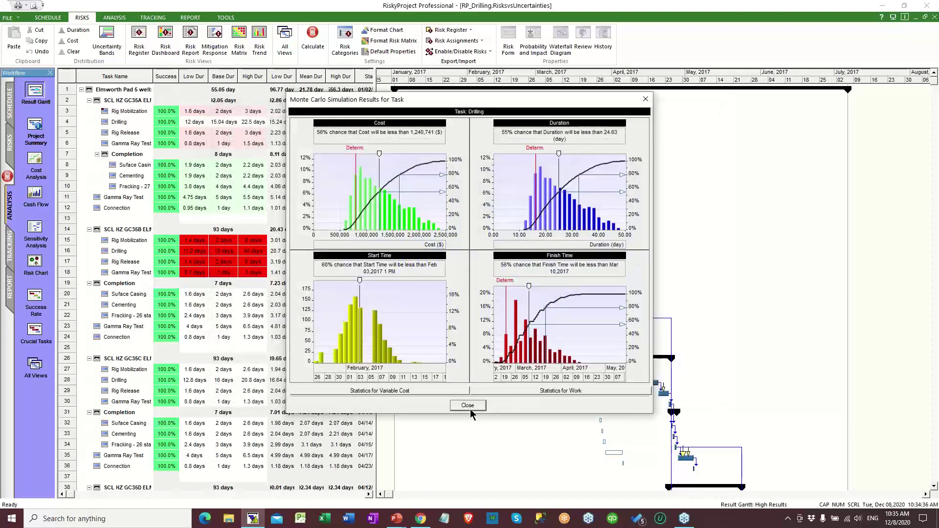
left_click(470, 408)
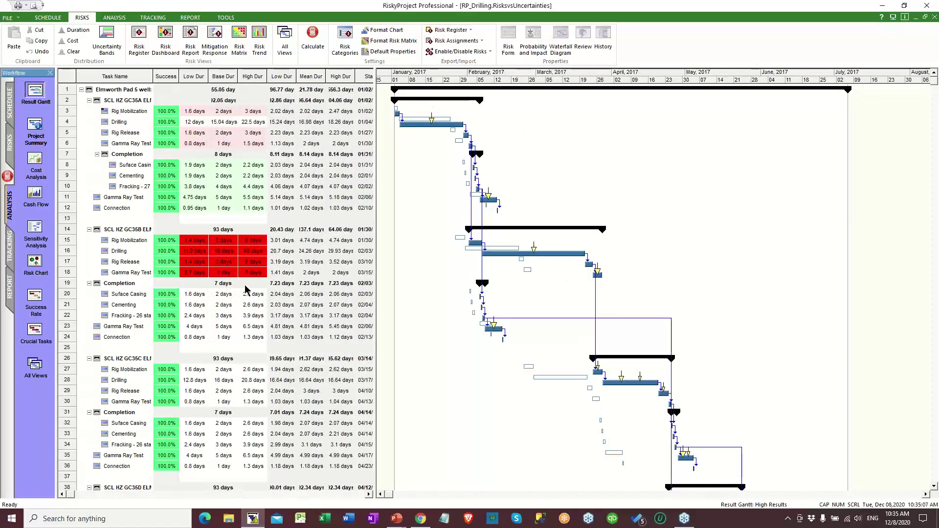
- Enable all local and global risks again for the project
left_click(71, 252)
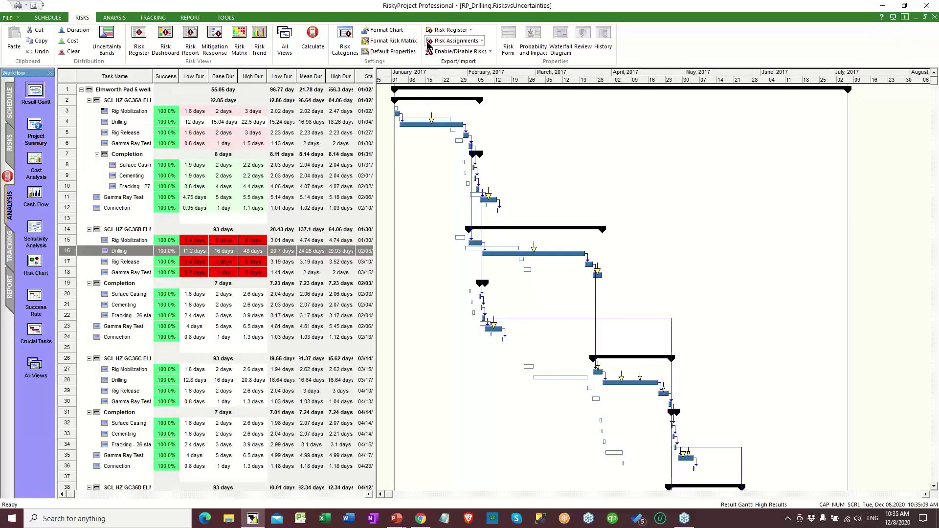
left_click(490, 52)
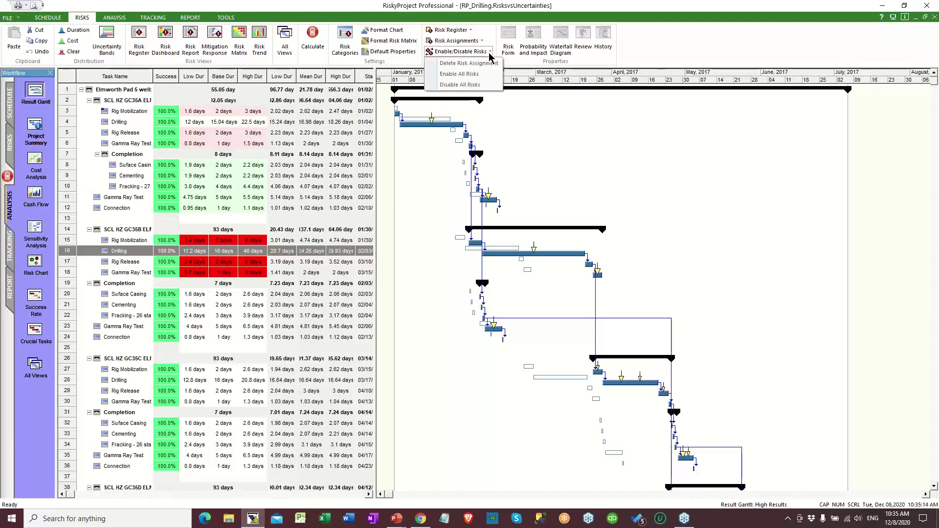
left_click(474, 74)
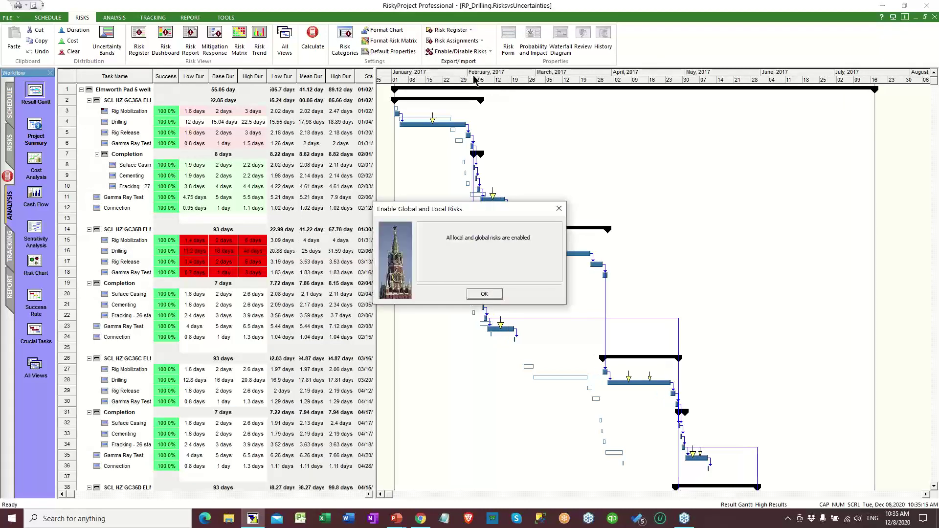
left_click(491, 292)
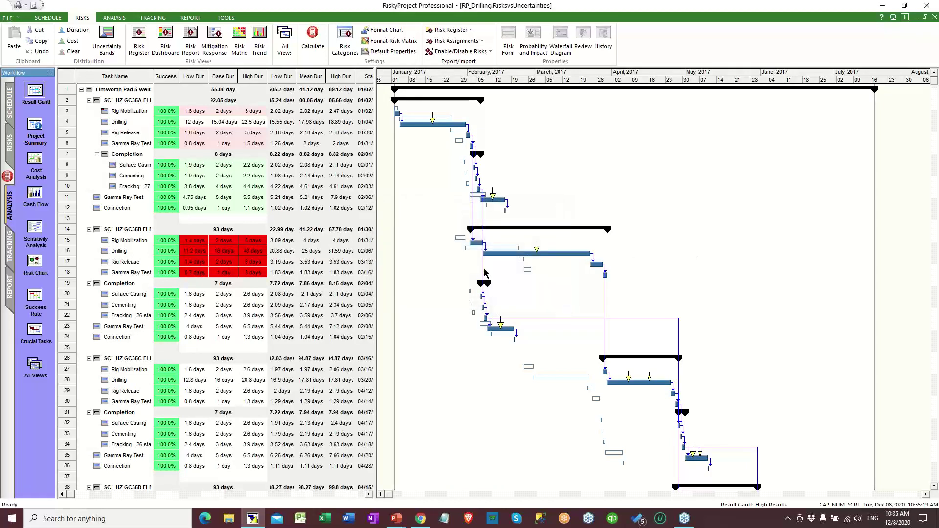
- View the detailed Duration results of well GC35B's Drilling task with risks enabled, and close them
double_click(538, 254)
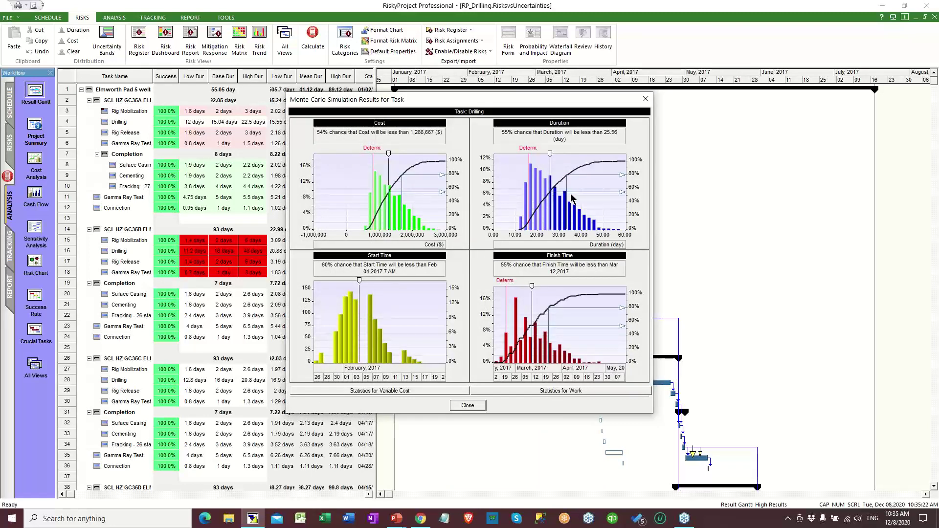
double_click(561, 208)
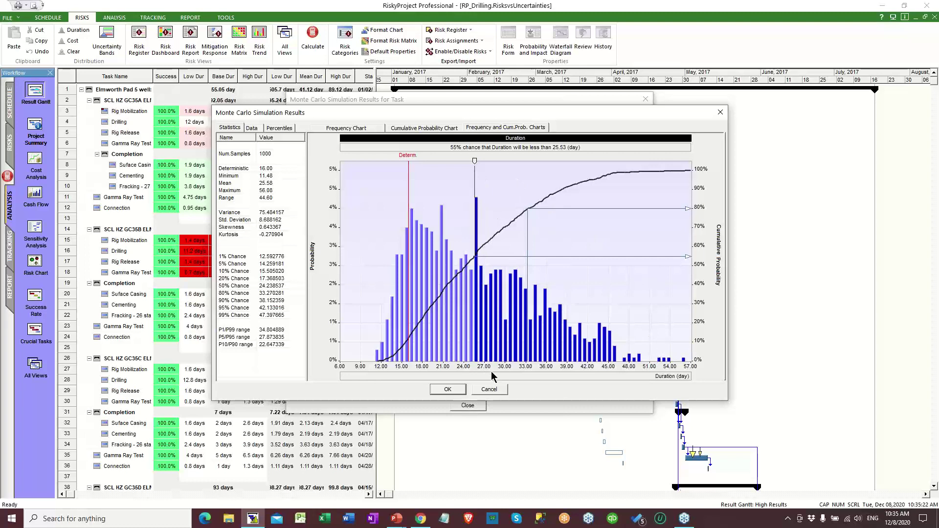
left_click(720, 112)
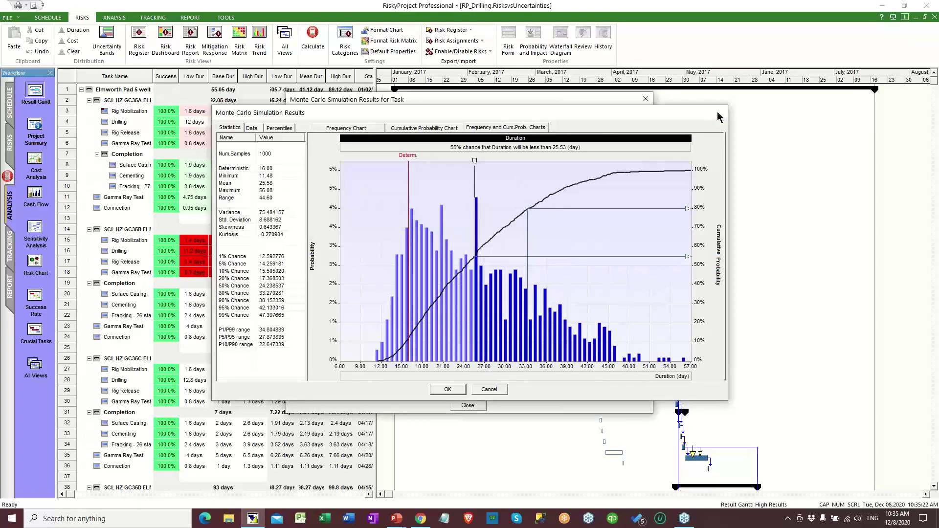
left_click(646, 99)
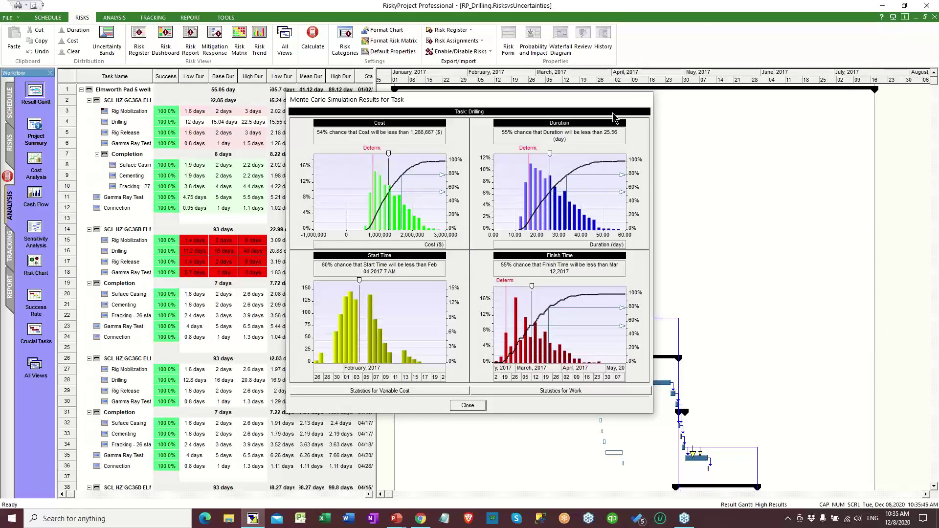
- Set the outcome distribution of the "Delays in drilling due to mechanical issues" risk on the GC35B Drilling task to Triangular
double_click(537, 252)
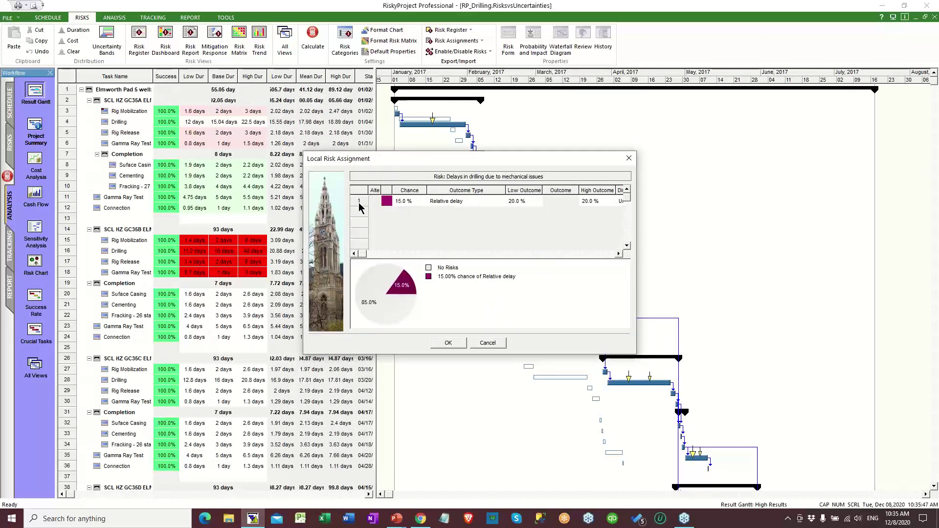
left_click(359, 205)
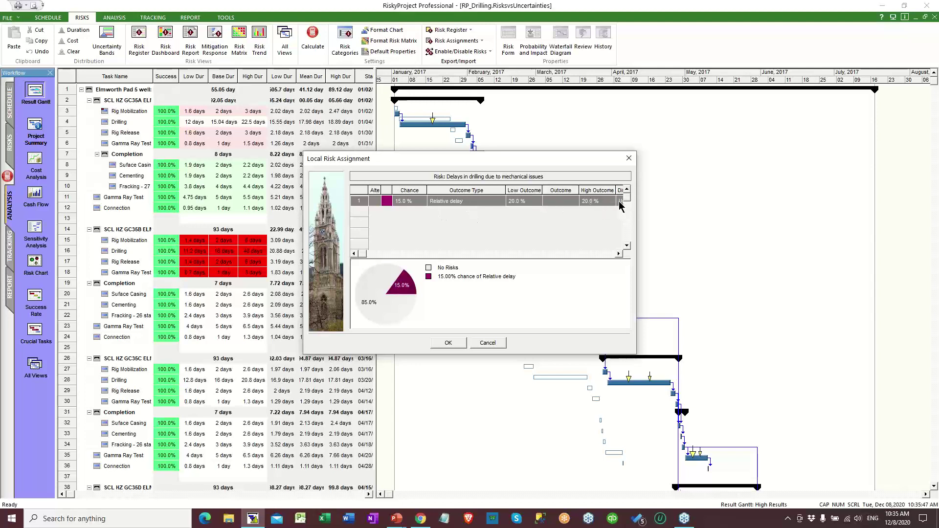
left_click_drag(506, 190, 483, 190)
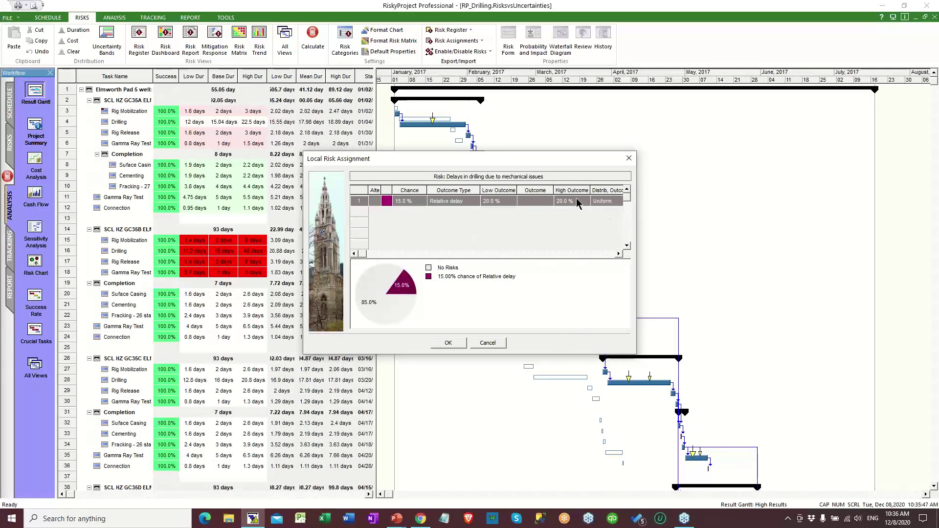
left_click(606, 201)
left_click(614, 201)
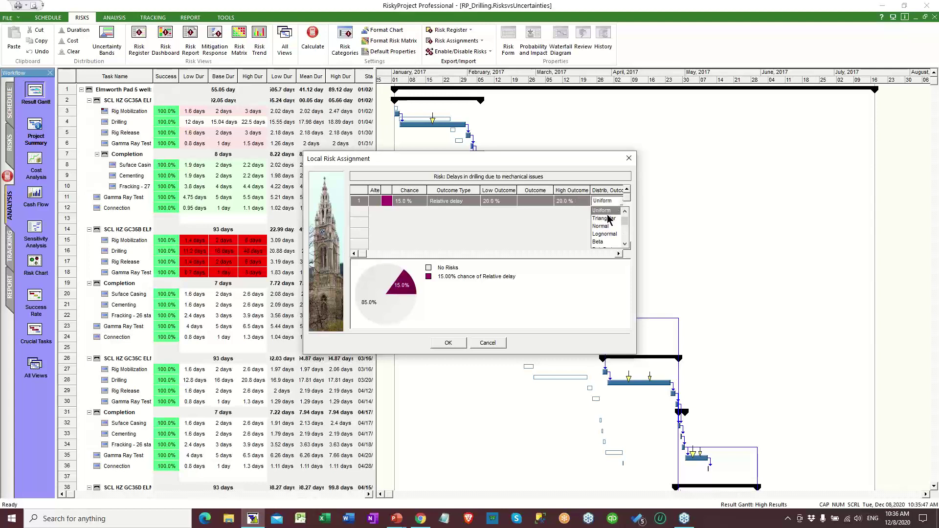
left_click(606, 208)
- Set the mechanical issues risk's high outcome to 50% and its base outcome to 30%, and apply the assignment
left_click(572, 202)
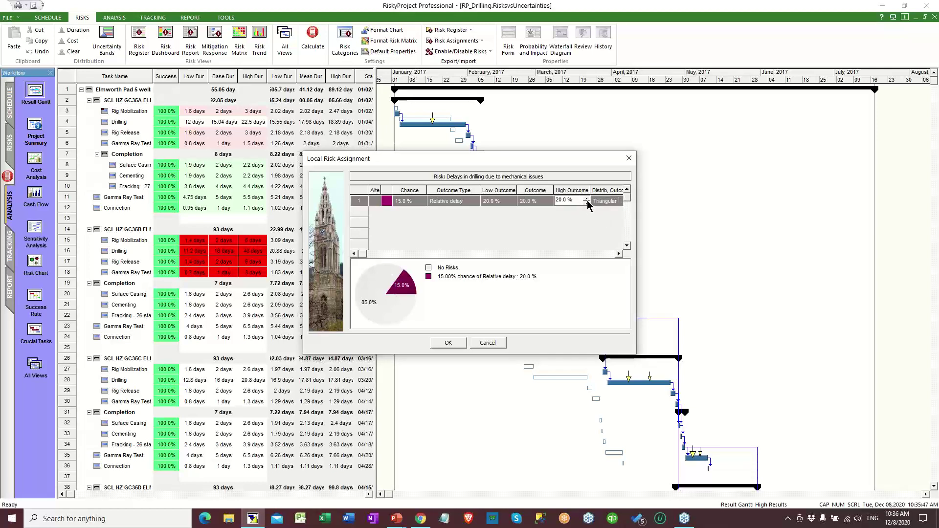
left_click(587, 199)
left_click(587, 199)
left_click(586, 199)
left_click(543, 206)
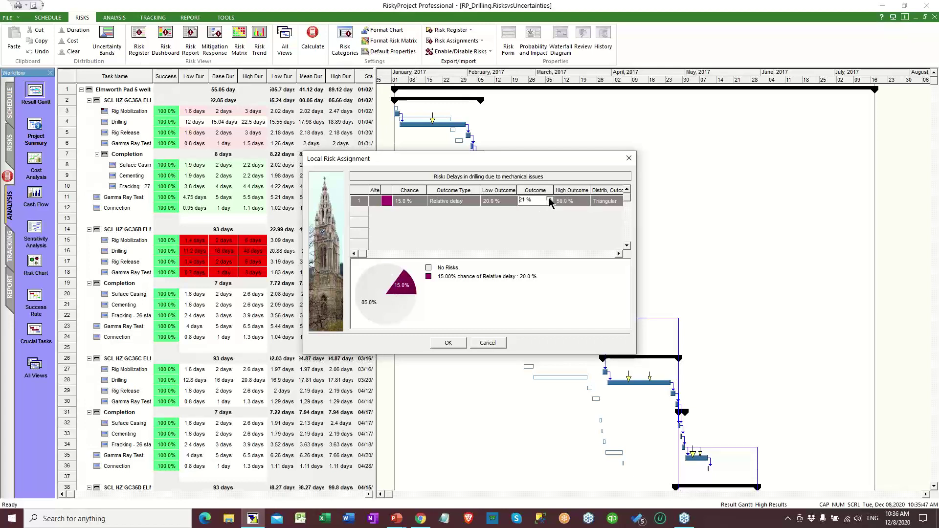
left_click(550, 198)
left_click(549, 198)
left_click(550, 198)
left_click(549, 198)
left_click(456, 345)
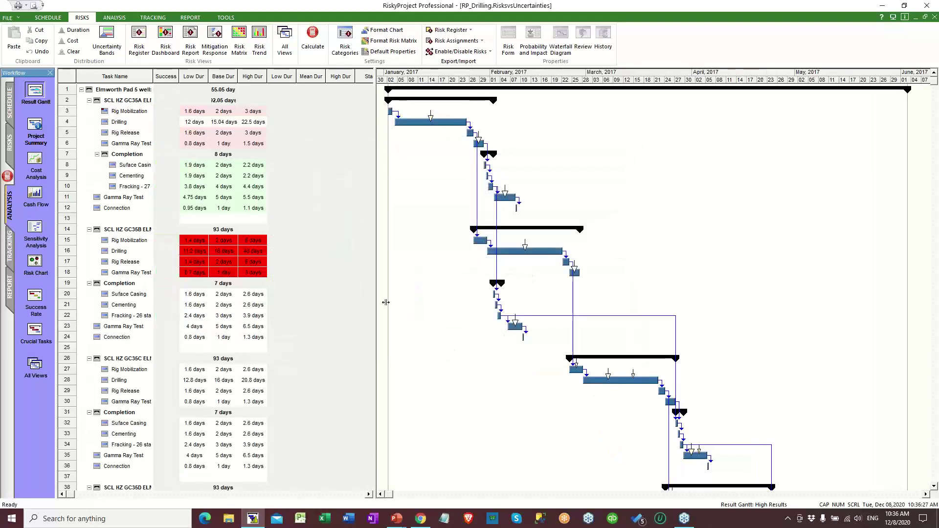
- Recalculate the simulation and view the GC35B Drilling task's detailed Duration results with the uncertain risk outcome
left_click(311, 38)
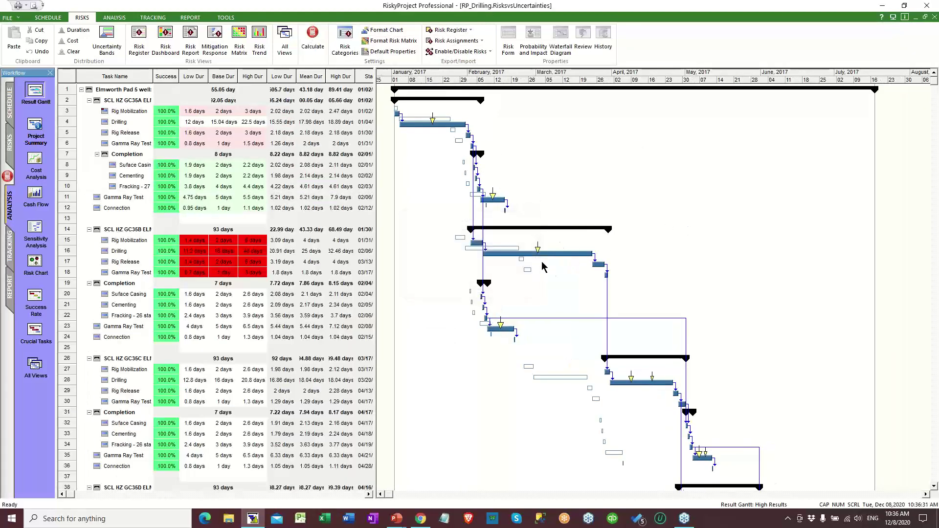
double_click(538, 254)
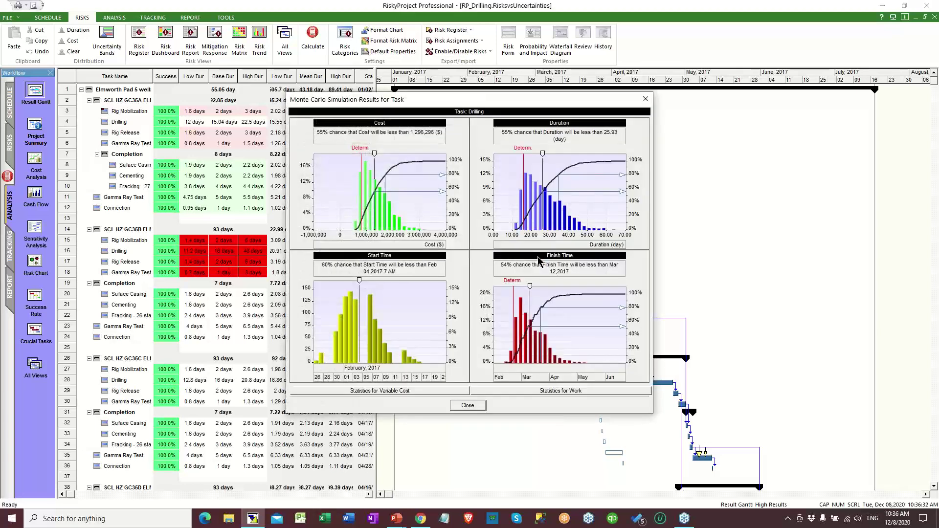
double_click(561, 199)
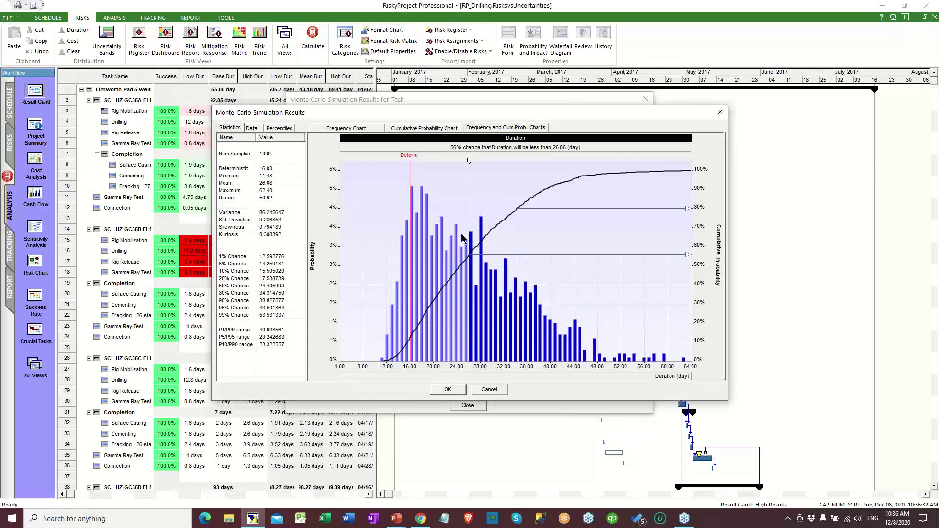
left_click(489, 391)
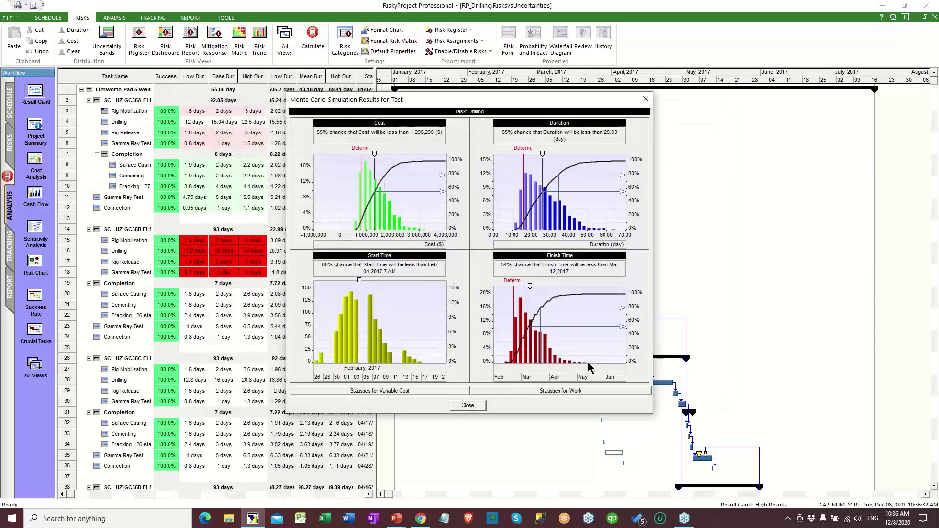
left_click(476, 407)
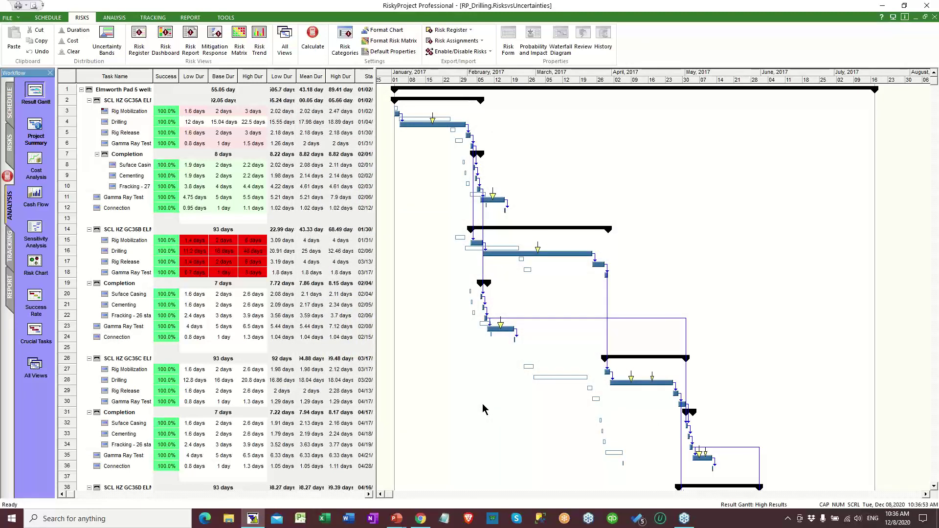
- Review the mechanical issues risk assignment on the GC35B Drilling task and close it without changes
double_click(537, 251)
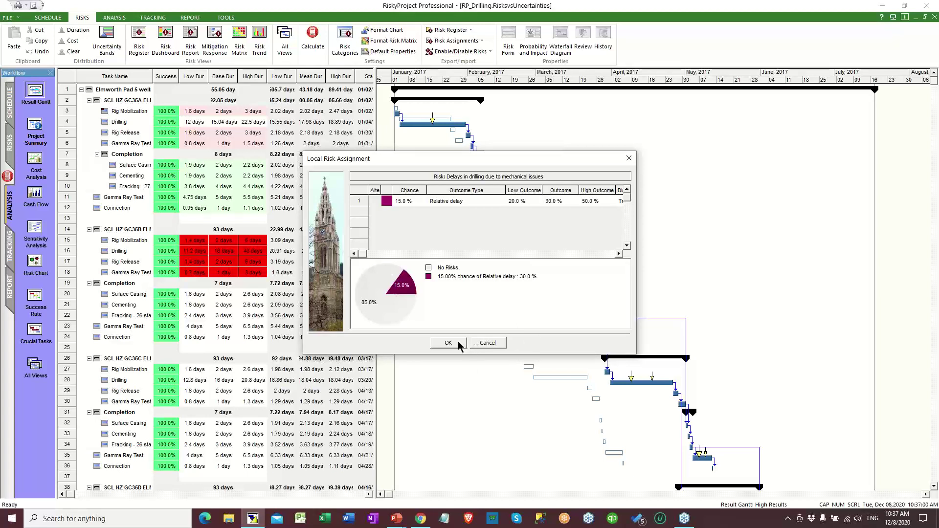
left_click(489, 344)
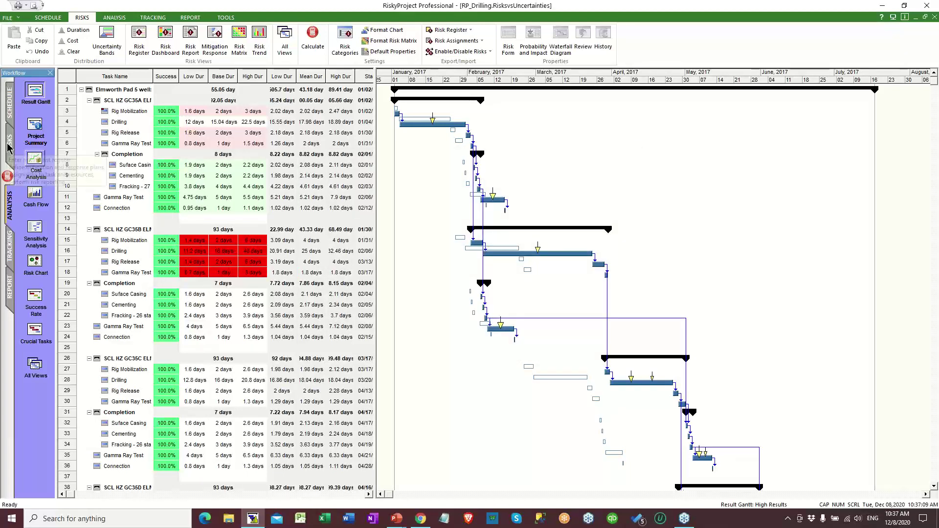
- Open the risk register and bring up the risk information for "Delays in drilling due to mechanical issues"
left_click(8, 143)
left_click(435, 277)
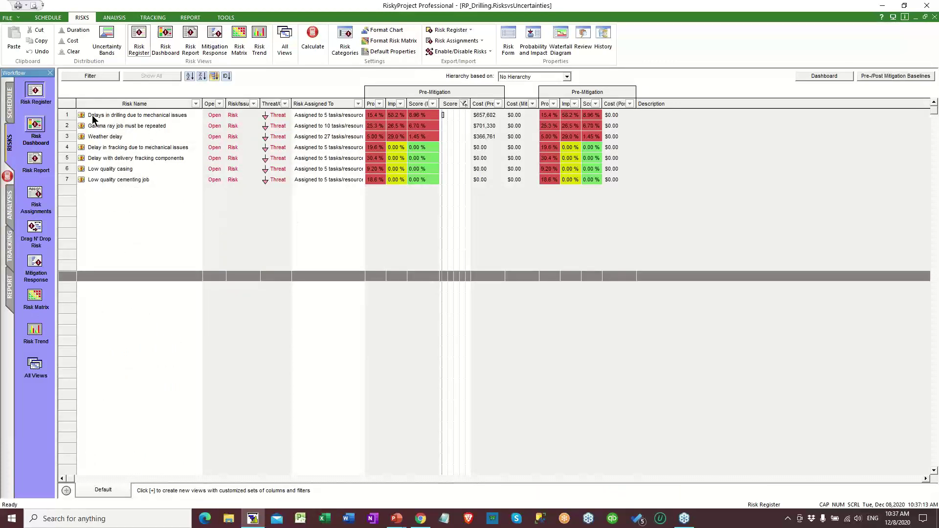
left_click(70, 117)
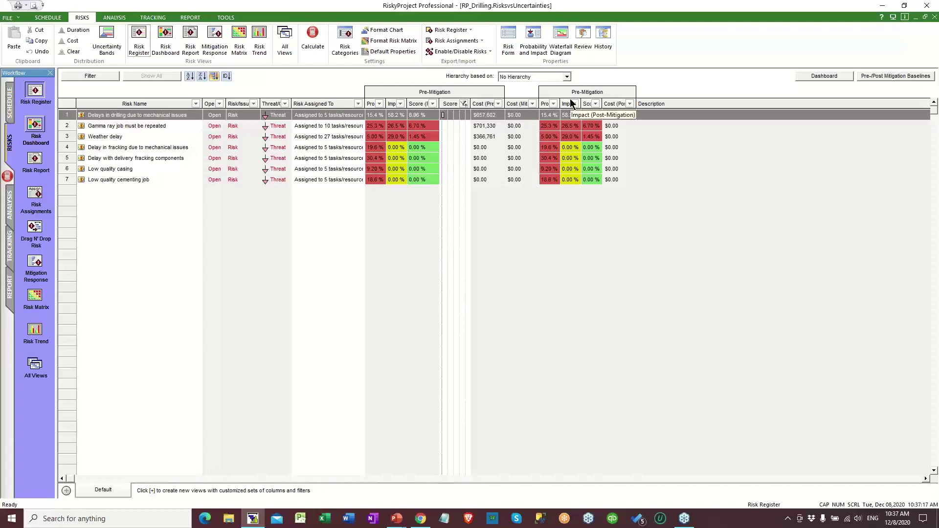
left_click(443, 220)
double_click(70, 119)
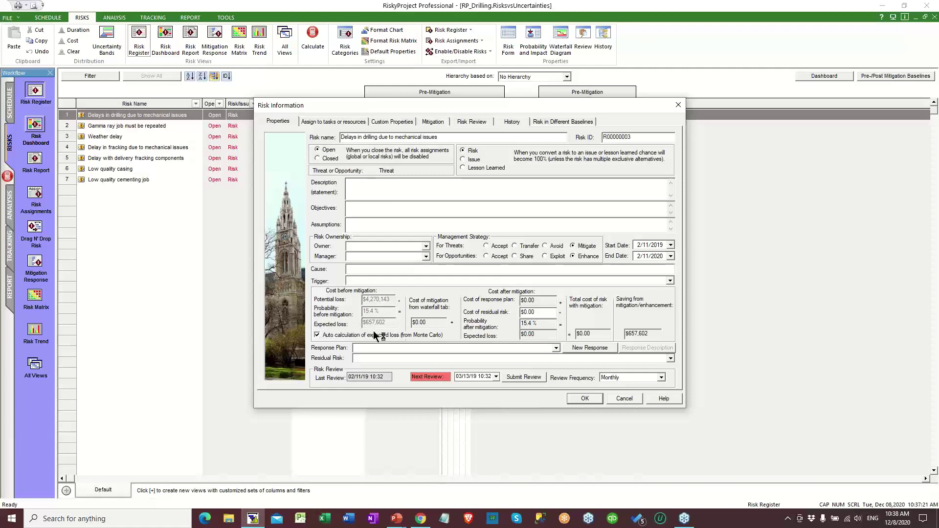
- Add a mitigation plan named "Mitigation Plan 1" to the drilling mechanical issues risk
left_click(440, 123)
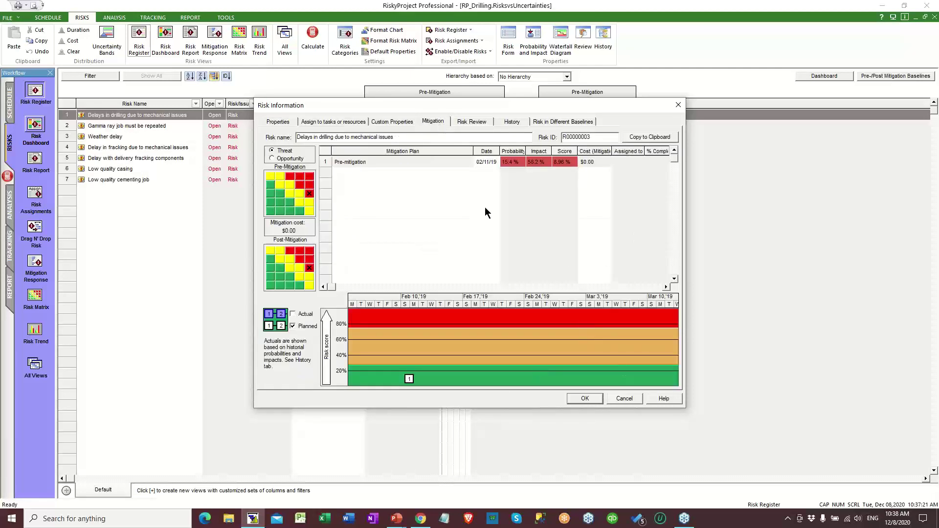
left_click(418, 172)
left_click(466, 175)
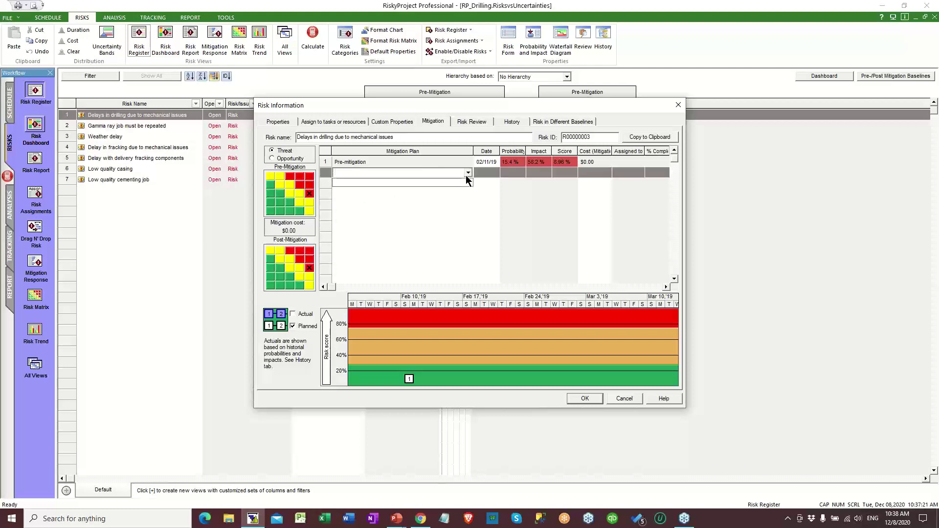
left_click(467, 176)
type("Mitigation P")
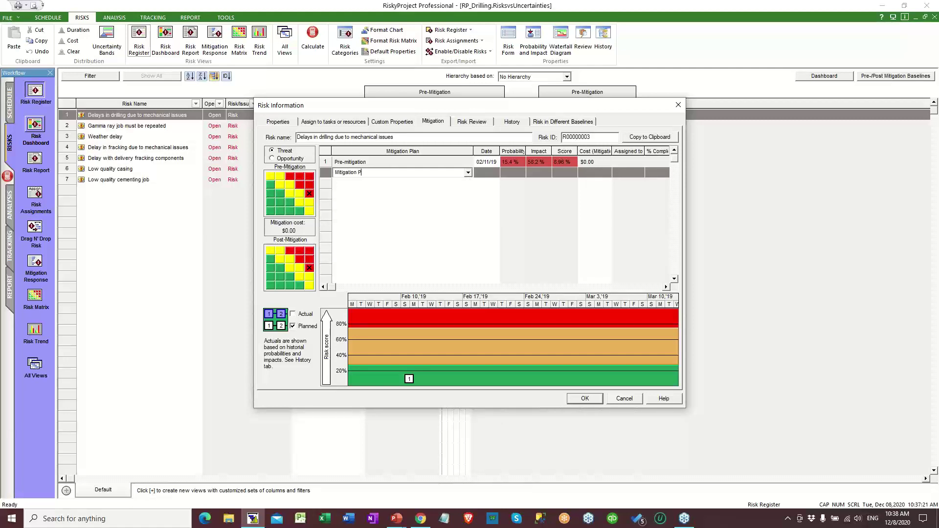
type("lan 1")
left_click(551, 236)
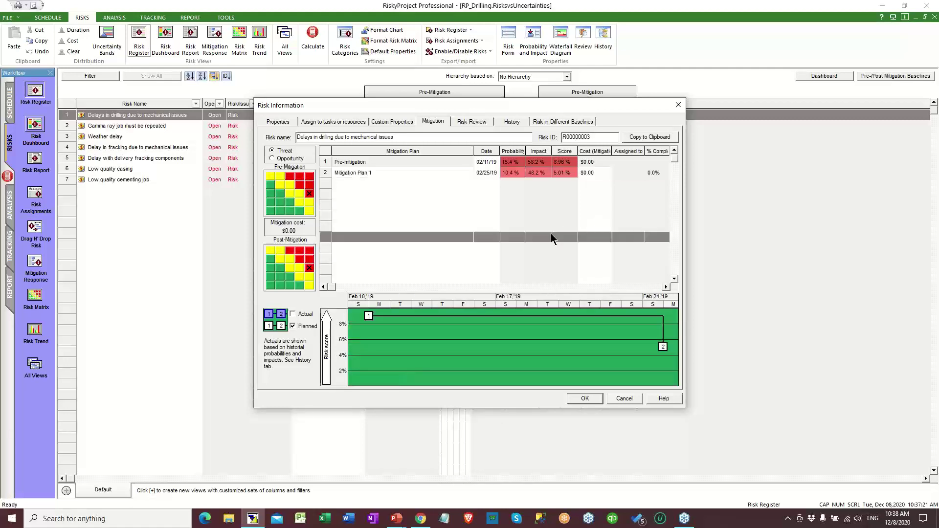
- Set Mitigation Plan 1's probability to 10% and its impact to 50%
left_click(515, 175)
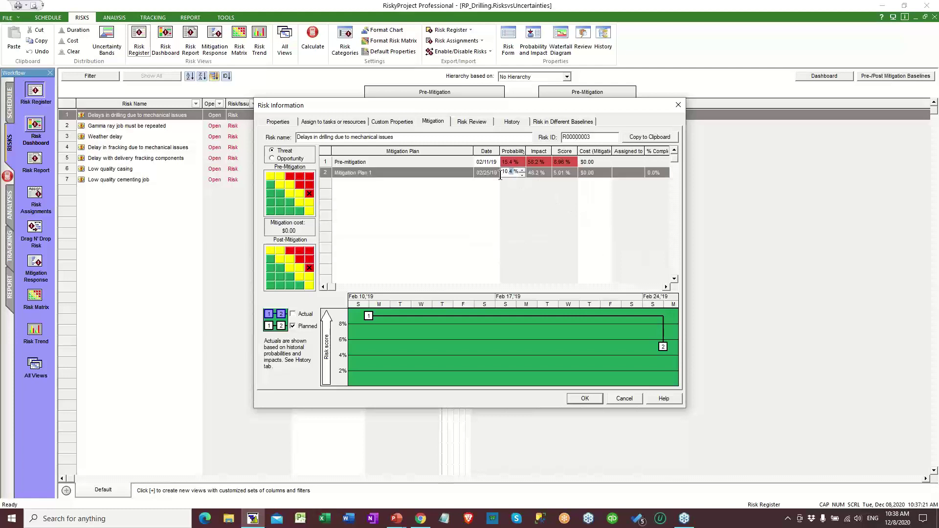
type("10")
left_click(566, 205)
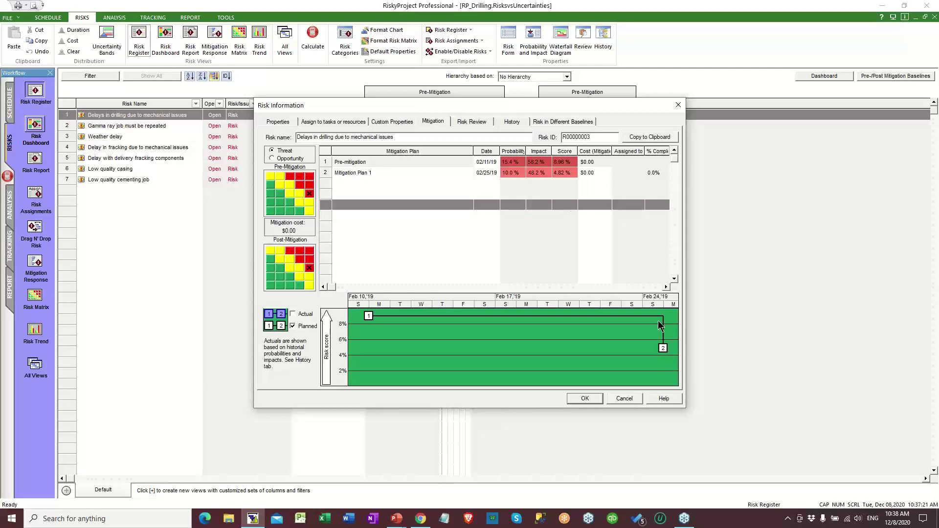
double_click(542, 173)
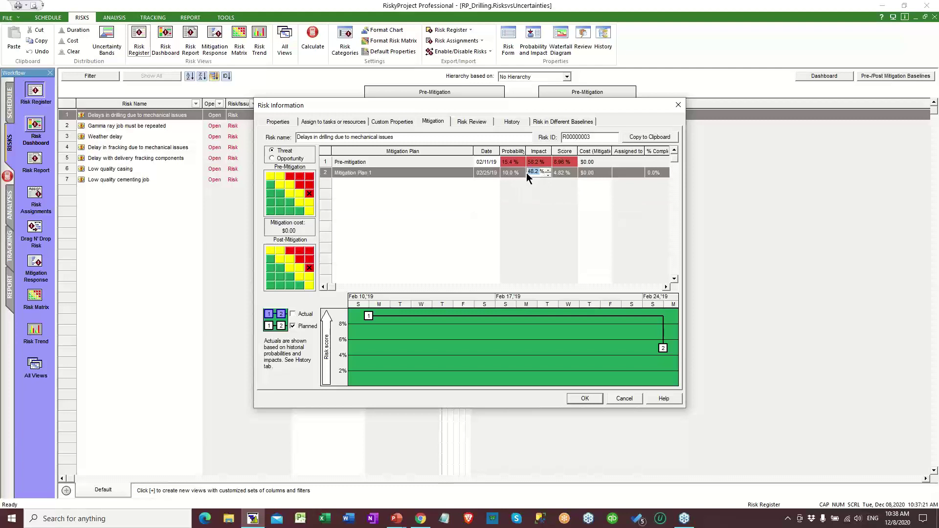
type("50")
left_click(528, 217)
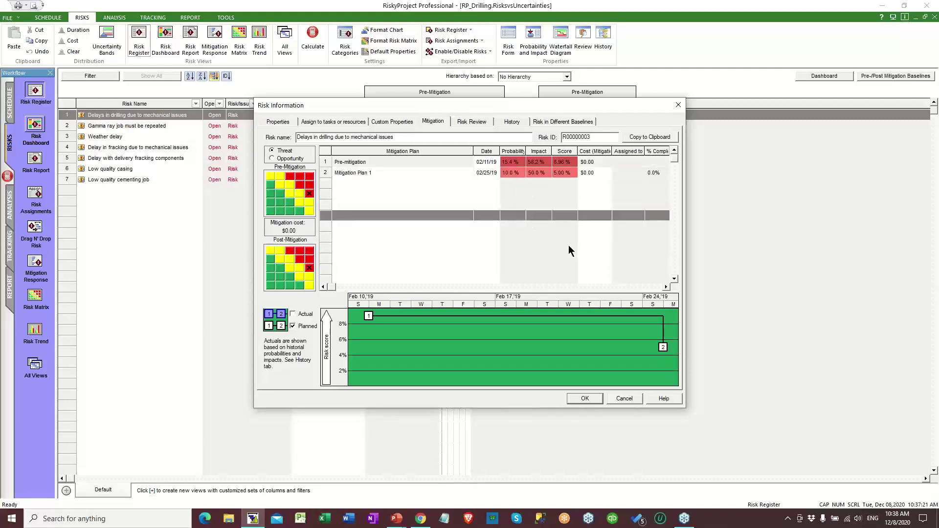
- Set Mitigation Plan 1's cost to $75,000 and check the mitigation costs in the risk's properties
double_click(597, 173)
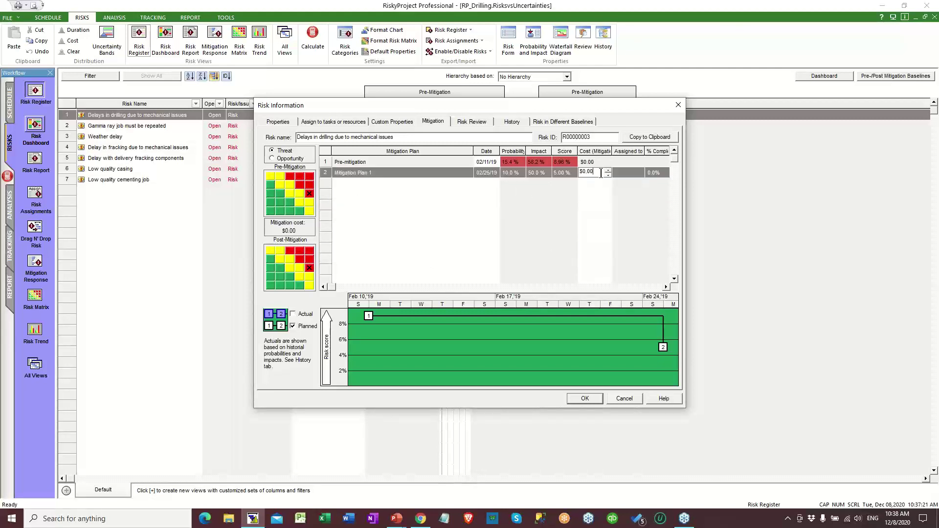
left_click_drag(601, 173, 548, 181)
type("75000")
left_click(561, 218)
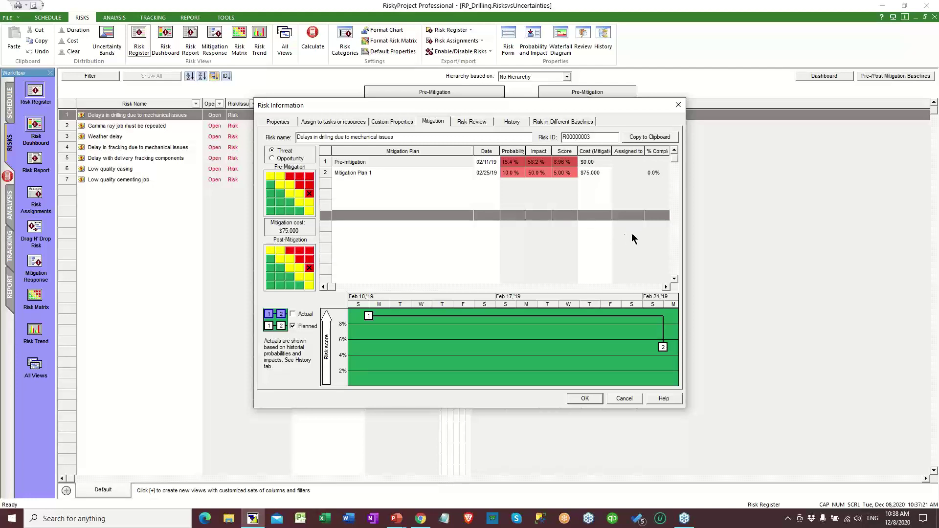
left_click(276, 126)
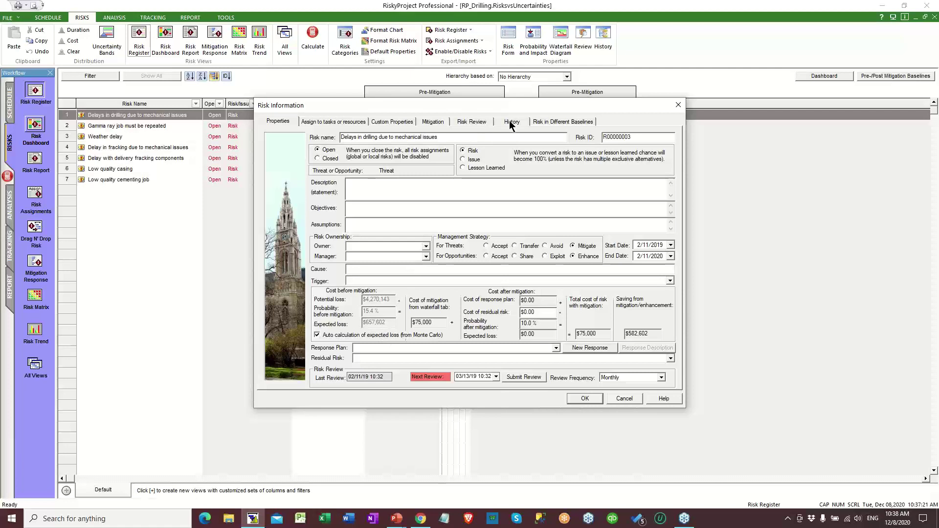
- Lower Mitigation Plan 1's probability to 5%
left_click(437, 124)
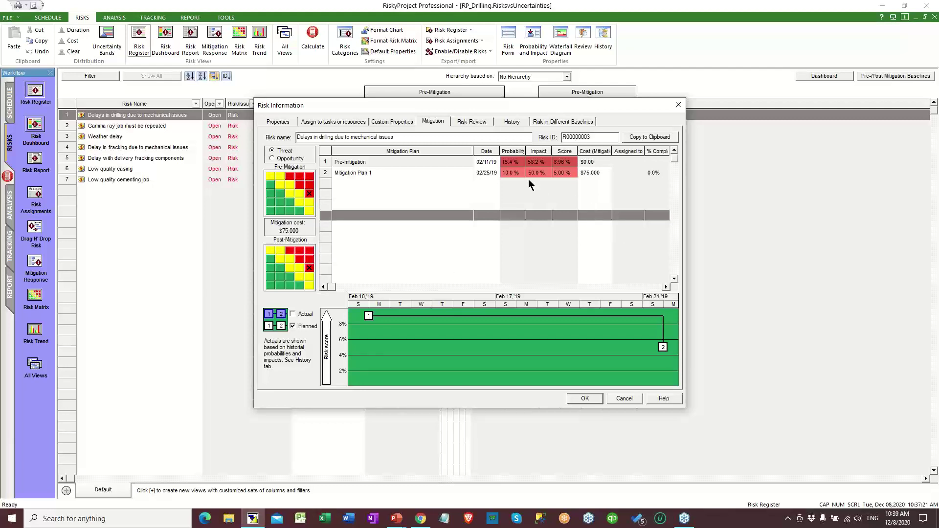
left_click(511, 173)
left_click(511, 173)
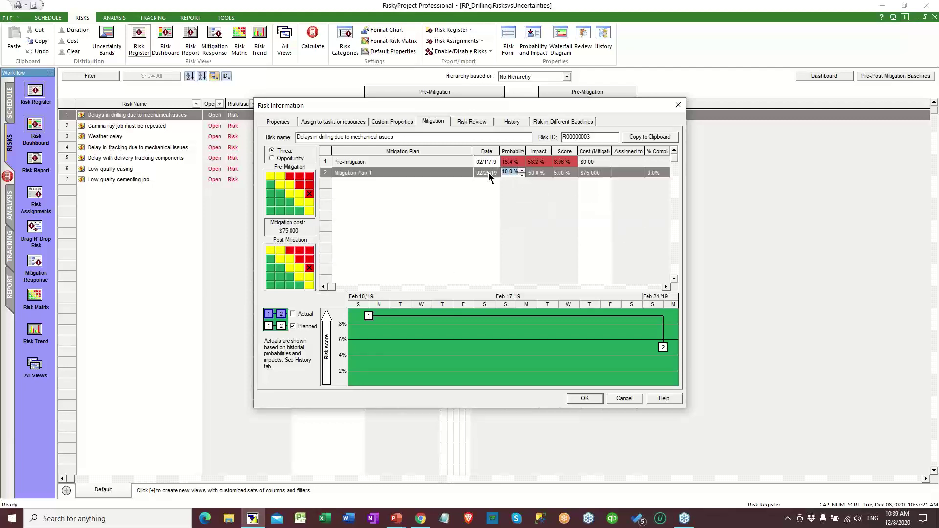
type("5")
left_click(480, 205)
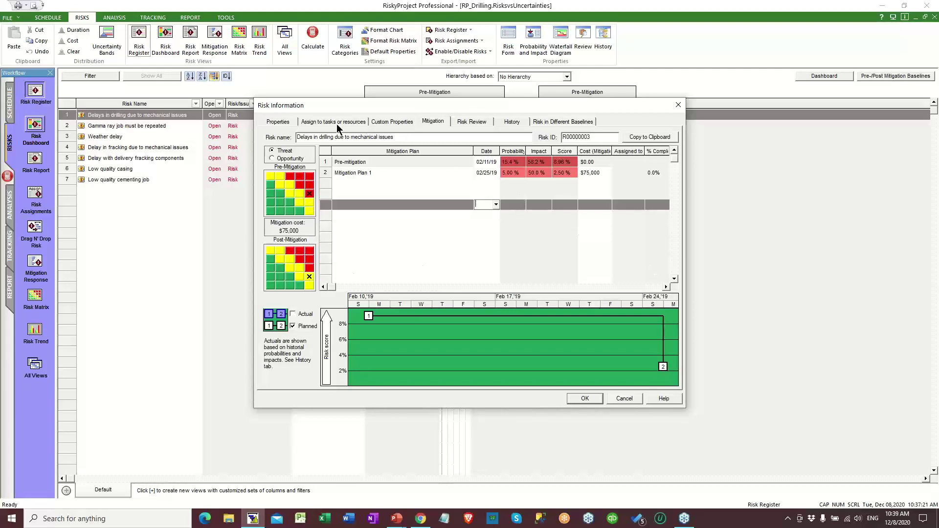
- Set the mechanical issues risk's cost of residual risk to $4,200,000 and save the risk information
left_click(281, 122)
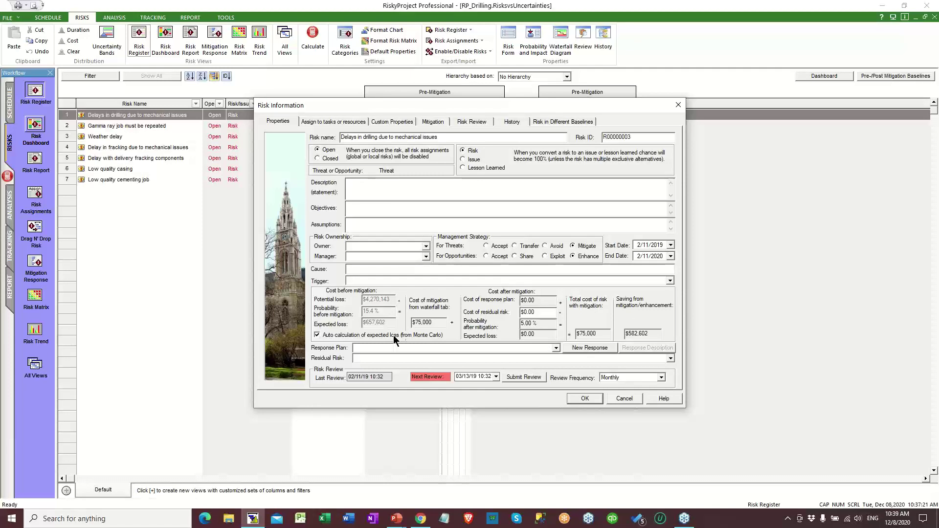
left_click(525, 311)
type("4200000")
left_click(548, 320)
double_click(631, 333)
left_click(585, 398)
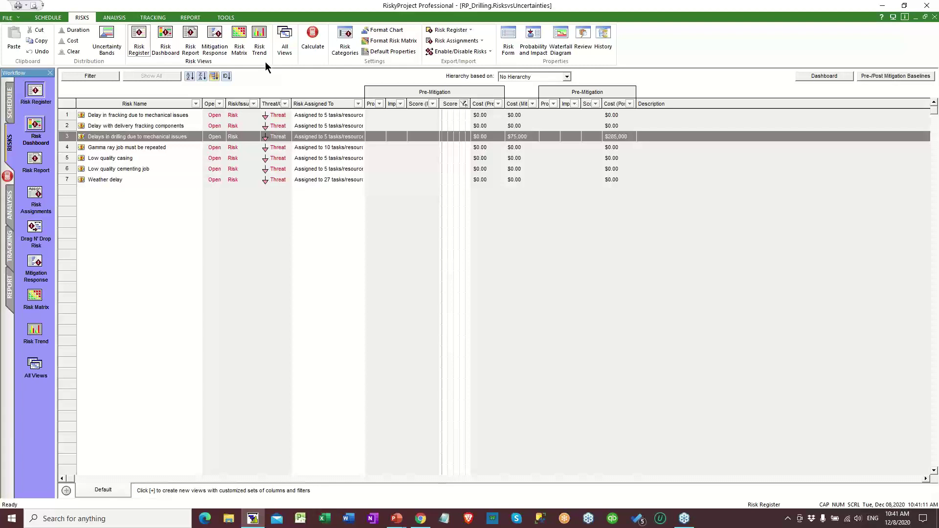
- Display the Simulation Results report for the project and recalculate the simulation
scroll(266, 62, "up", 1)
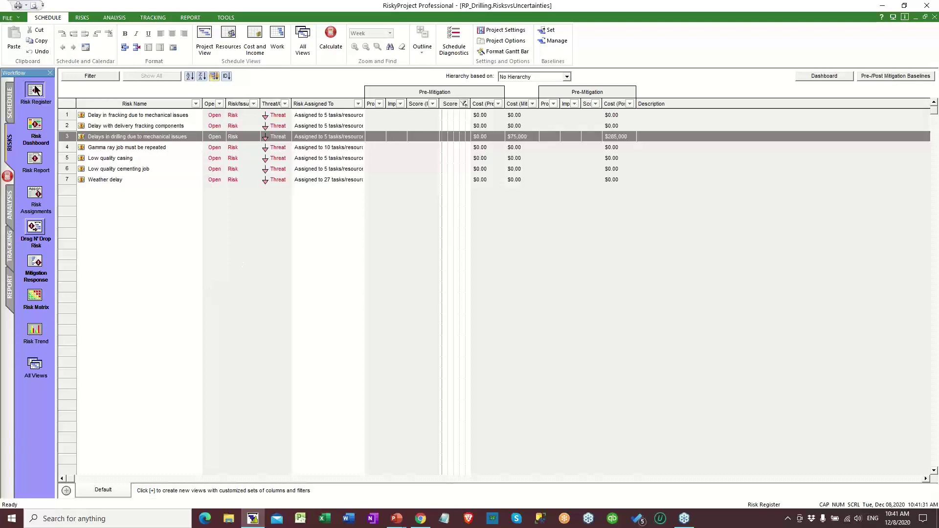
left_click(10, 109)
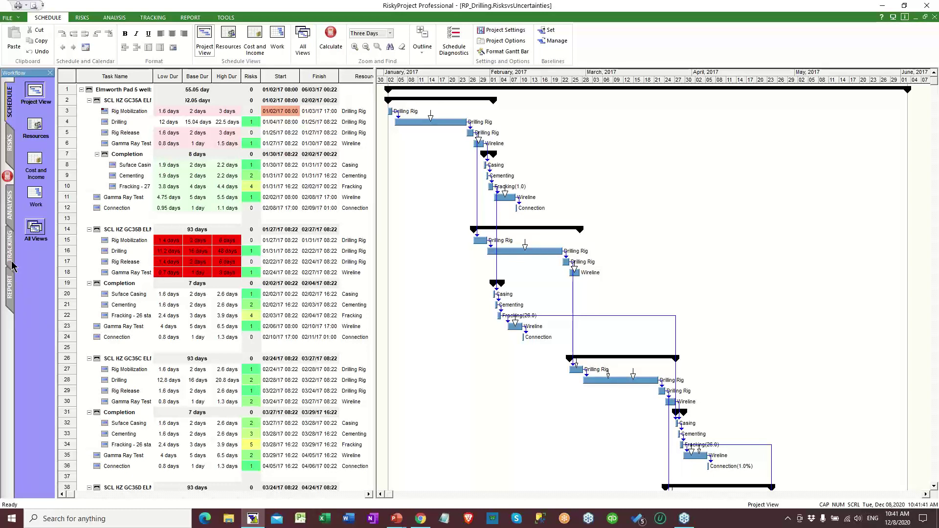
left_click(10, 306)
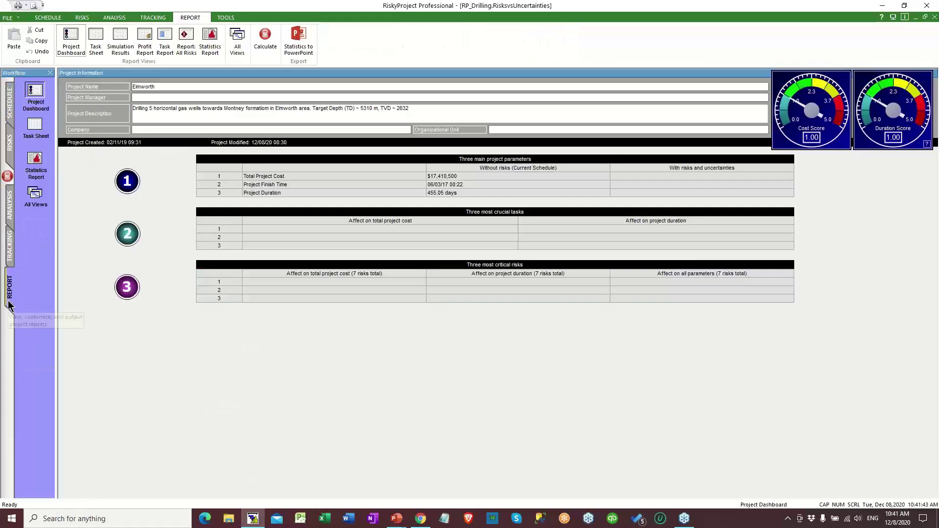
left_click(123, 35)
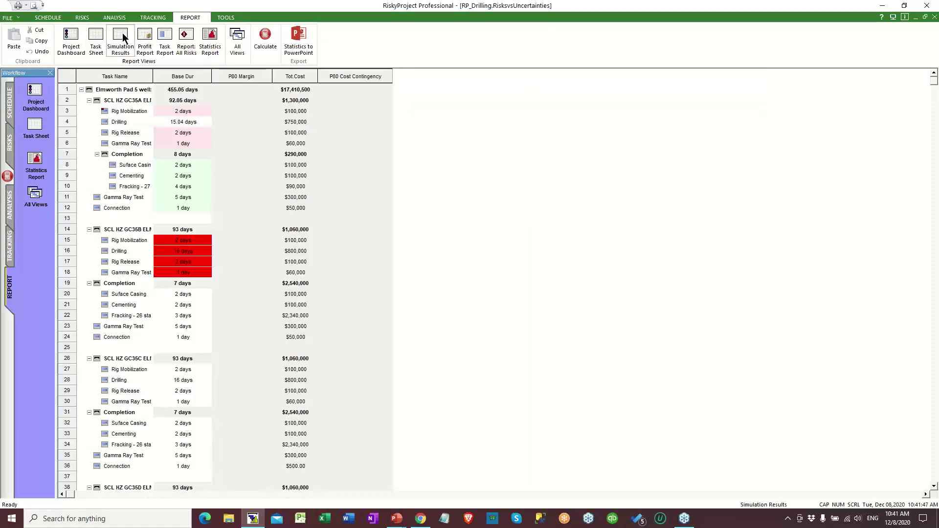
left_click(272, 40)
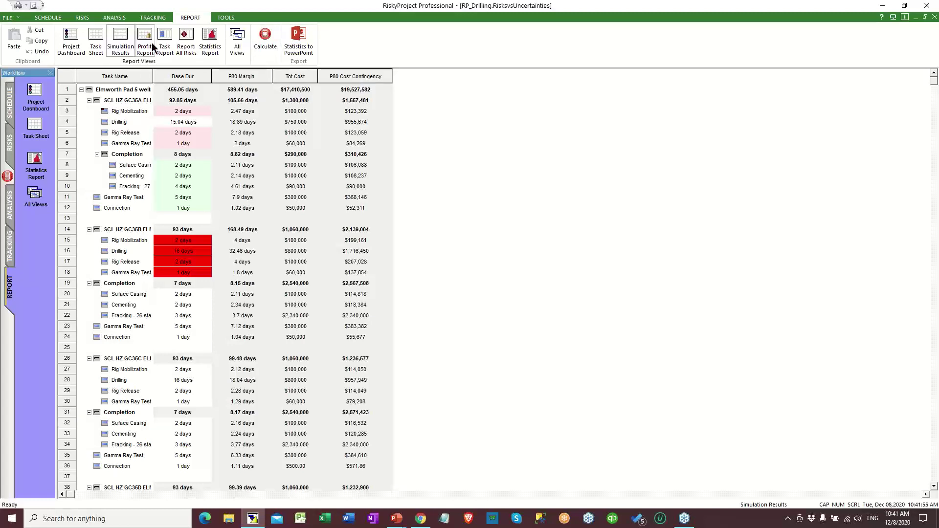
- Inspect which result field the P80 Margin column uses, and cancel without changing it
right_click(251, 79)
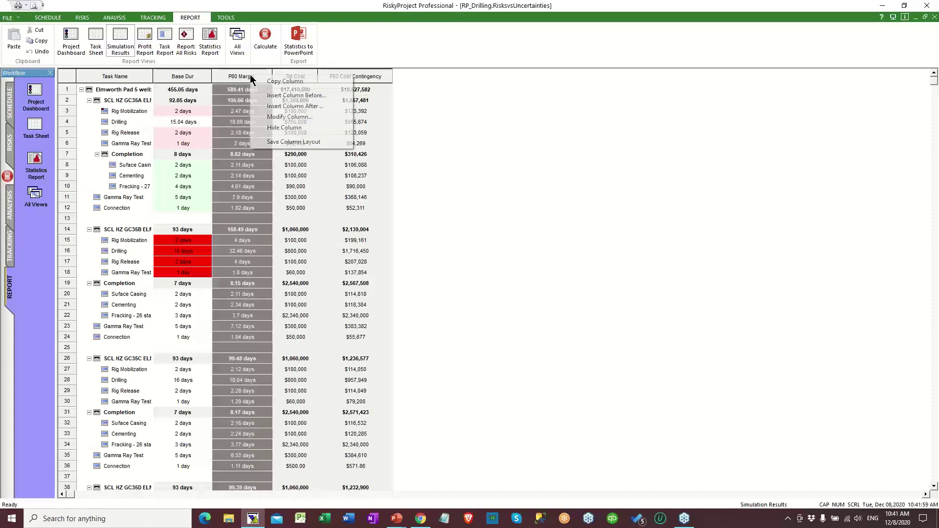
left_click(309, 121)
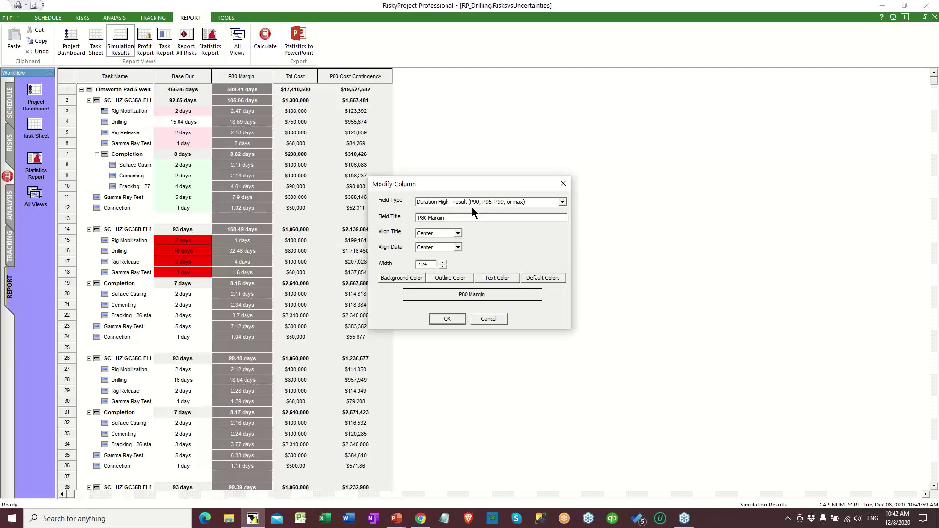
left_click(485, 318)
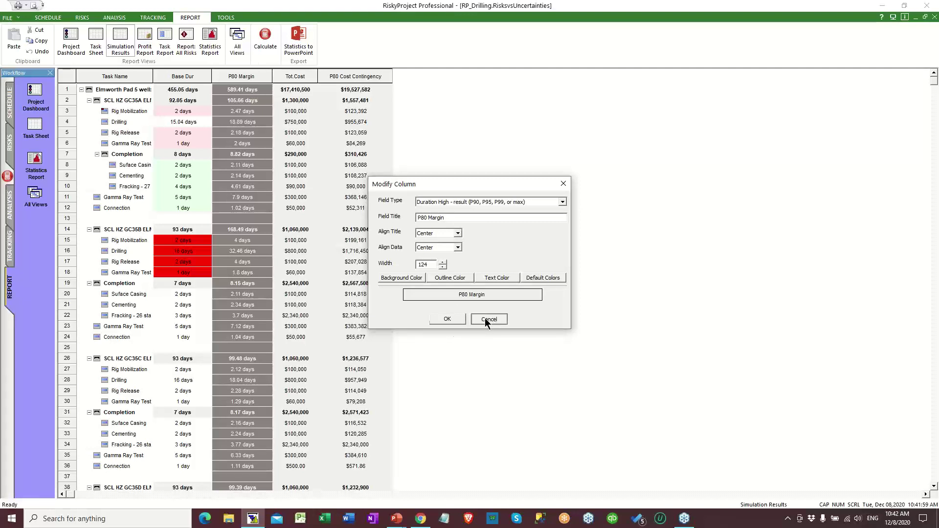
- Inspect which result field the P80 Cost Contingency column uses, and close its settings unchanged
left_click(301, 75)
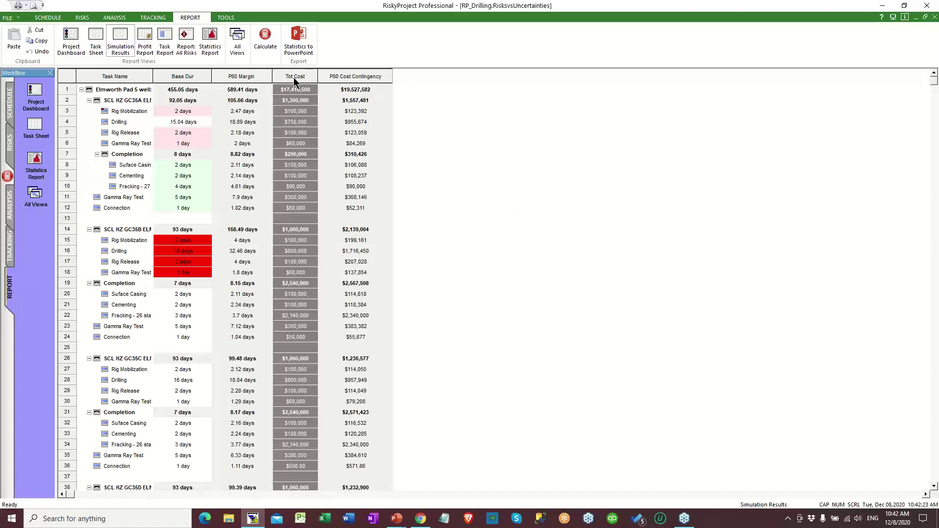
left_click(345, 76)
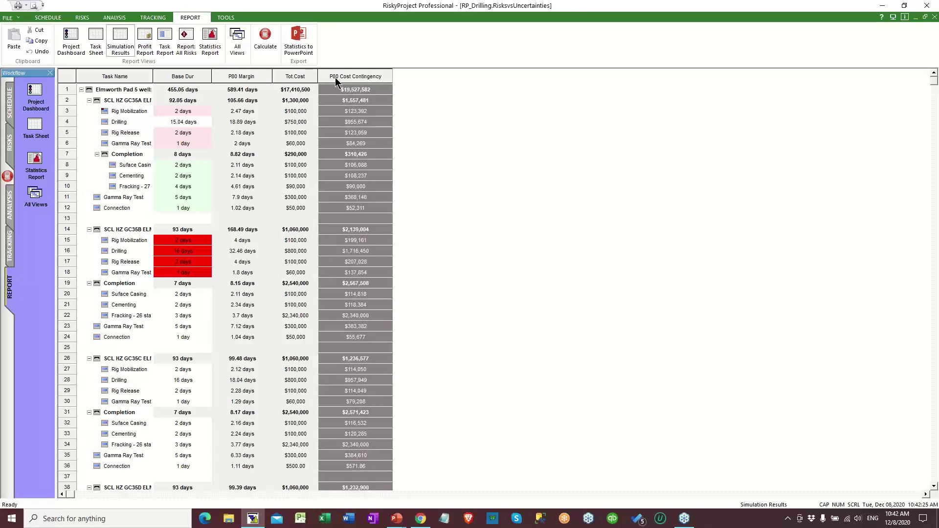
right_click(340, 77)
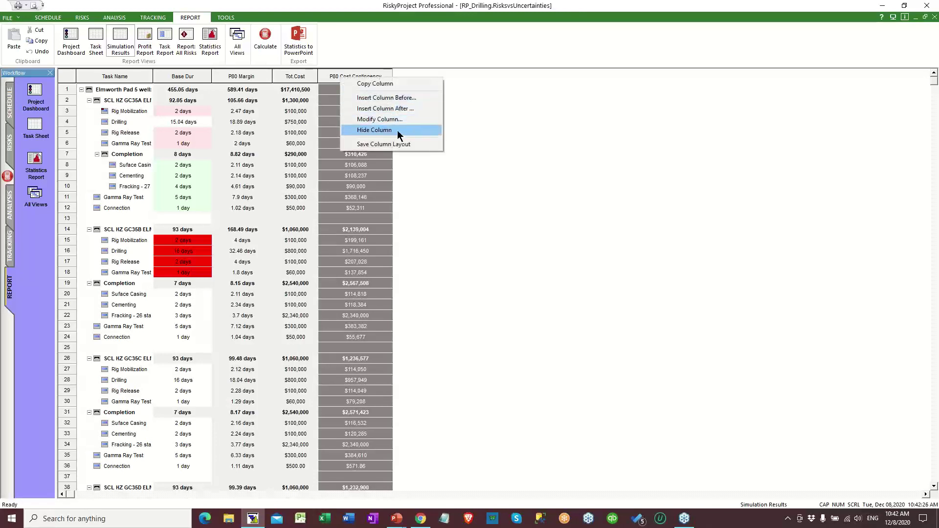
left_click(396, 120)
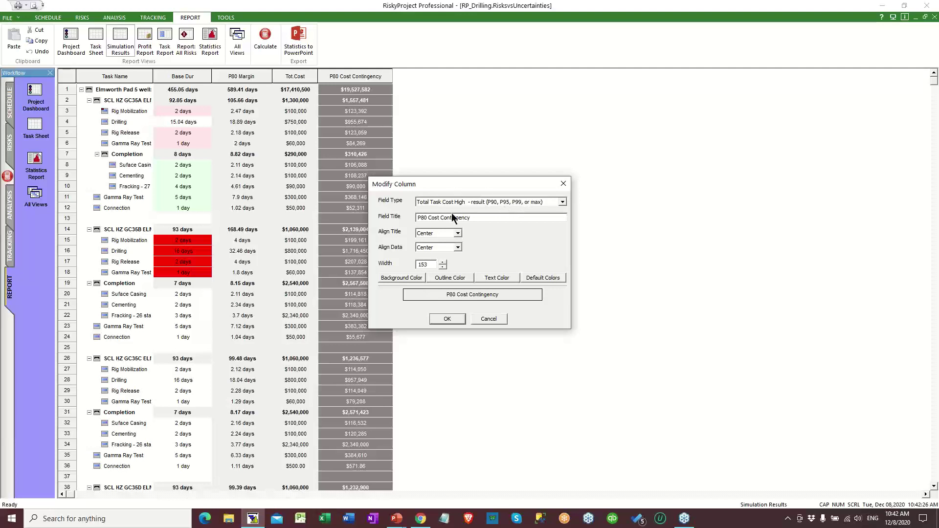
left_click(450, 321)
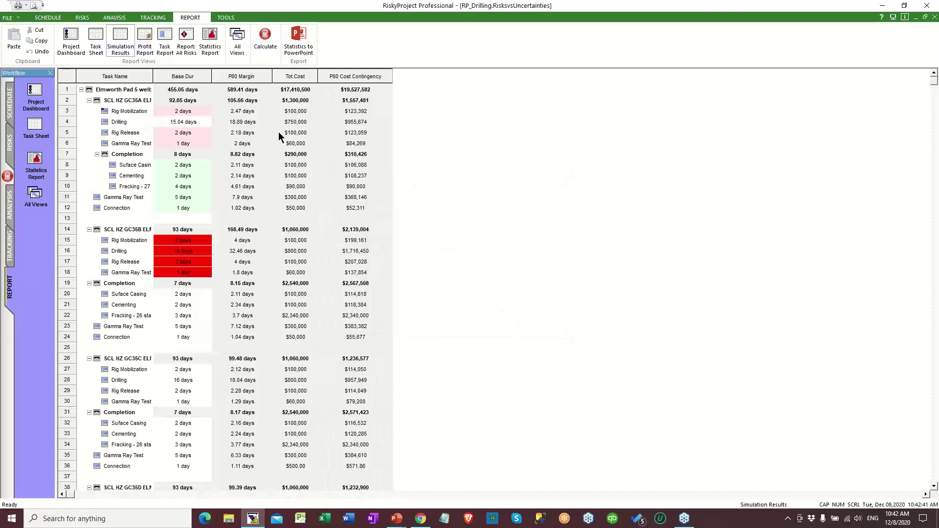
- Collapse the five SCL HZ well summary tasks in the Simulation Results table
left_click(88, 101)
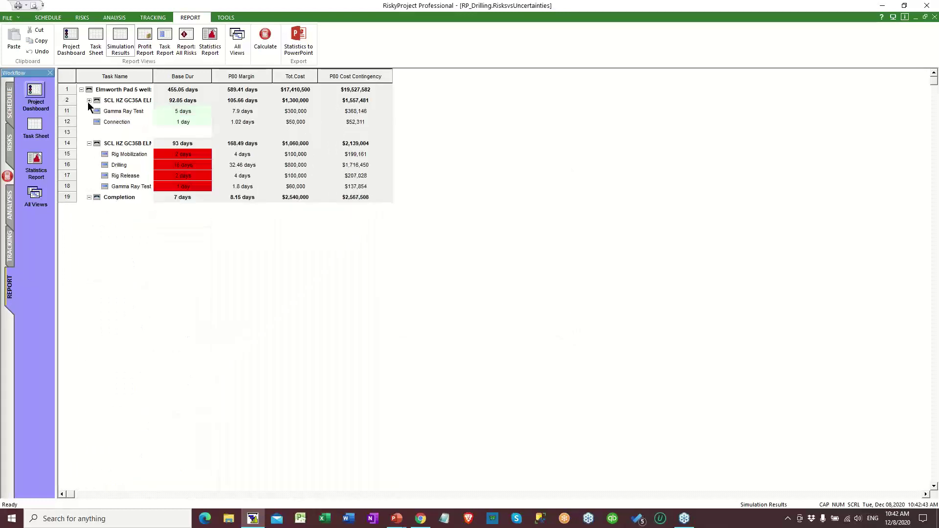
left_click(90, 143)
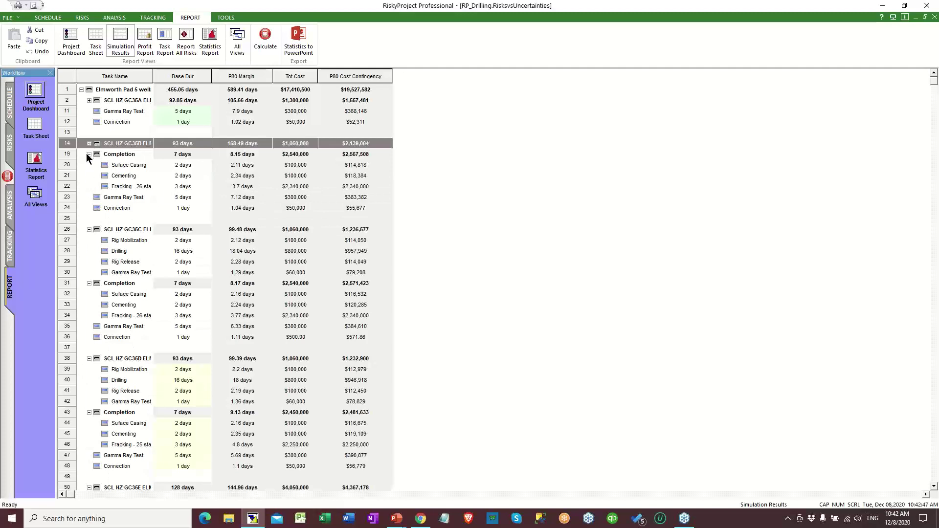
left_click(87, 153)
left_click(89, 230)
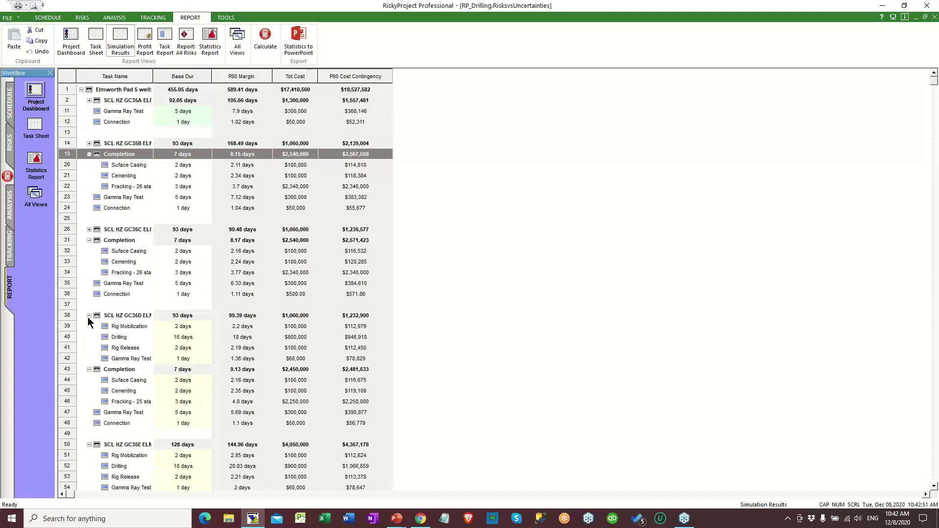
left_click(88, 316)
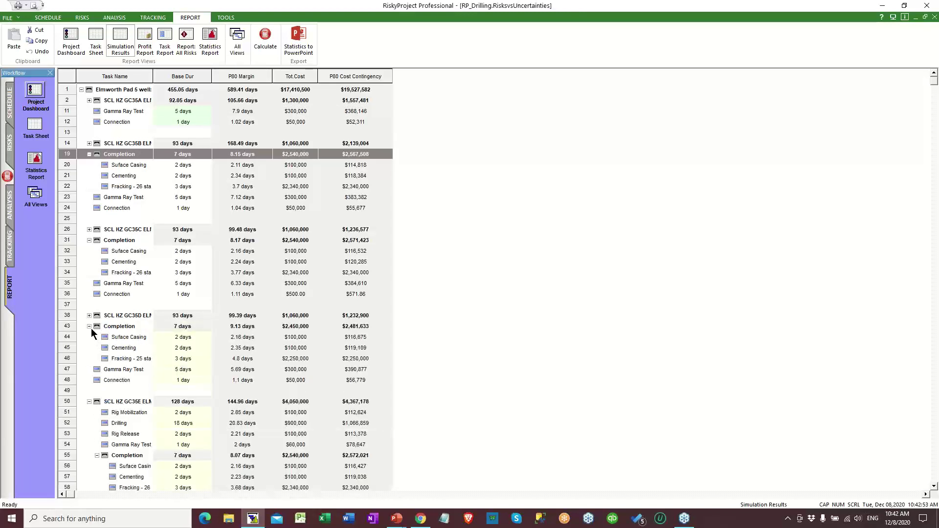
left_click(91, 328)
left_click(89, 402)
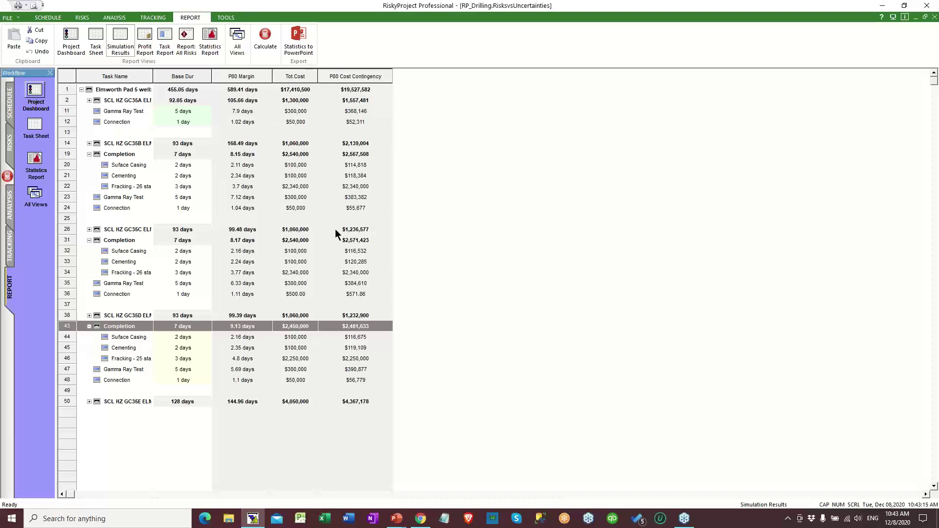
- Export all of the simulation results to Microsoft Excel with the default formatting, and switch to the exported workbook
left_click(16, 16)
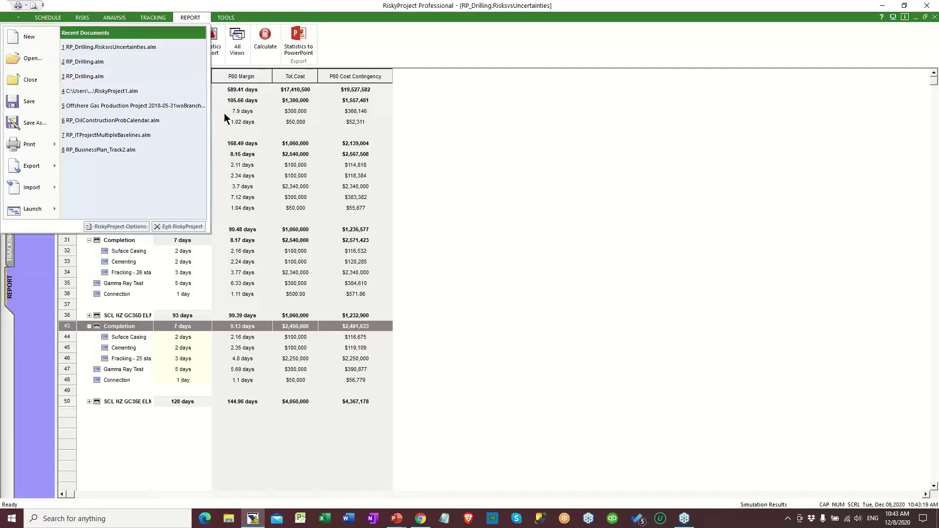
left_click(42, 168)
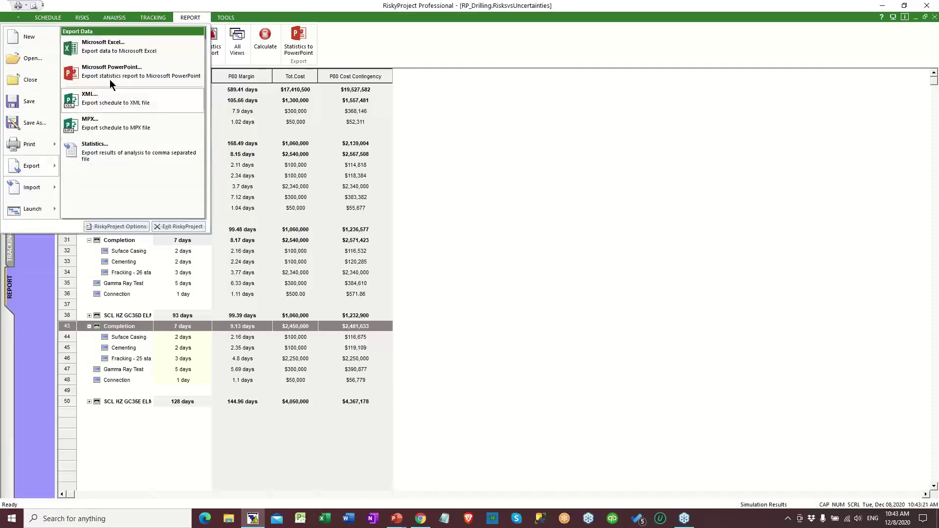
left_click(110, 48)
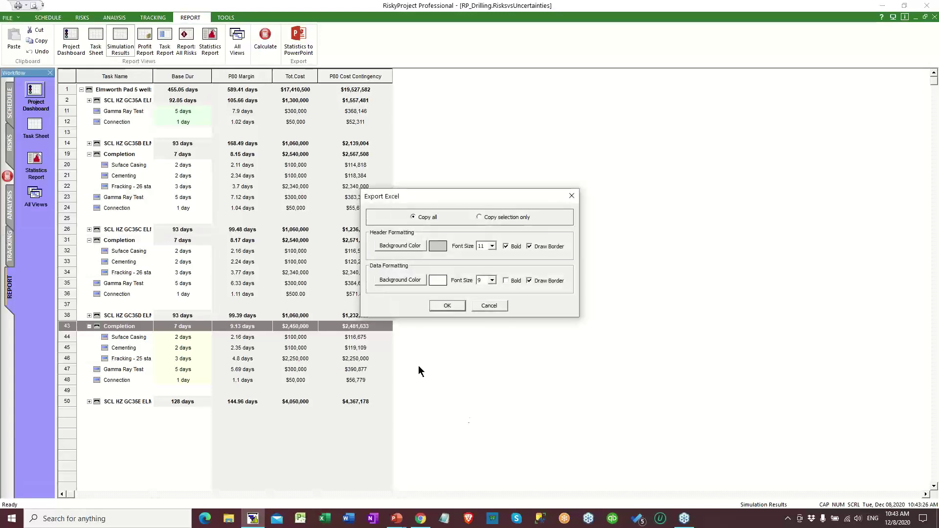
left_click(446, 308)
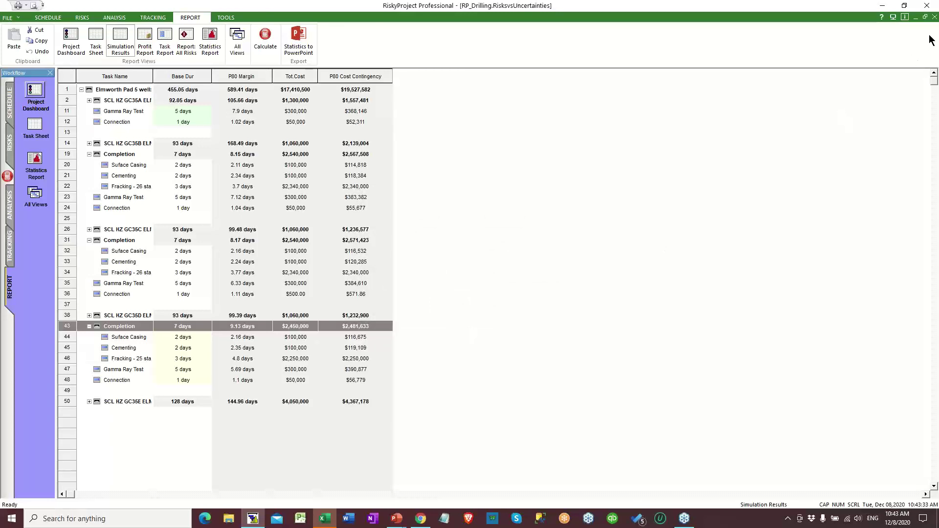
left_click(332, 522)
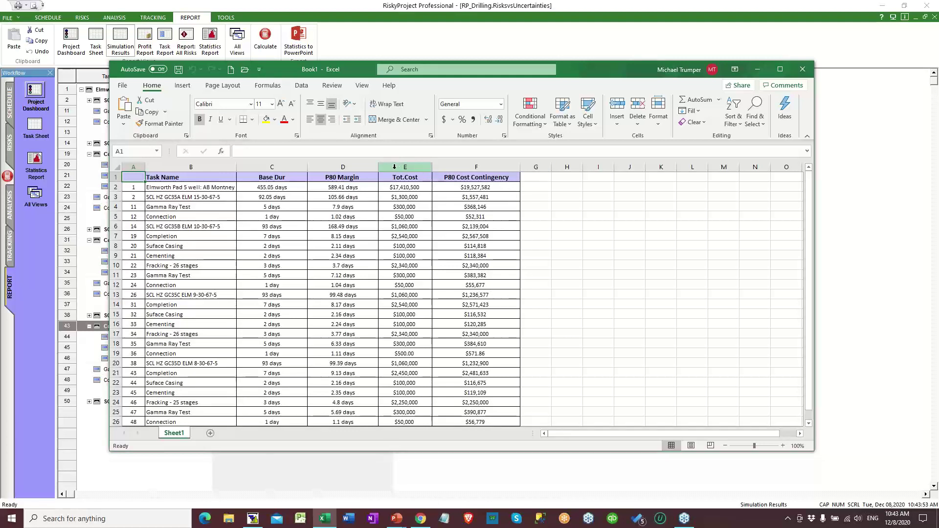
- Insert a blank column before the Tot.Cost column on Sheet1
left_click(394, 167)
right_click(397, 165)
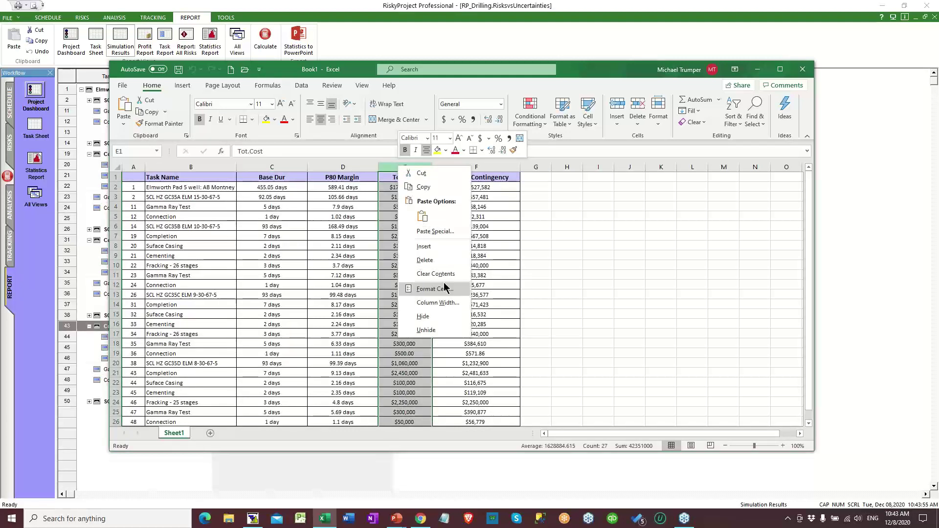
left_click(424, 246)
- Enter the formula =D3-C3 in cell E3 to subtract Base Dur from P80 Margin for the SCL HZ GC35A well
left_click(417, 191)
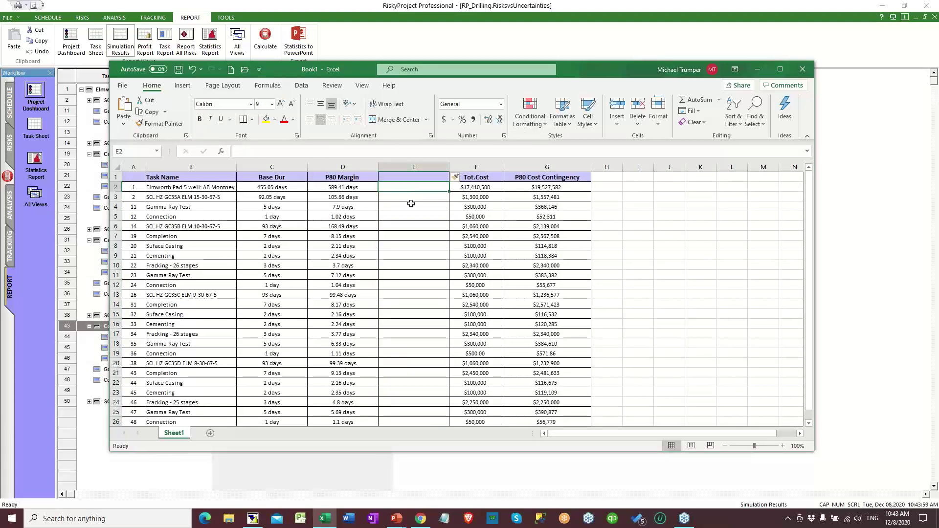
left_click(411, 204)
left_click(421, 197)
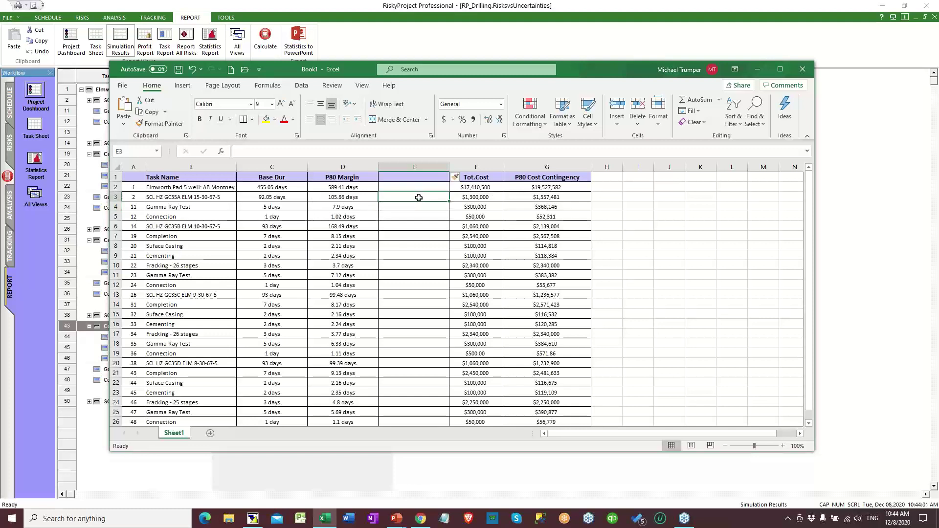
left_click(318, 156)
type("=")
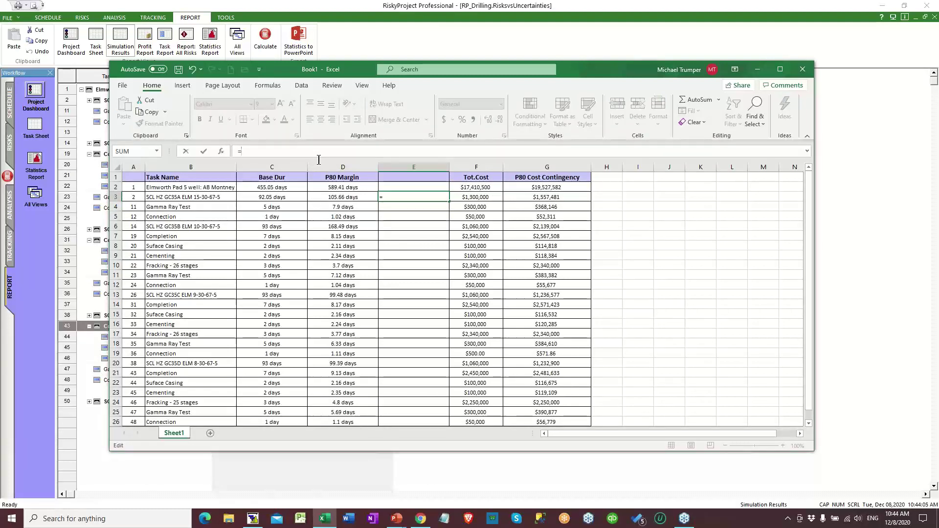
left_click(339, 198)
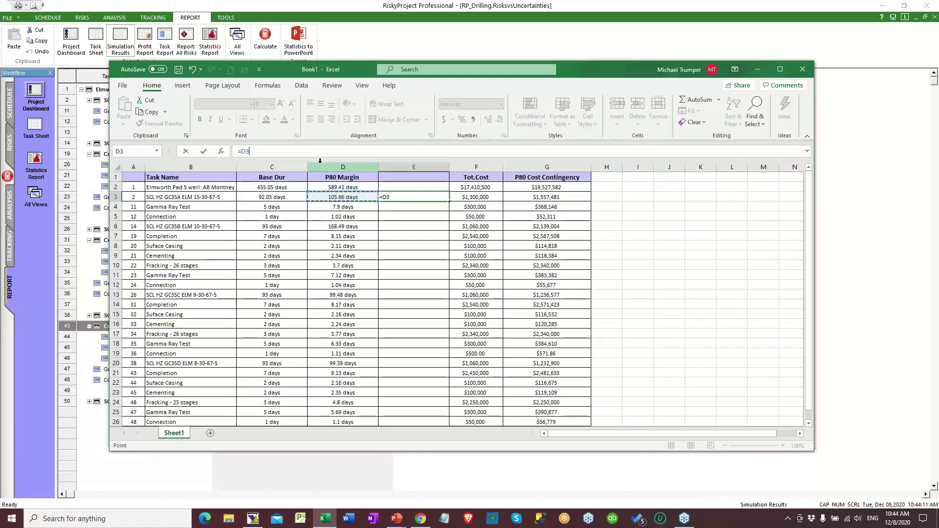
type("-")
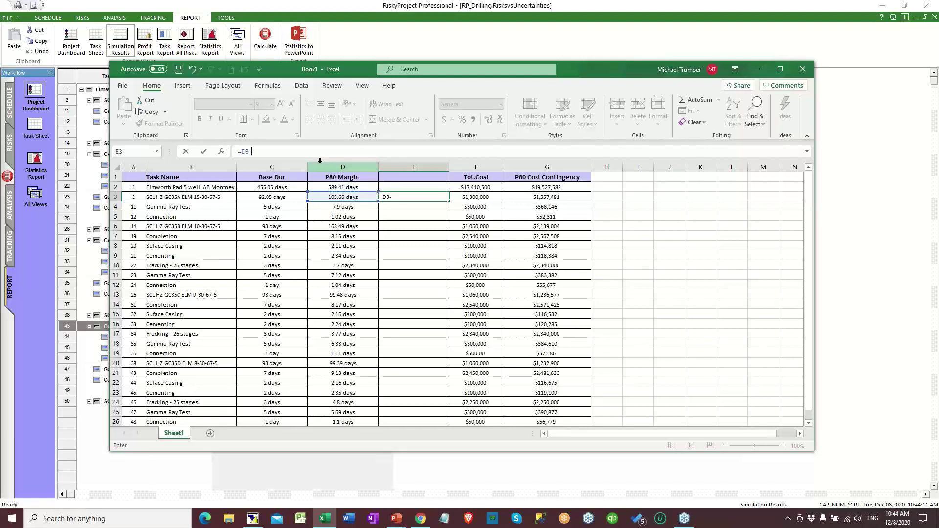
left_click(285, 198)
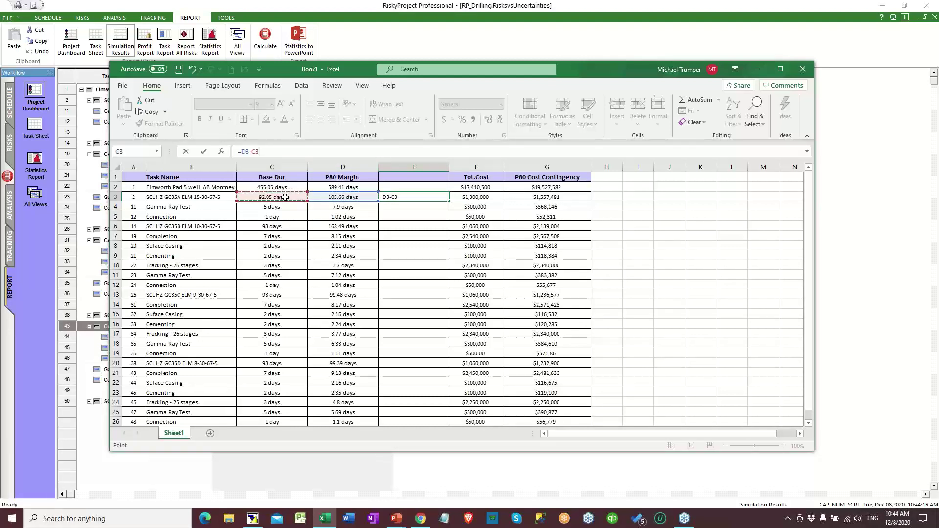
key("Return")
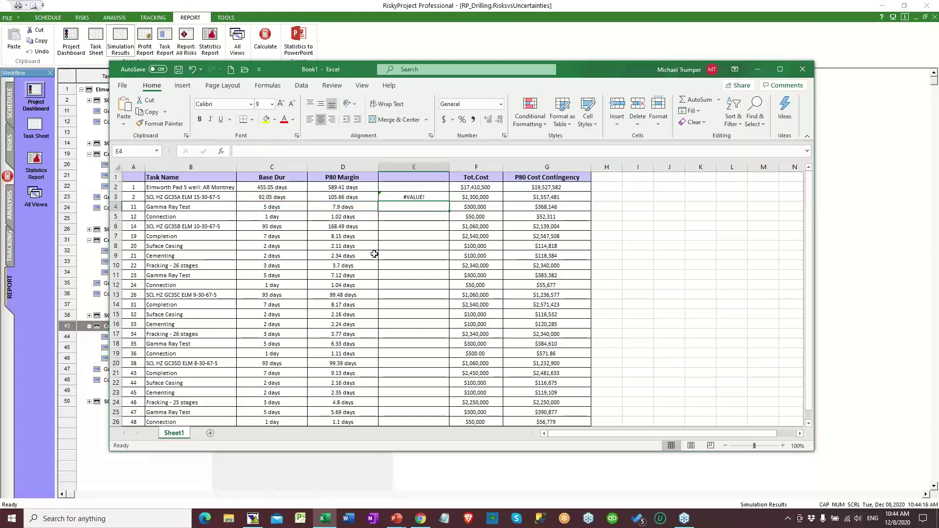
- Format cell E3 with the Number category
left_click(441, 199)
right_click(447, 198)
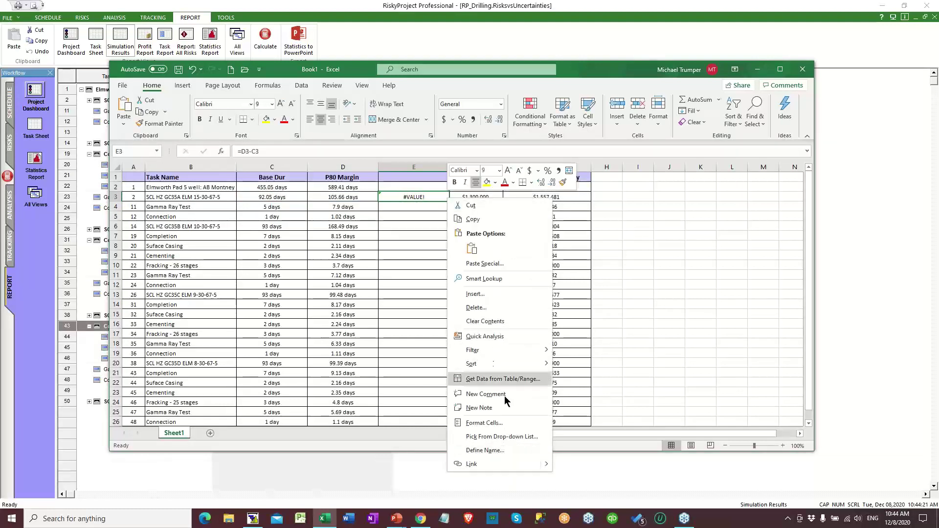
key("Escape")
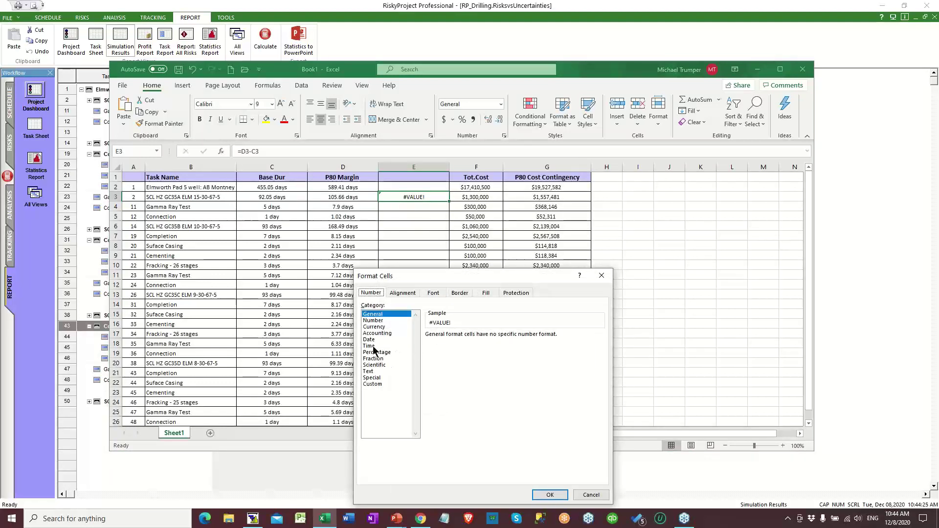
left_click(375, 321)
left_click(552, 495)
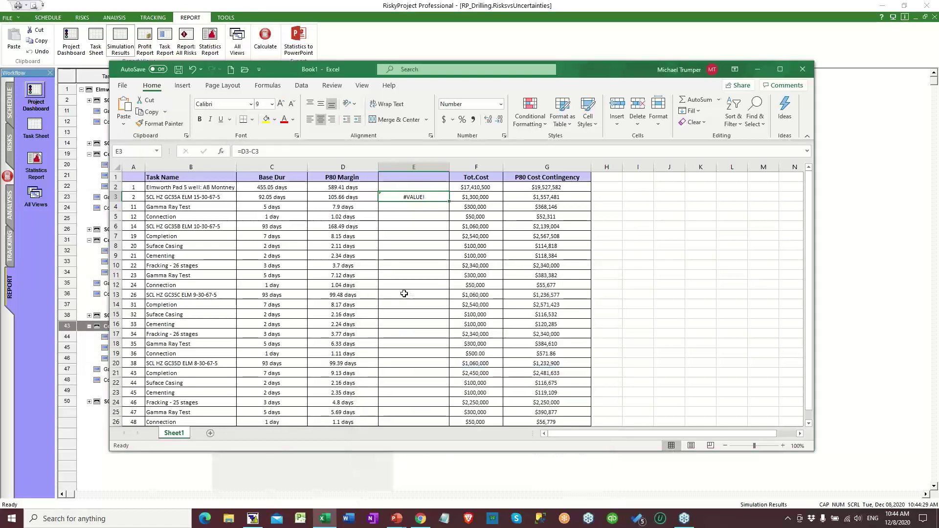
- Remove the text "days" from cells D3 and C3, leaving the numbers 105.66 and 92.05 for the E3 formula
left_click(363, 189)
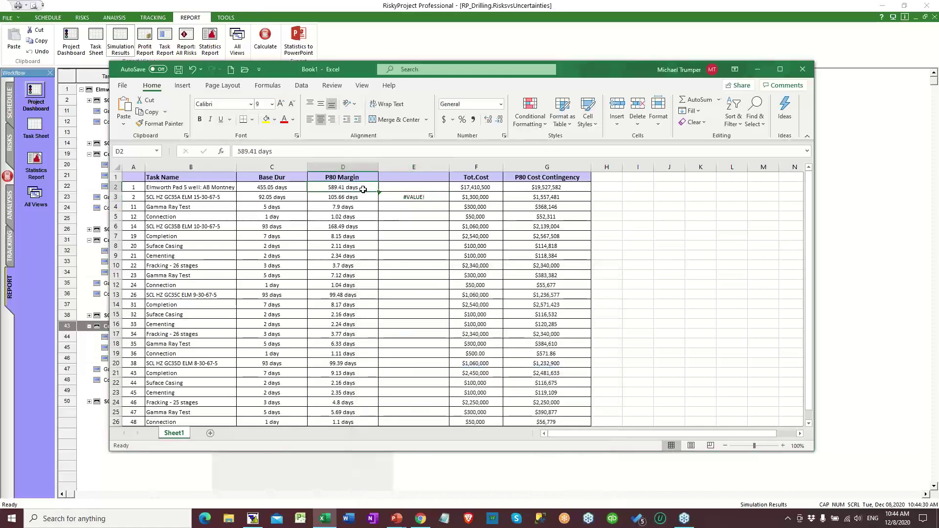
left_click(417, 201)
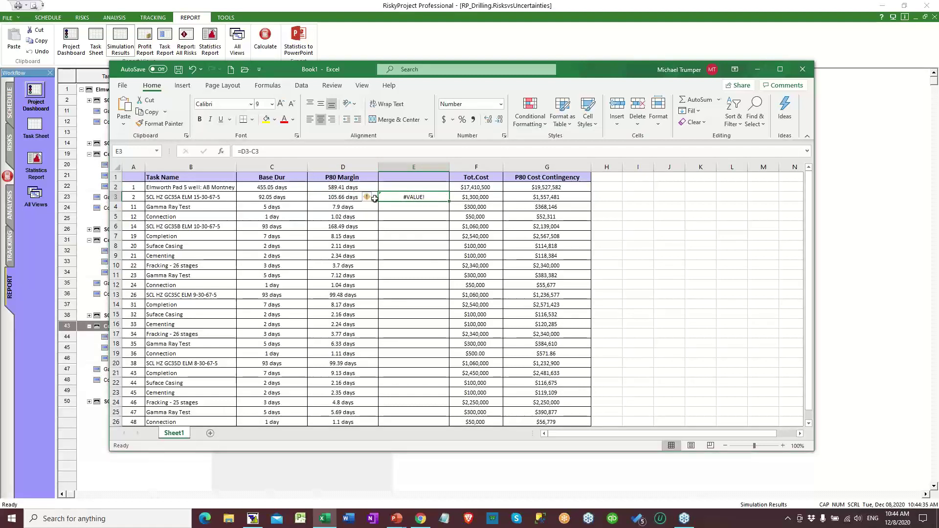
left_click(343, 199)
double_click(361, 198)
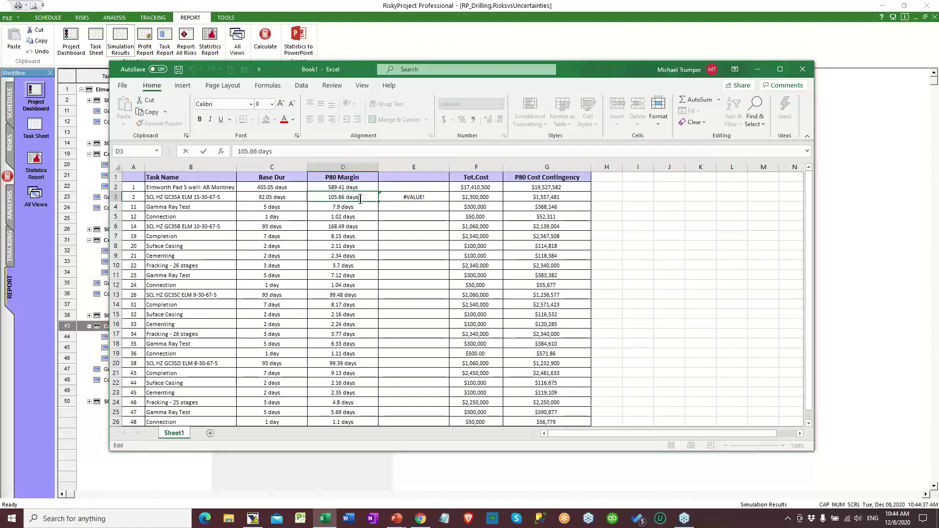
left_click_drag(358, 198, 344, 197)
key("BackSpace")
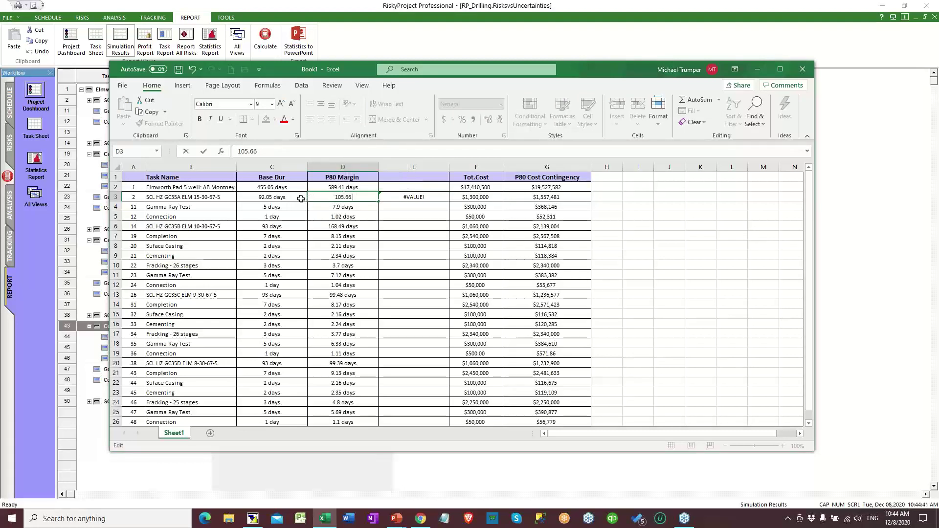
left_click(296, 196)
double_click(293, 196)
left_click_drag(293, 197, 277, 198)
key("BackSpace")
left_click(398, 199)
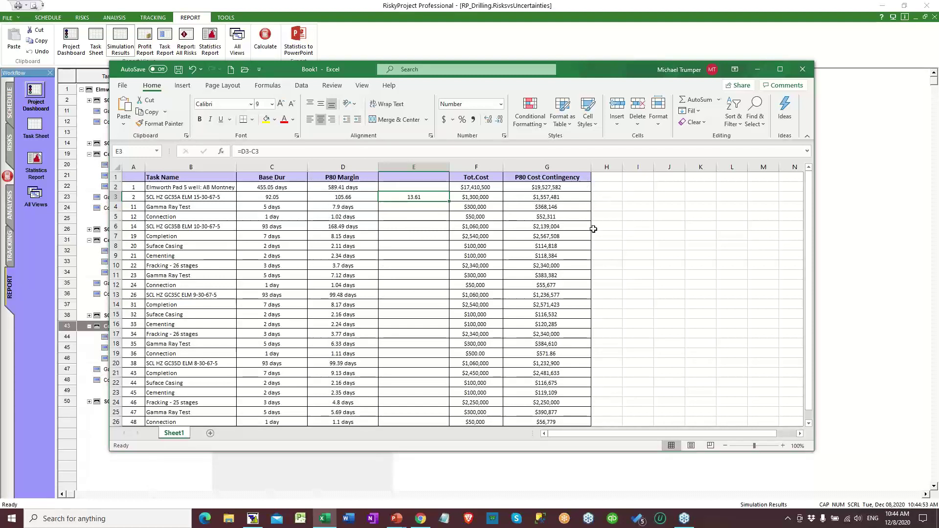
left_click(606, 195)
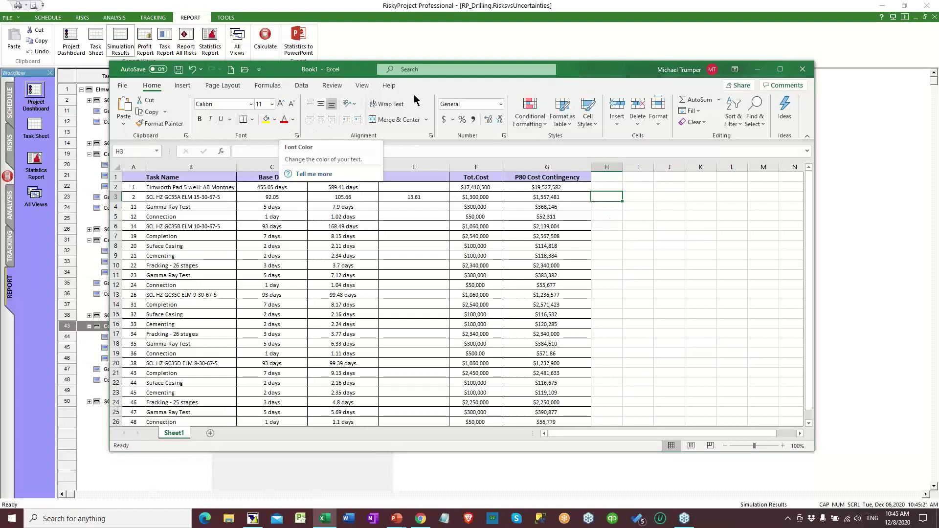
- Switch from the Excel workbook to another open window
key("alt+Tab")
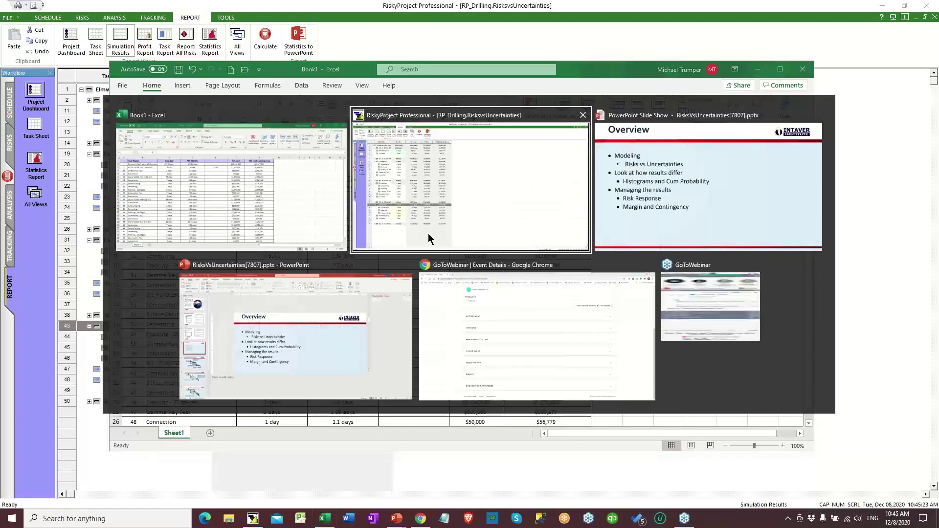